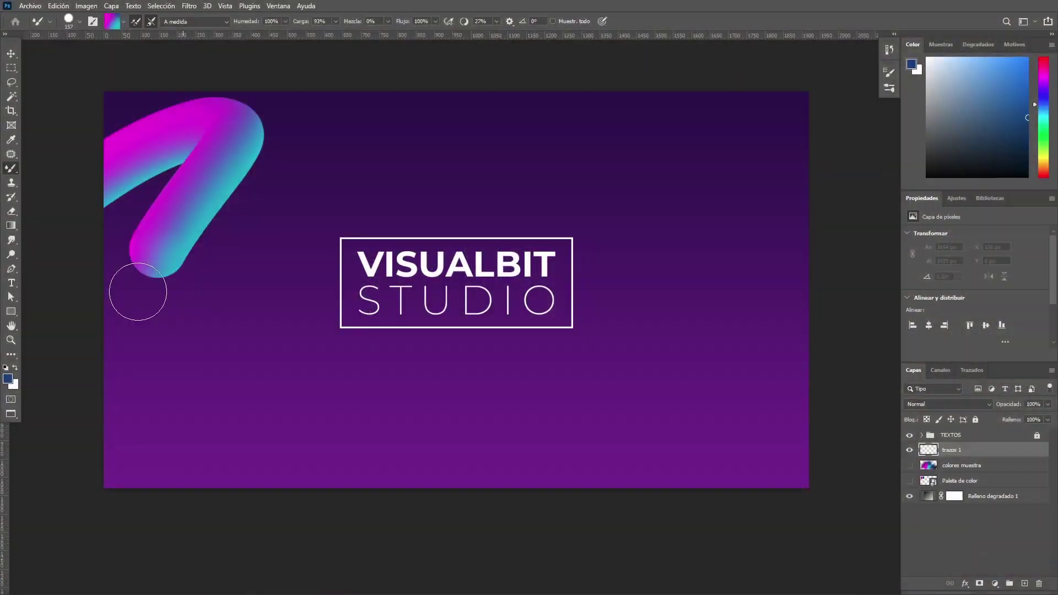
Paint an S-shaped test stroke across the blank white canvas on Capa 1
left_click_drag(138, 291, 332, 358)
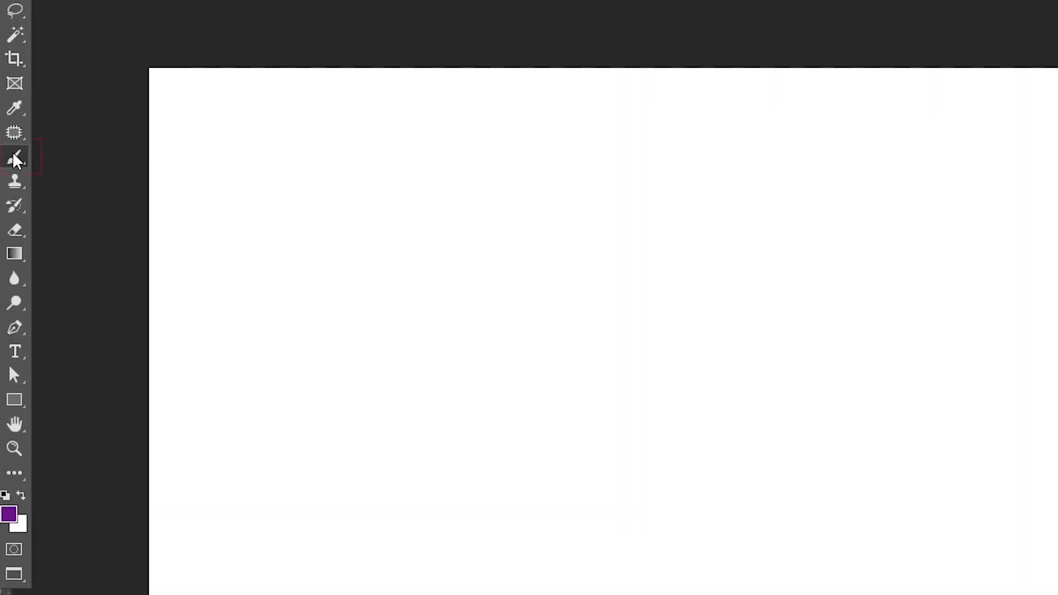
Switch to the Mixer Brush and make the teal stripes photo layer visible
right_click(11, 168)
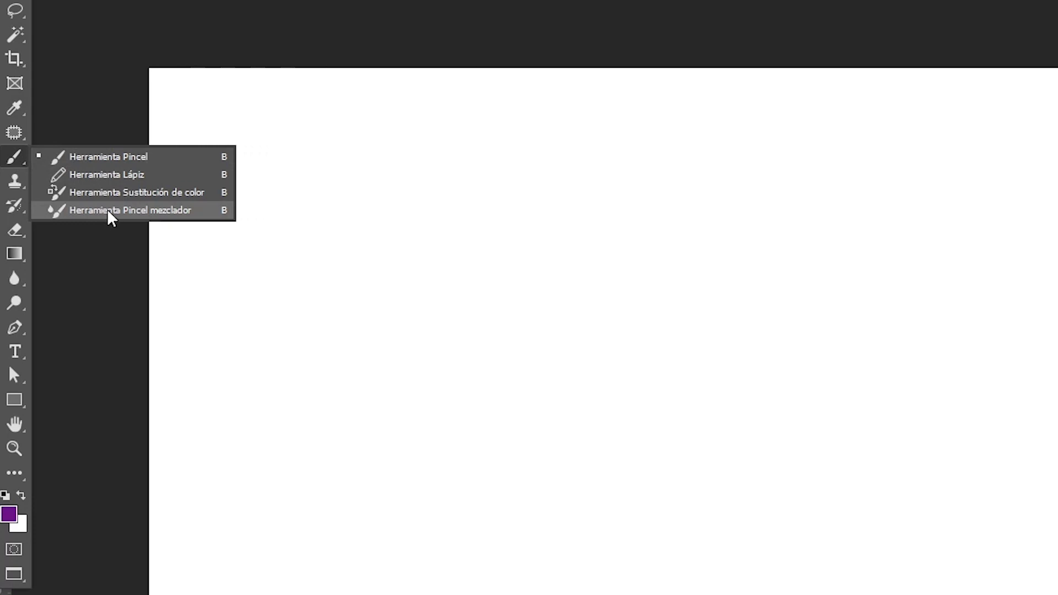
left_click(97, 211)
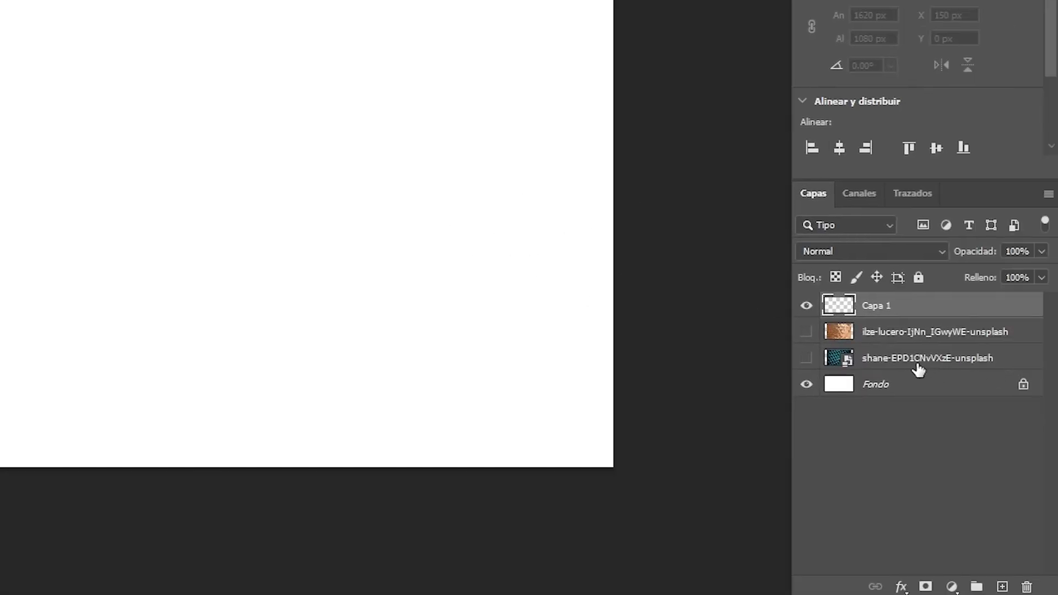
left_click(890, 357)
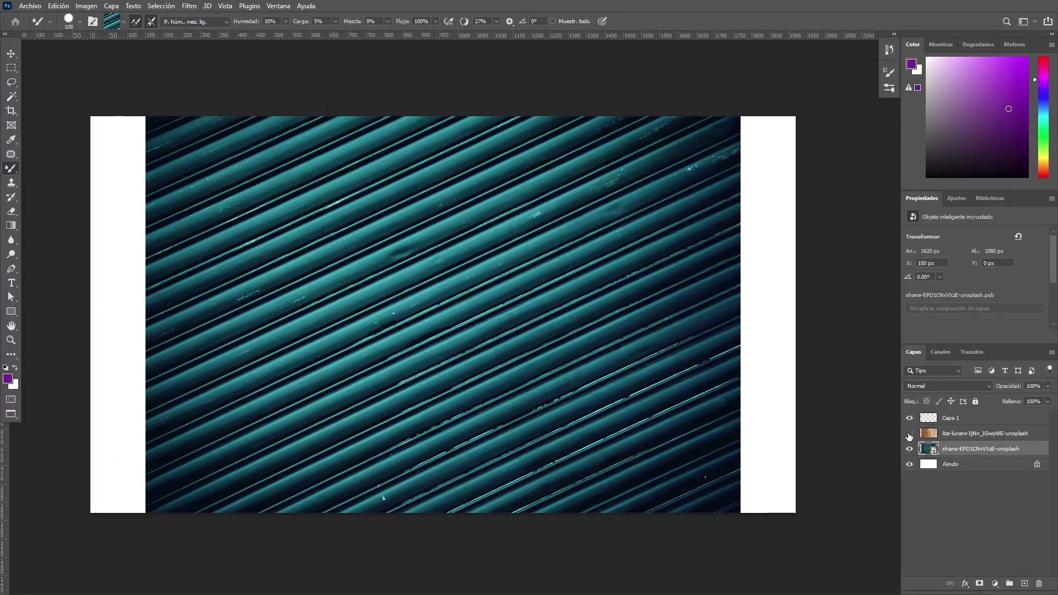
left_click(910, 434)
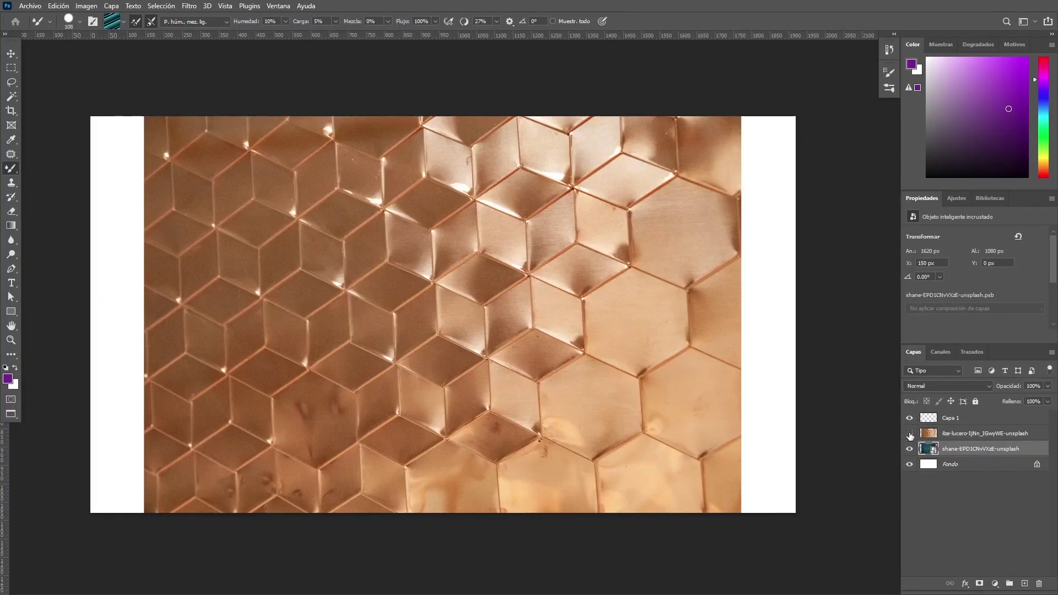
left_click(910, 435)
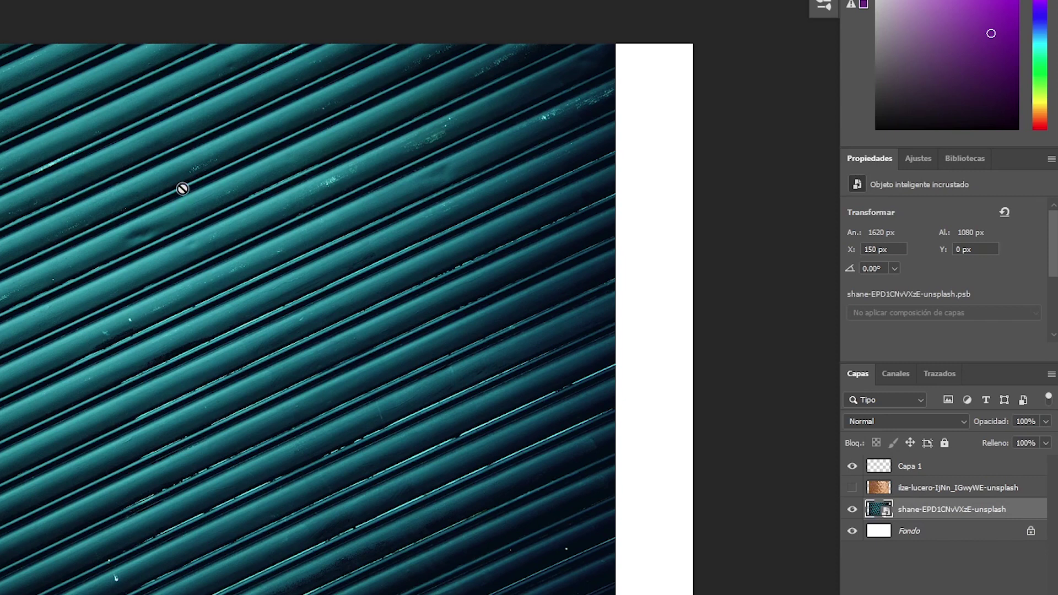
Rasterize the teal stripes layer with Rasterizar capa and sample its texture into the brush
right_click(936, 515)
left_click(816, 336)
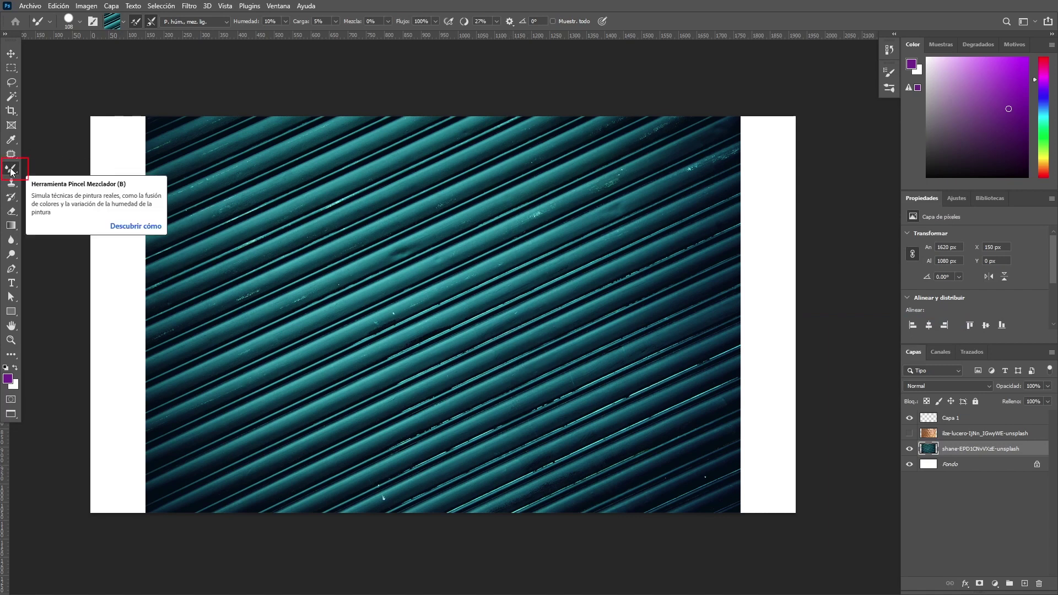
left_click(441, 253, "alt")
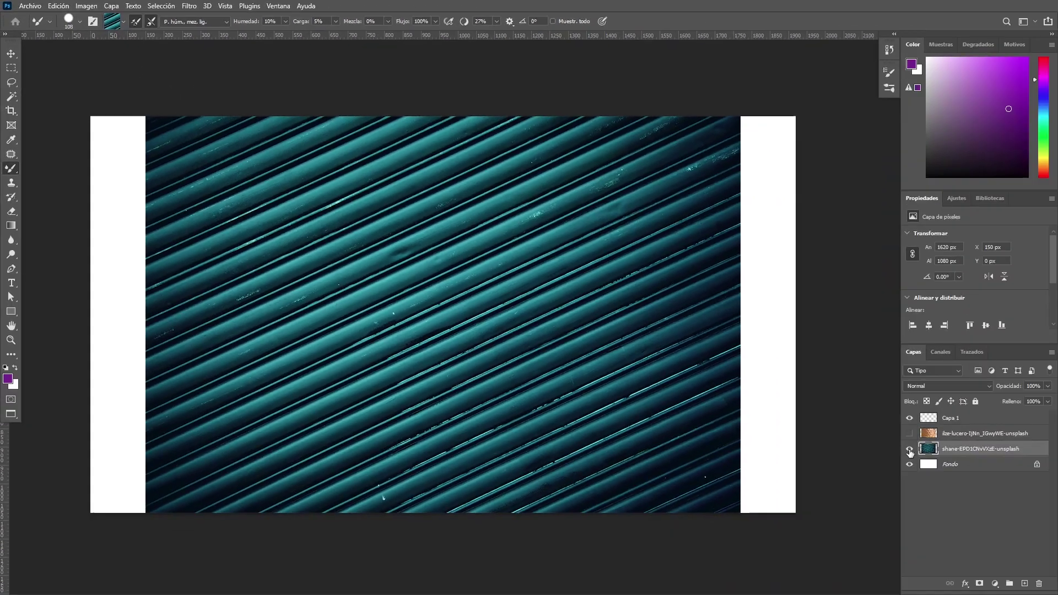
Hide the teal photo, select Capa 1, and paint then undo a teal zigzag test
left_click(910, 450)
left_click(974, 420)
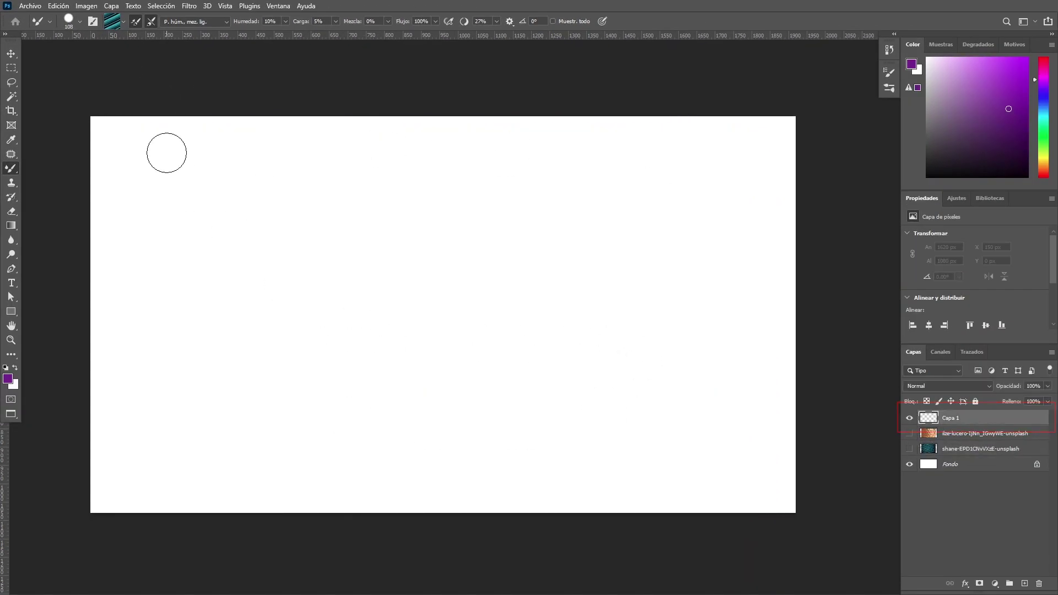
left_click(182, 21)
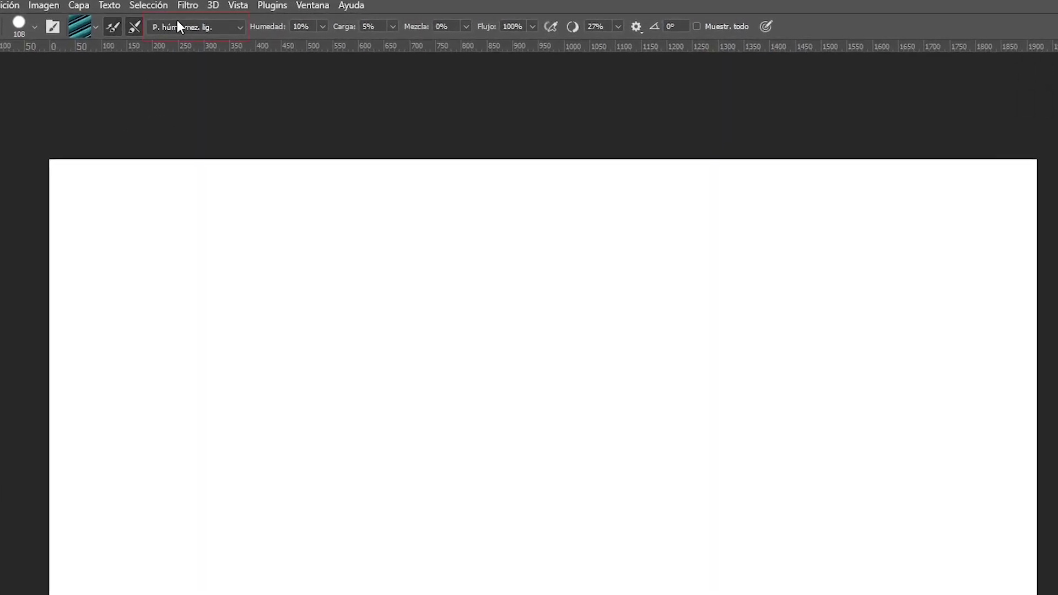
mouse_move(91, 331)
left_mouse_down()
mouse_move(230, 302)
mouse_move(673, 365)
mouse_move(950, 292)
left_mouse_up()
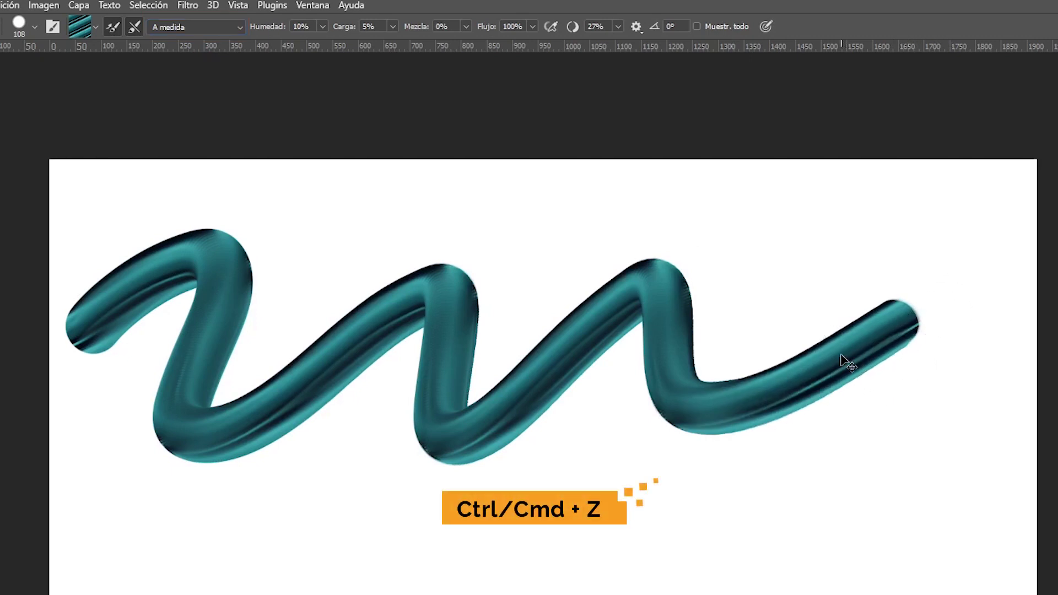
key("ctrl+z")
Test the Seco, carga lig. and P. húm., mez. lig. presets, undoing each test stroke
left_click(176, 27)
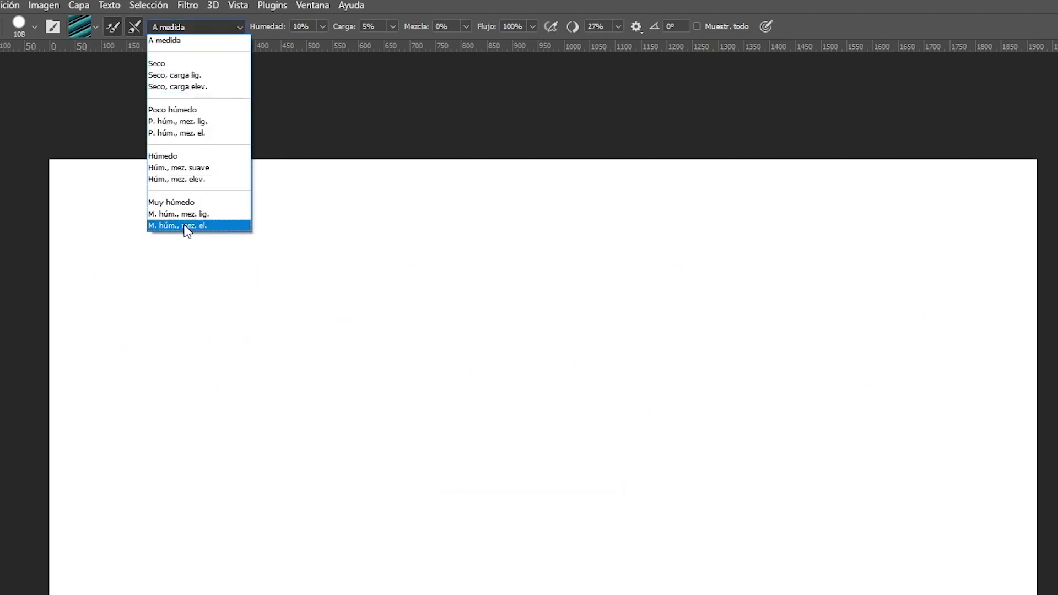
left_click(177, 75)
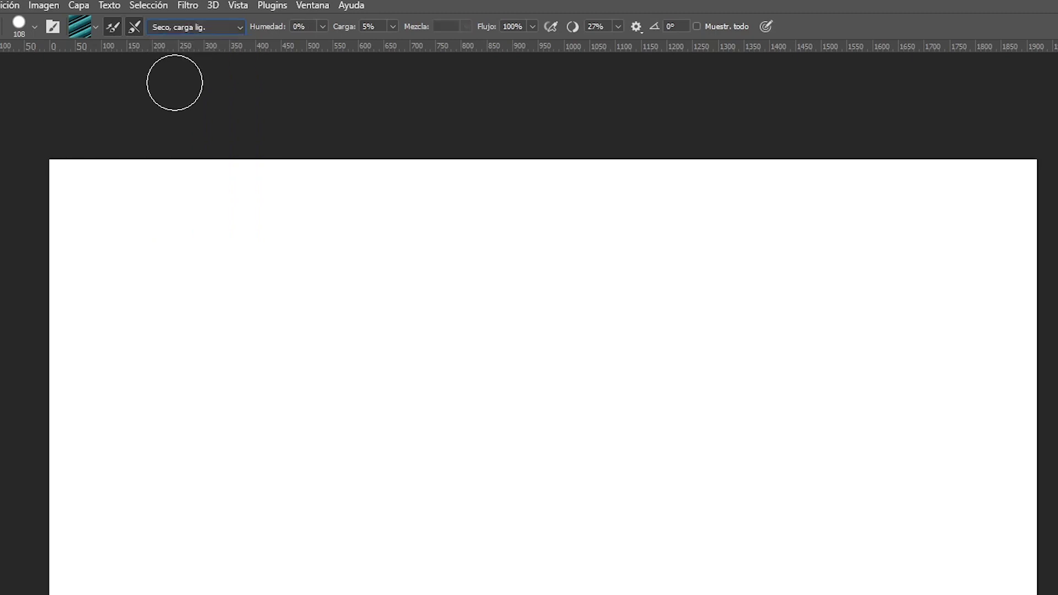
left_click_drag(172, 238, 408, 302)
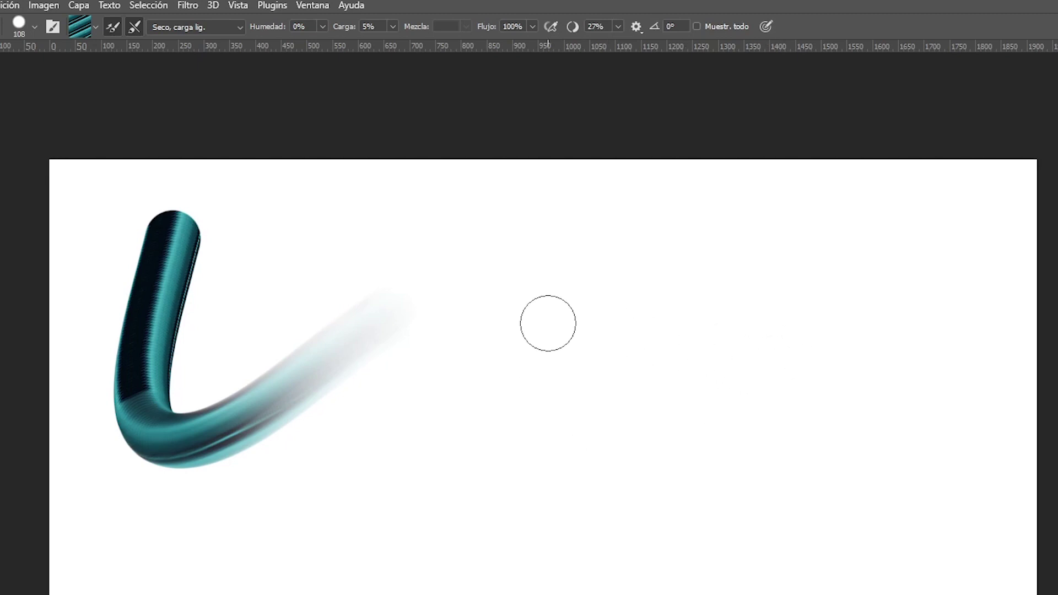
key("ctrl+z")
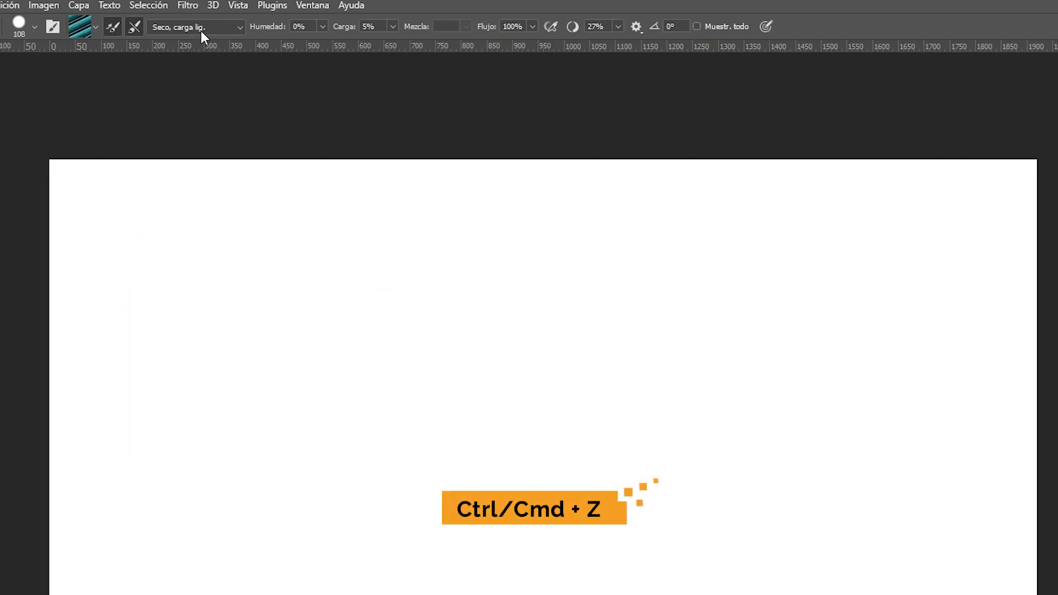
left_click(201, 31)
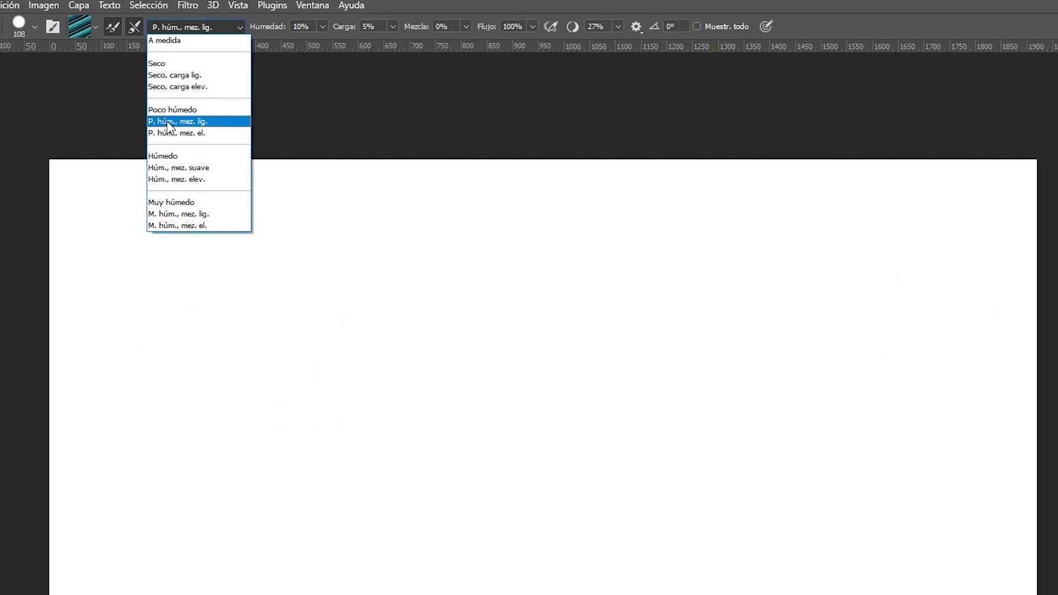
left_click(169, 122)
mouse_move(82, 317)
left_mouse_down()
mouse_move(828, 272)
mouse_move(1032, 284)
left_mouse_up()
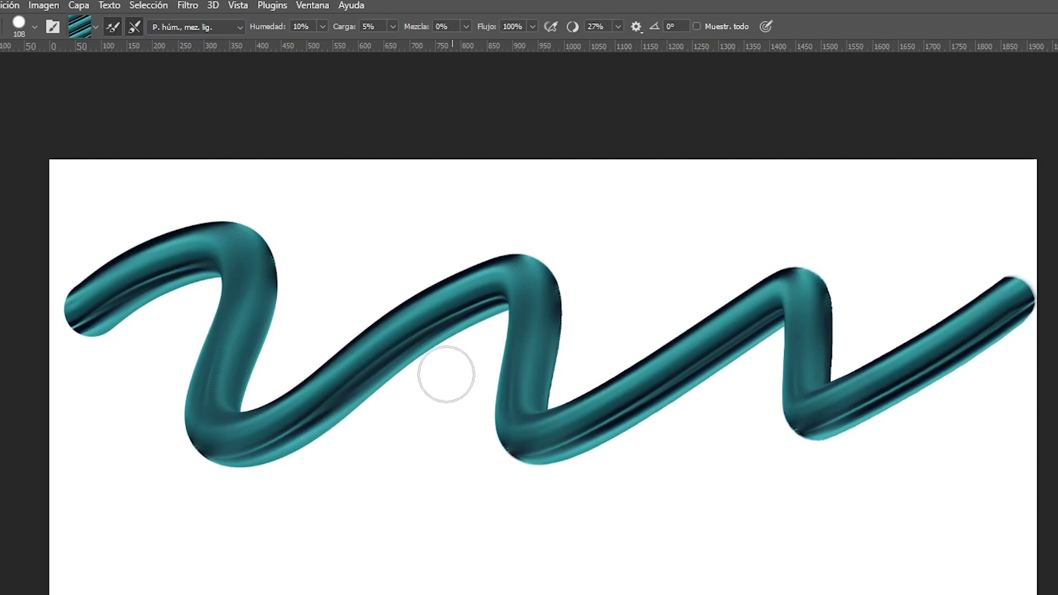
key("ctrl+z")
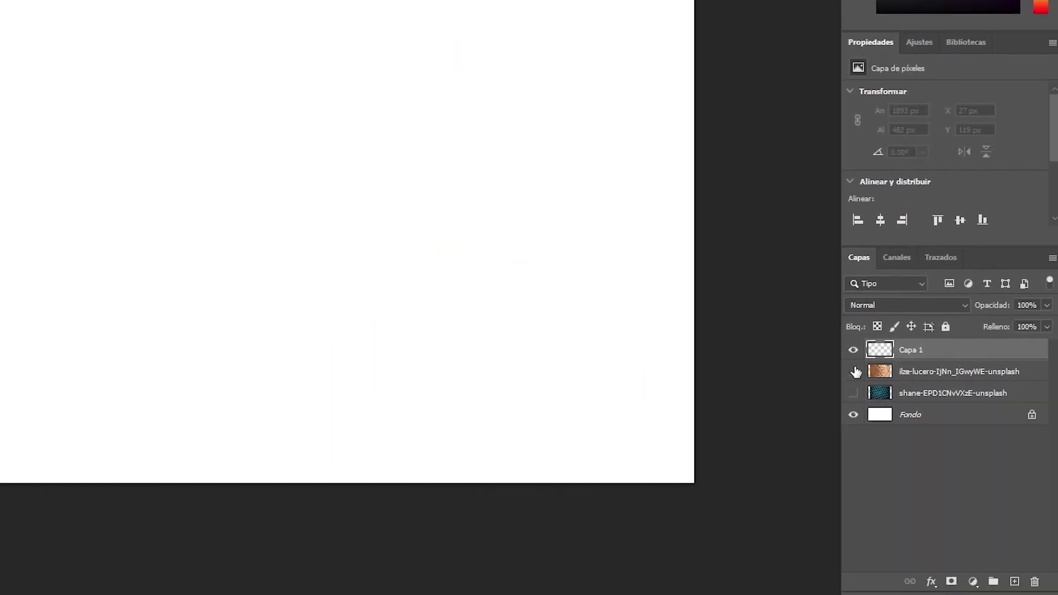
Sample the copper hexagon photo into the mixer brush and set the brush size to 107 px
left_click(854, 371)
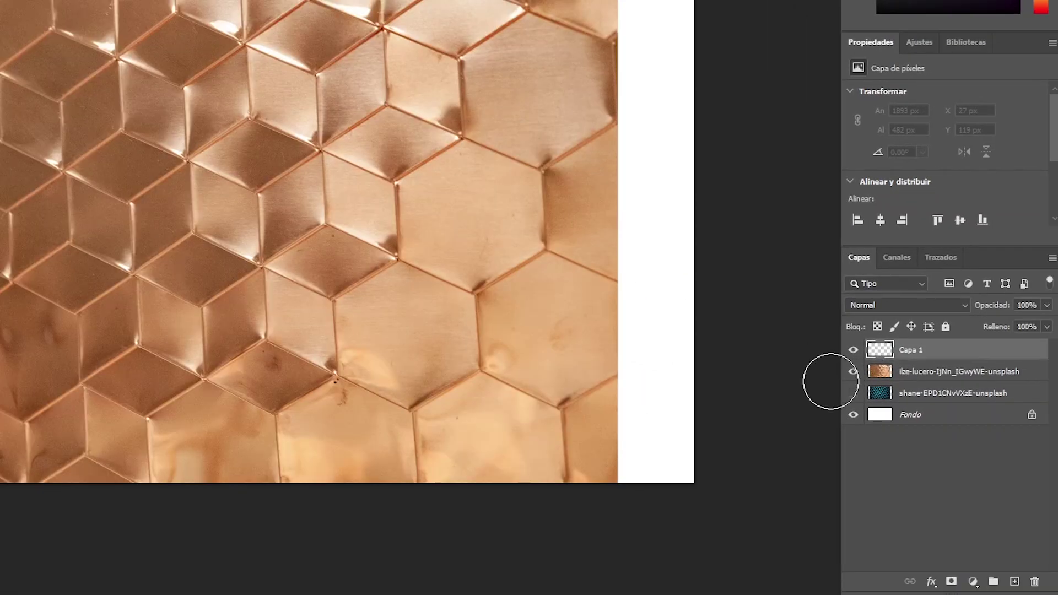
left_click(925, 375)
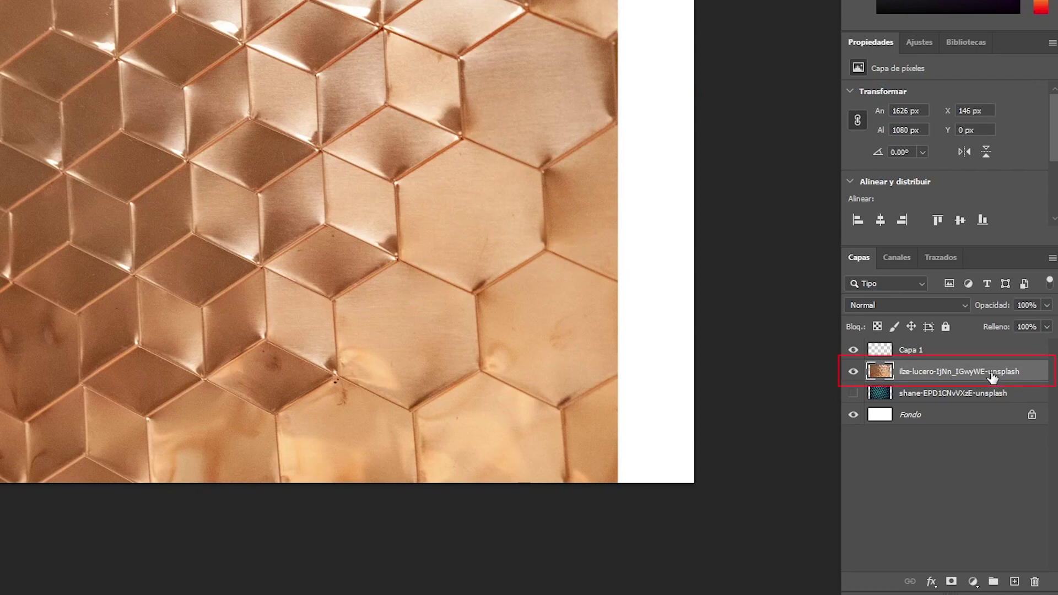
key("alt")
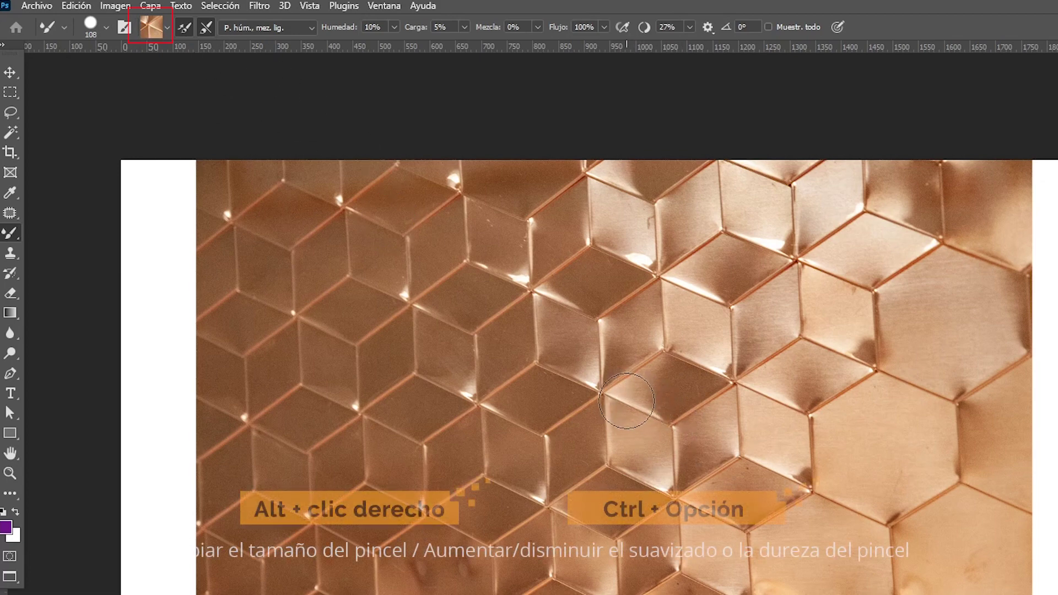
right_click(630, 406, "alt")
left_click_drag(679, 411, 720, 414)
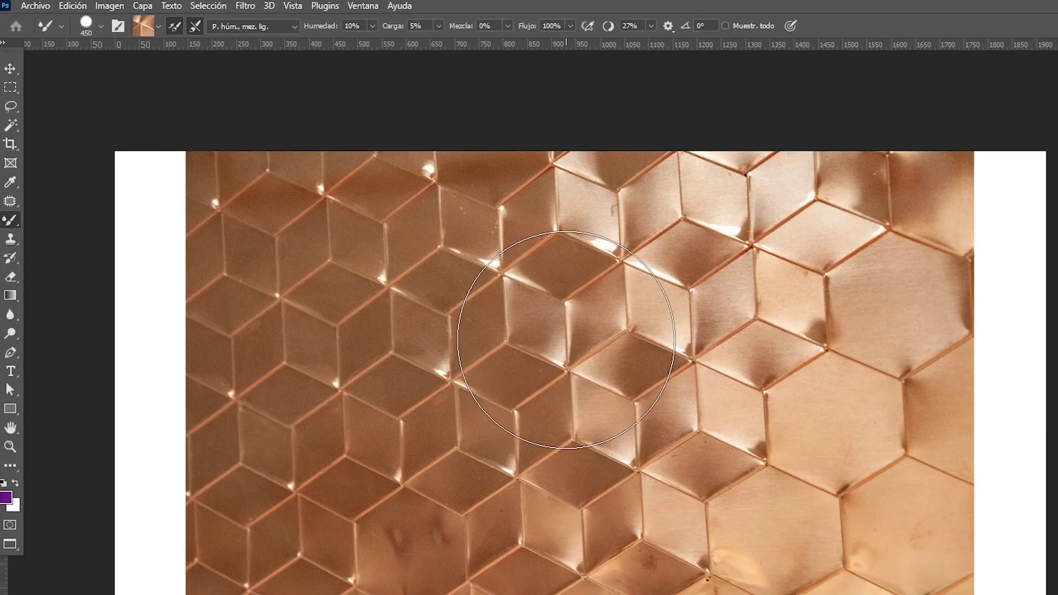
right_click(566, 340)
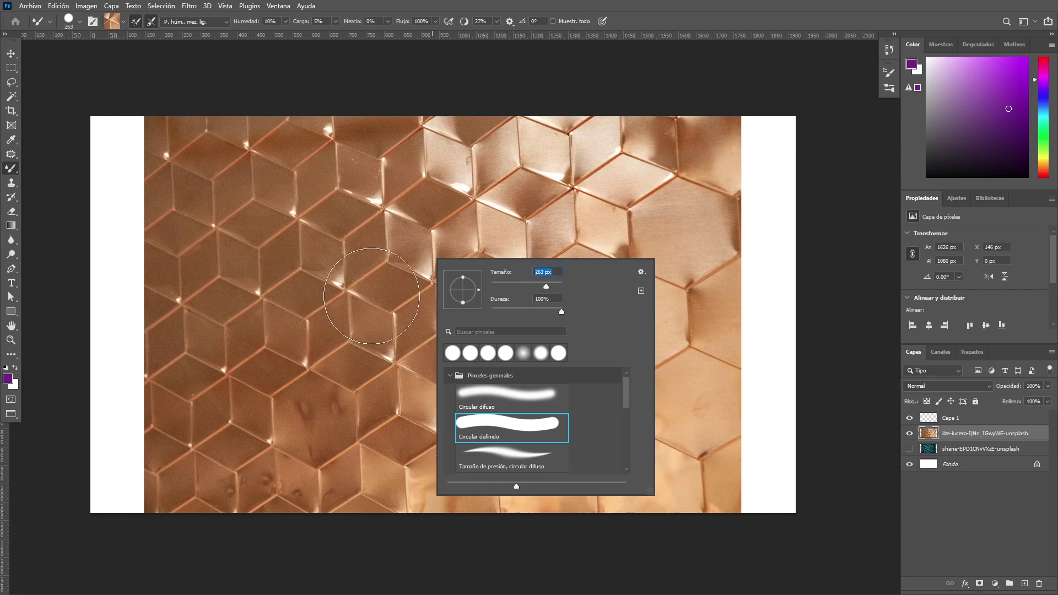
left_click_drag(366, 298, 442, 298)
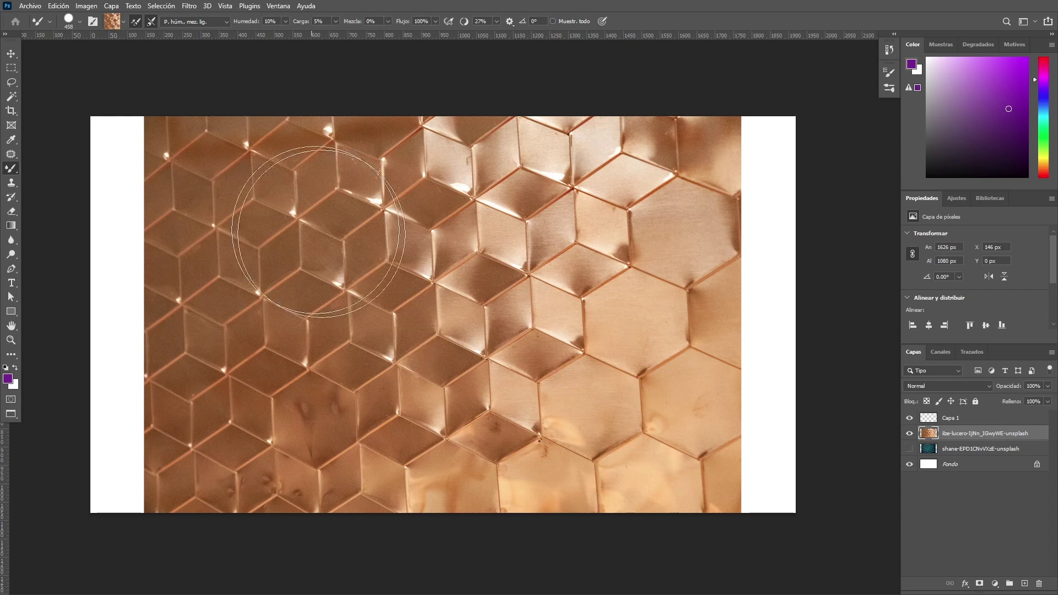
left_click_drag(463, 293, 401, 293)
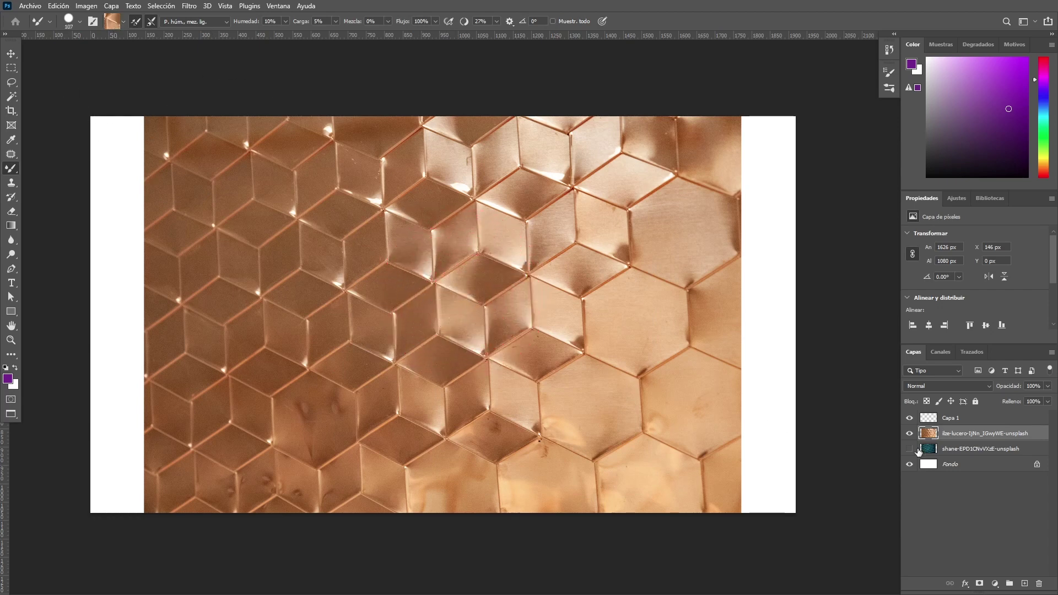
Hide the copper photo, paint a copper test stroke on Capa 1, and undo it
left_click(909, 435)
left_click(956, 419)
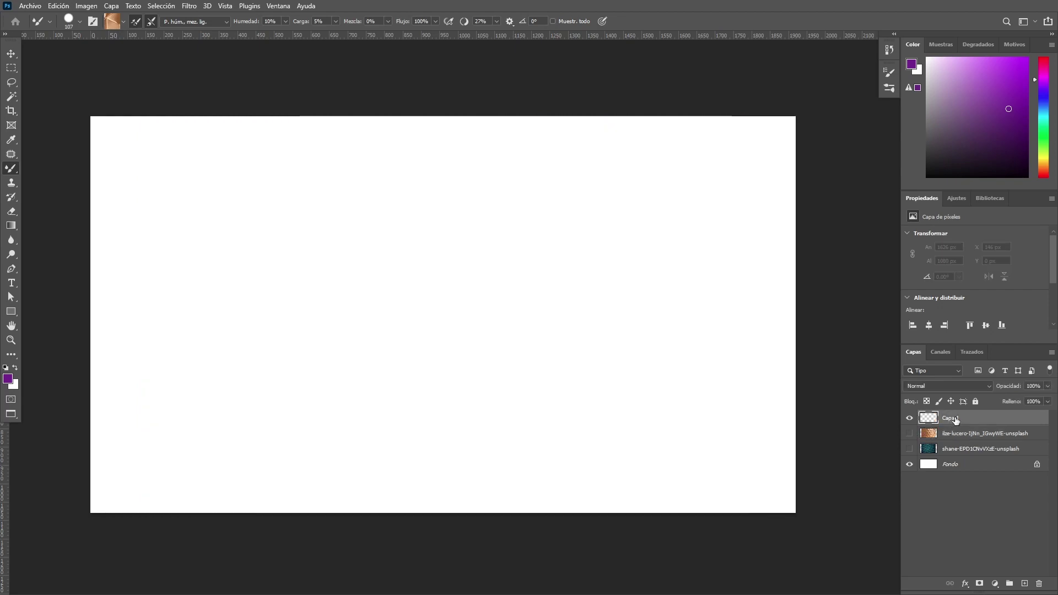
mouse_move(164, 247)
left_mouse_down()
mouse_move(265, 253)
mouse_move(442, 298)
mouse_move(718, 287)
left_mouse_up()
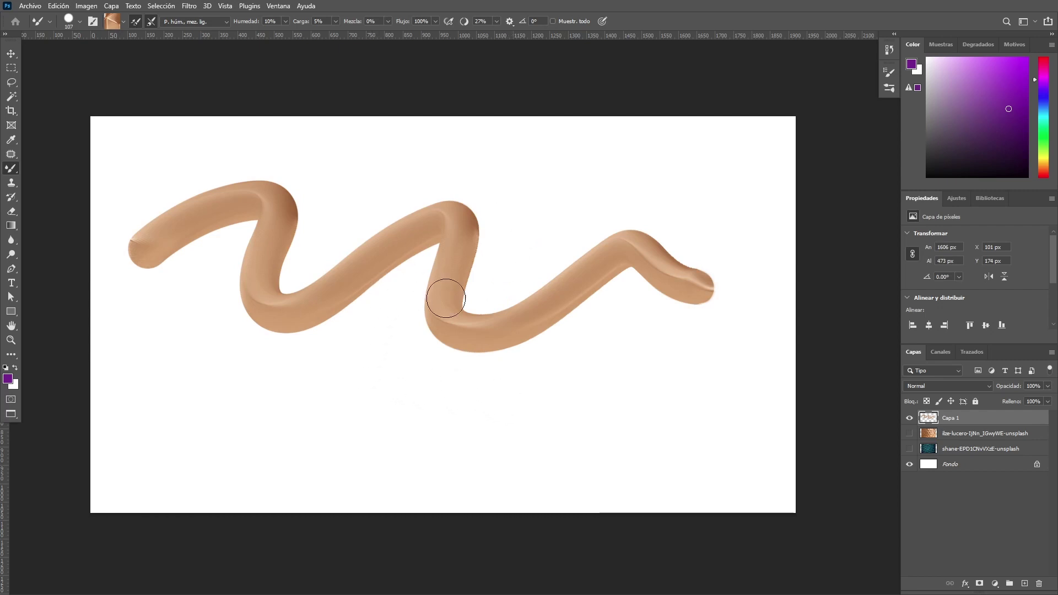
key("ctrl+z")
key("ctrl+z")
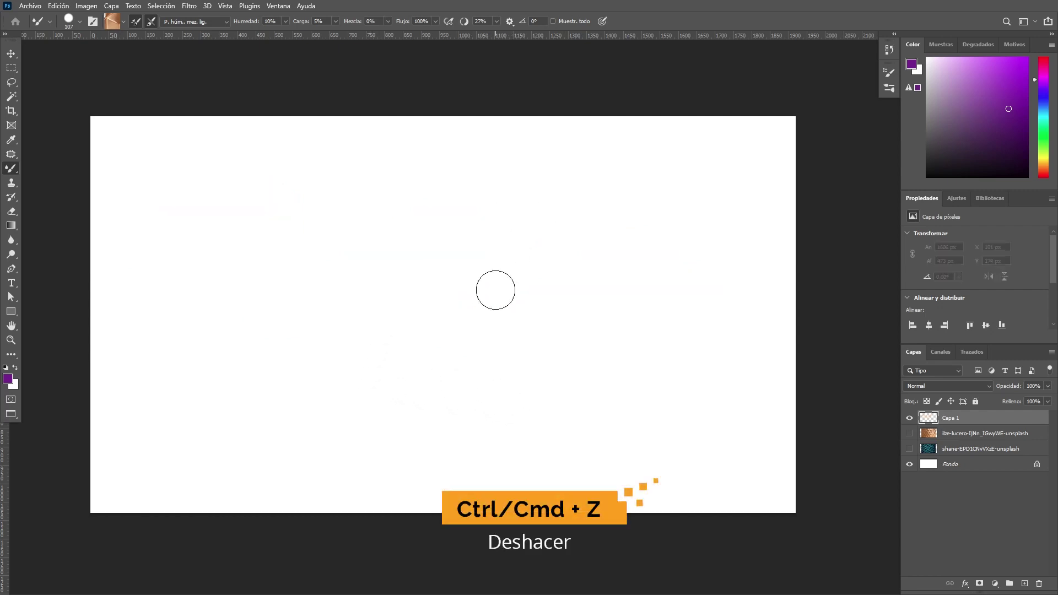
Choose the charcoal pencil dry brush tip and switch back to the Mixer Brush
right_click(317, 191)
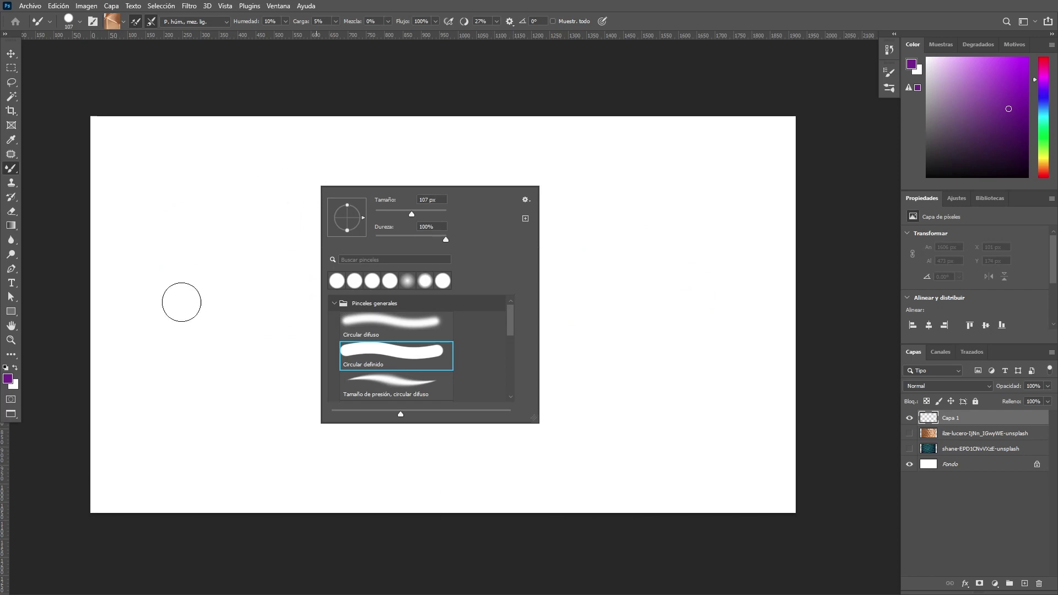
left_click_drag(510, 327, 511, 388)
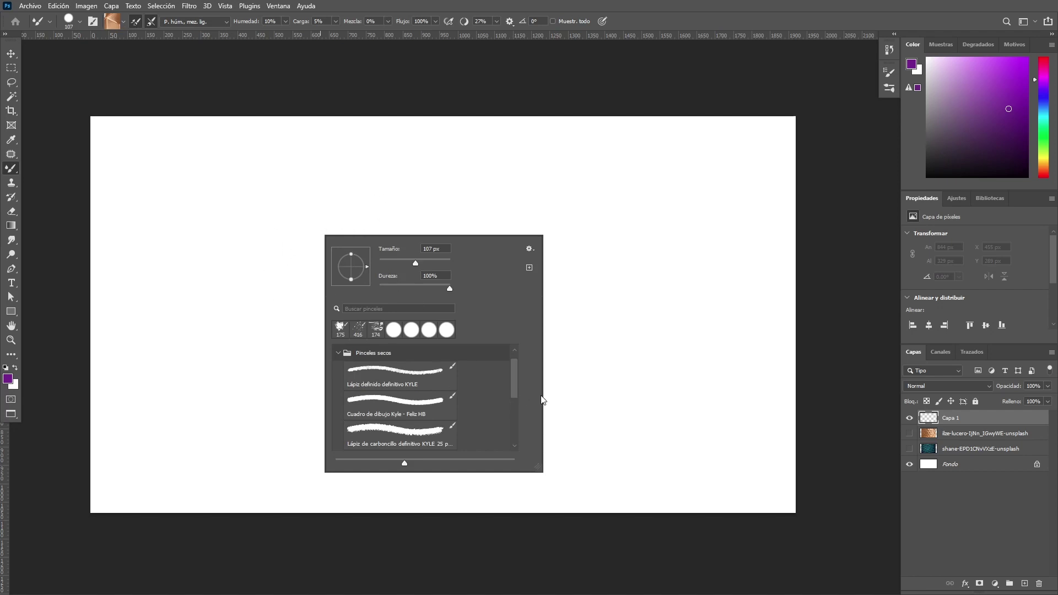
scroll(517, 372, "up", 1)
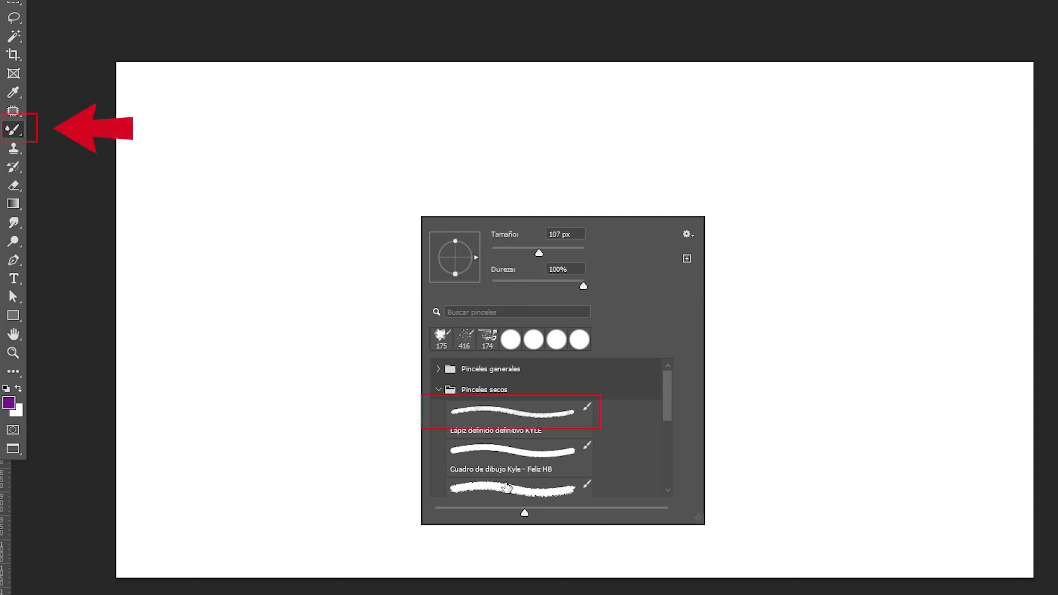
left_click(507, 487)
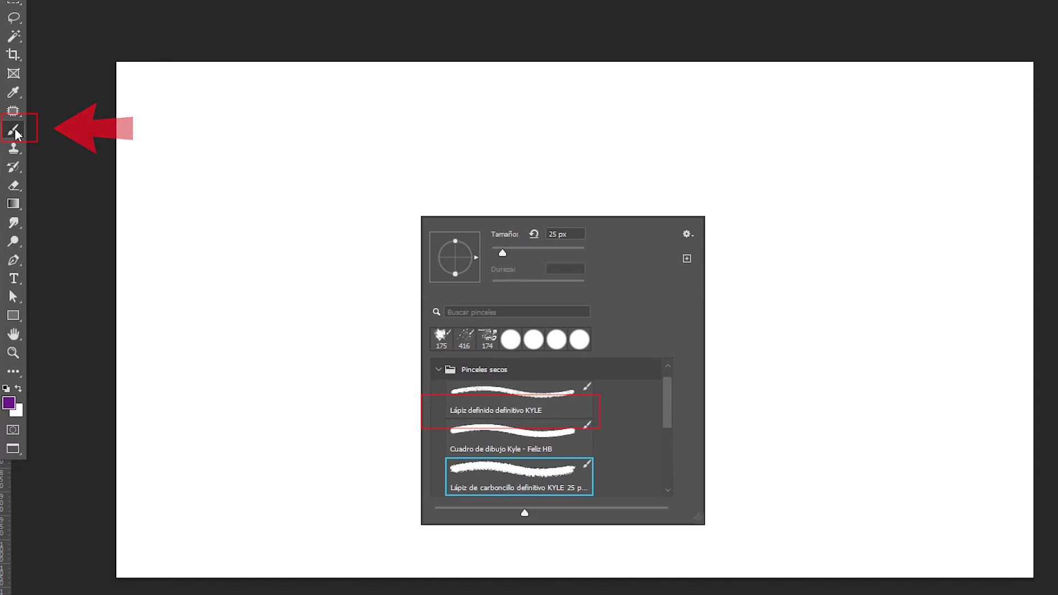
right_click(17, 131)
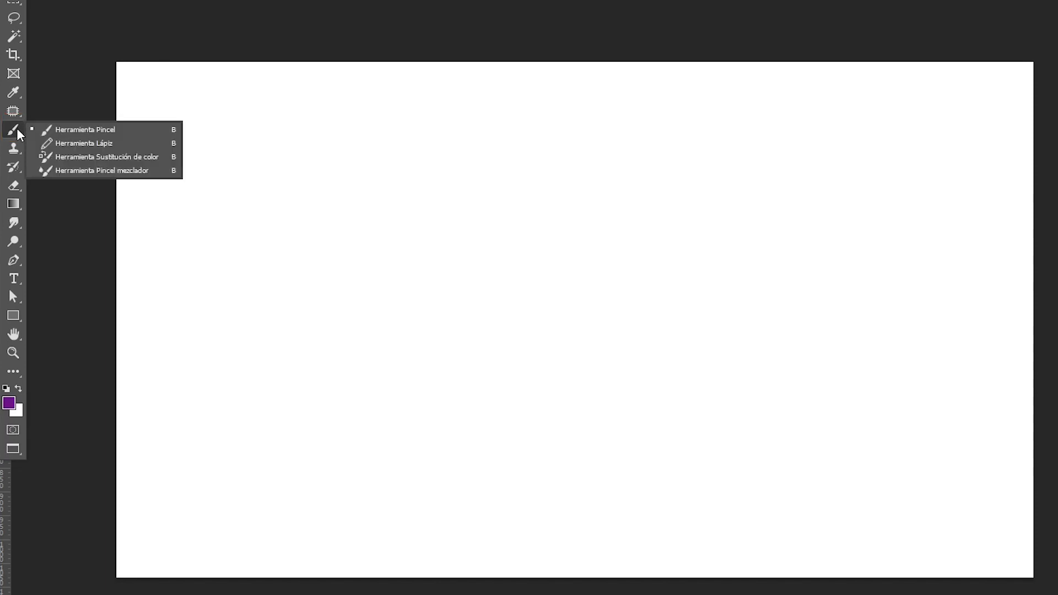
left_click(77, 172)
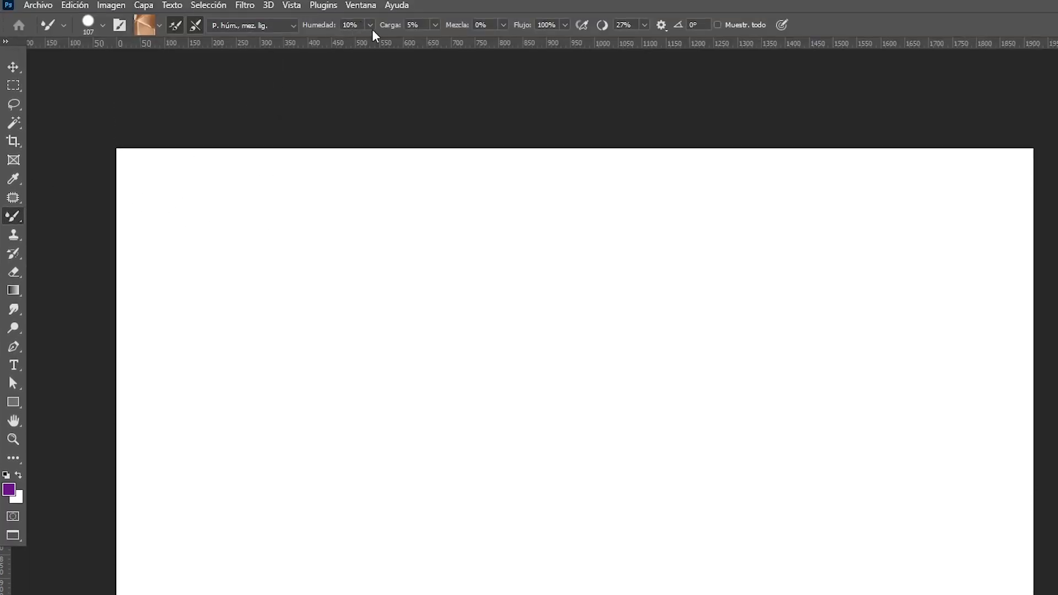
Raise the mixer brush wetness (Humedad) to 100% and undo a test stroke
left_click(371, 25)
left_click_drag(371, 43, 430, 43)
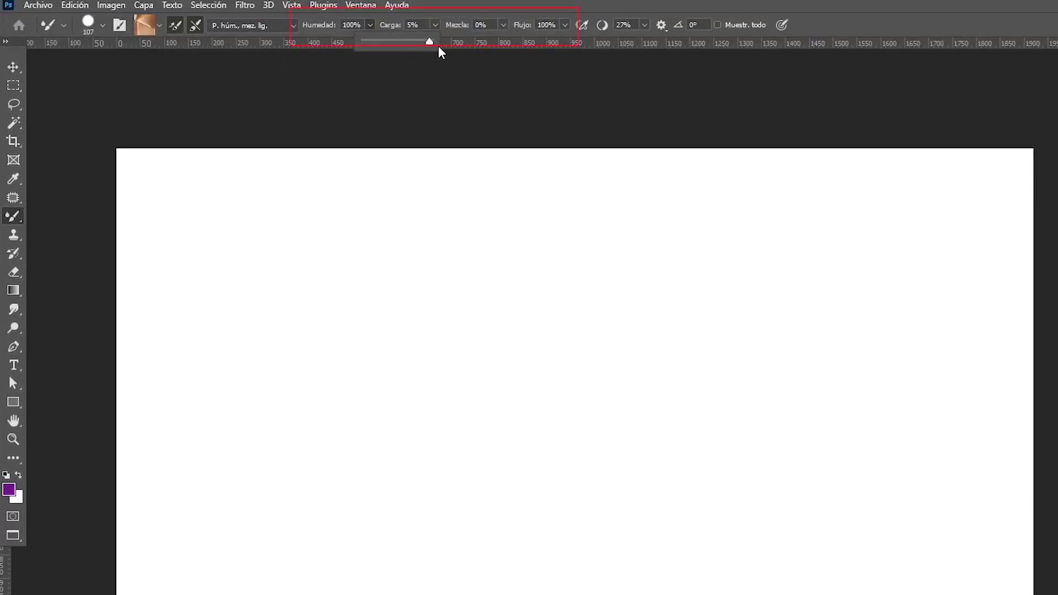
key("Return")
mouse_move(273, 380)
left_mouse_down()
mouse_move(438, 314)
mouse_move(735, 248)
left_mouse_up()
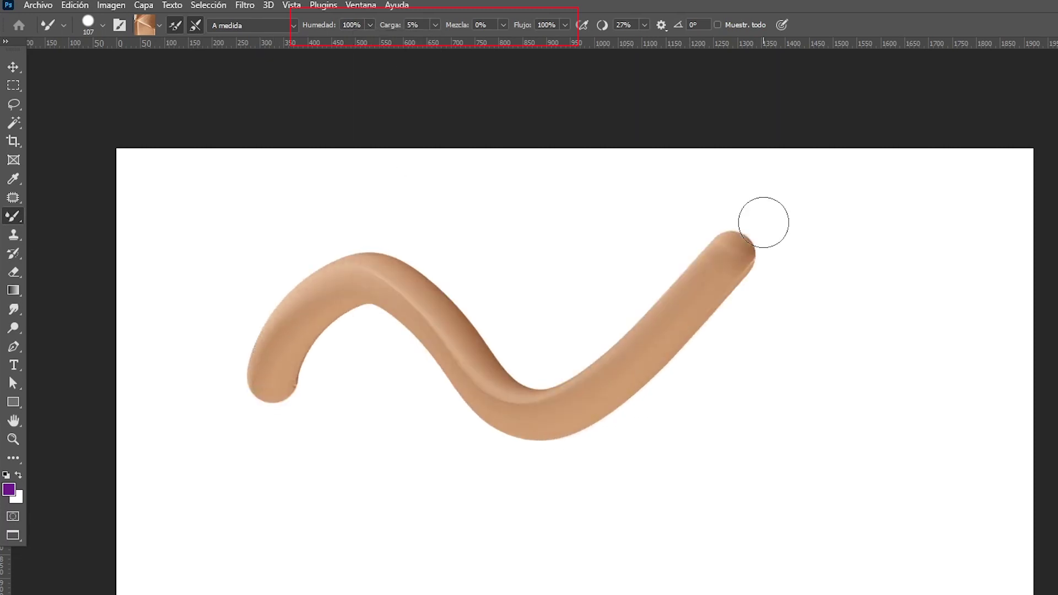
key("ctrl+z")
Raise the paint load (Carga) to 93%, undo a test stroke, and leave flow at 100%
left_click(435, 25)
left_click_drag(434, 41, 496, 42)
key("Return")
left_click_drag(199, 321, 791, 303)
key("ctrl+z")
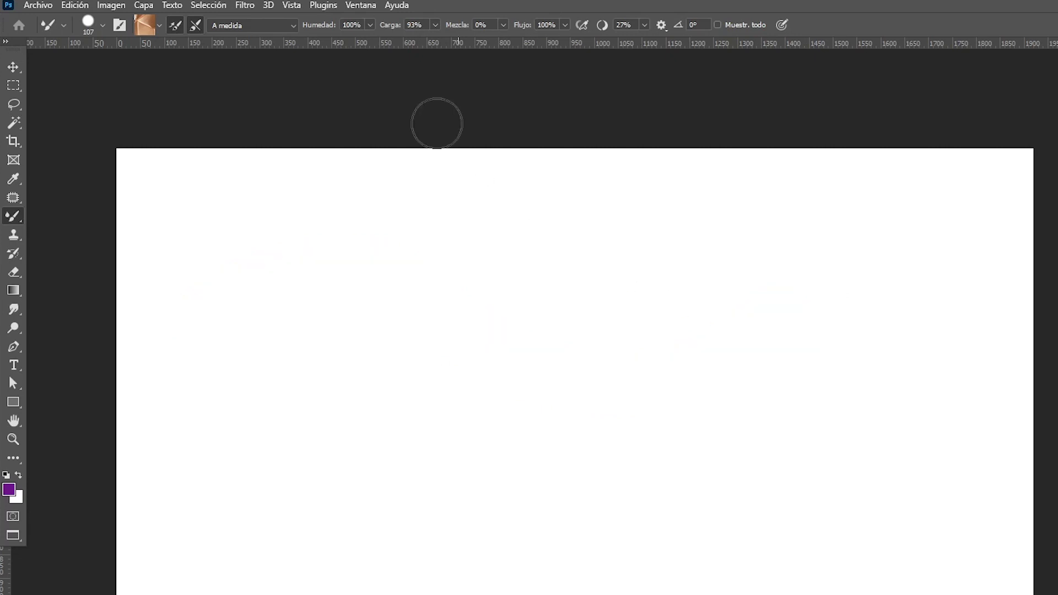
left_click(565, 25)
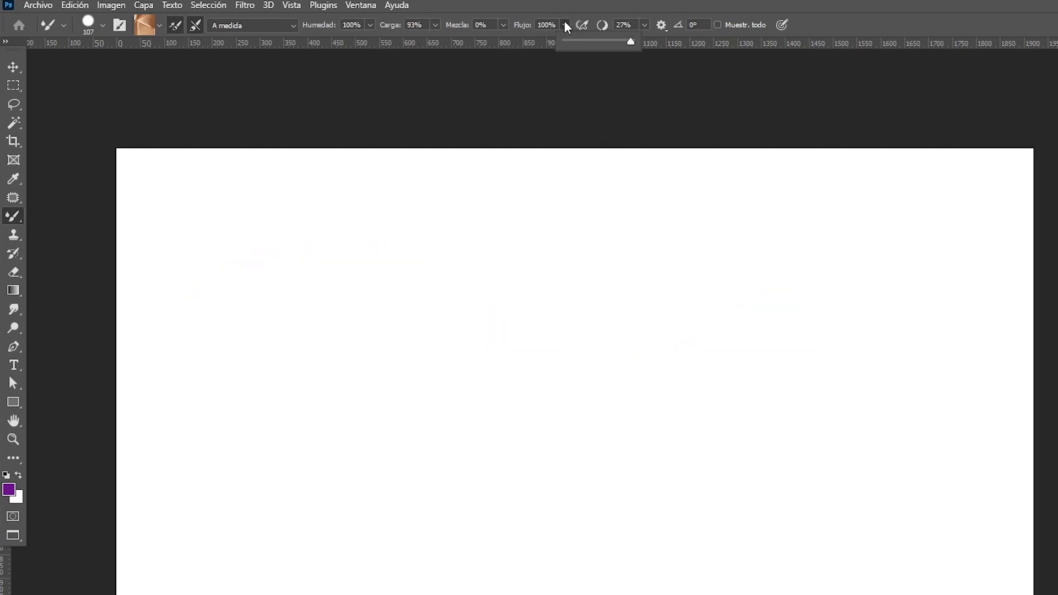
key("Return")
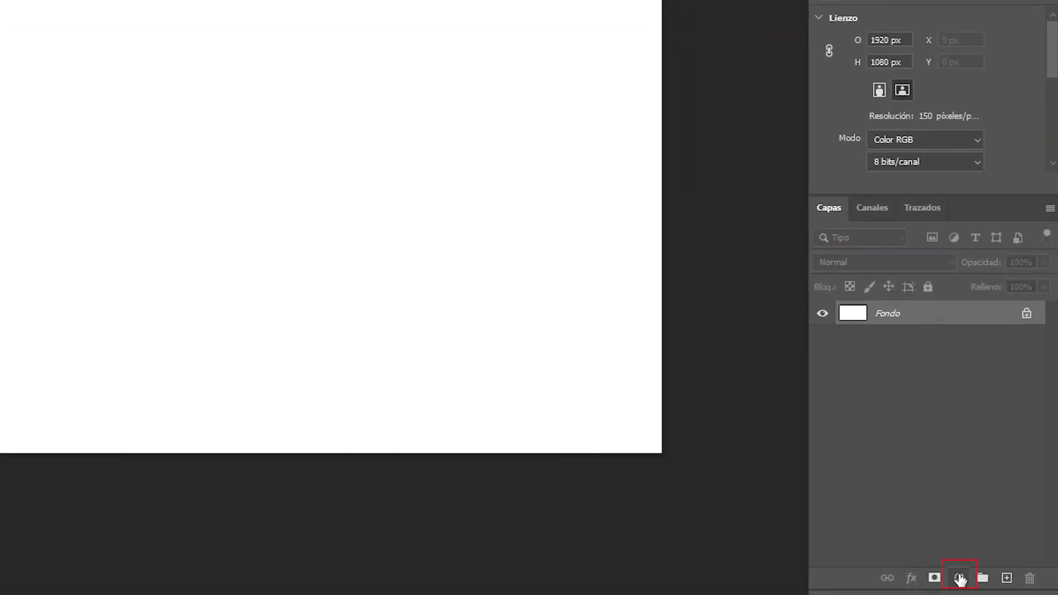
Add a Degradado gradient fill layer and bring up its Gradient Editor
left_click(960, 579)
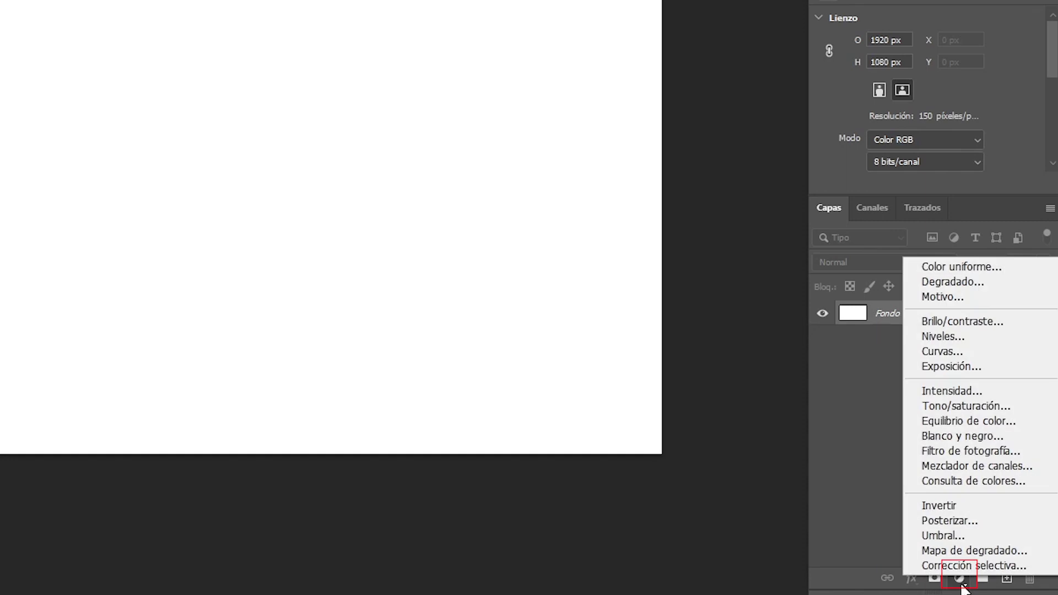
left_click(948, 280)
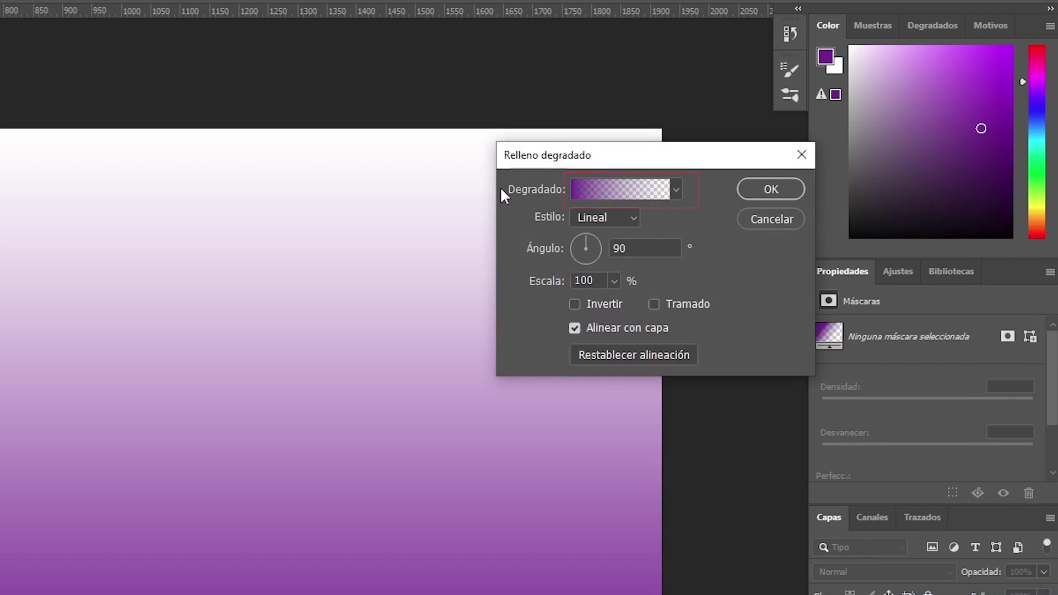
left_click(595, 187)
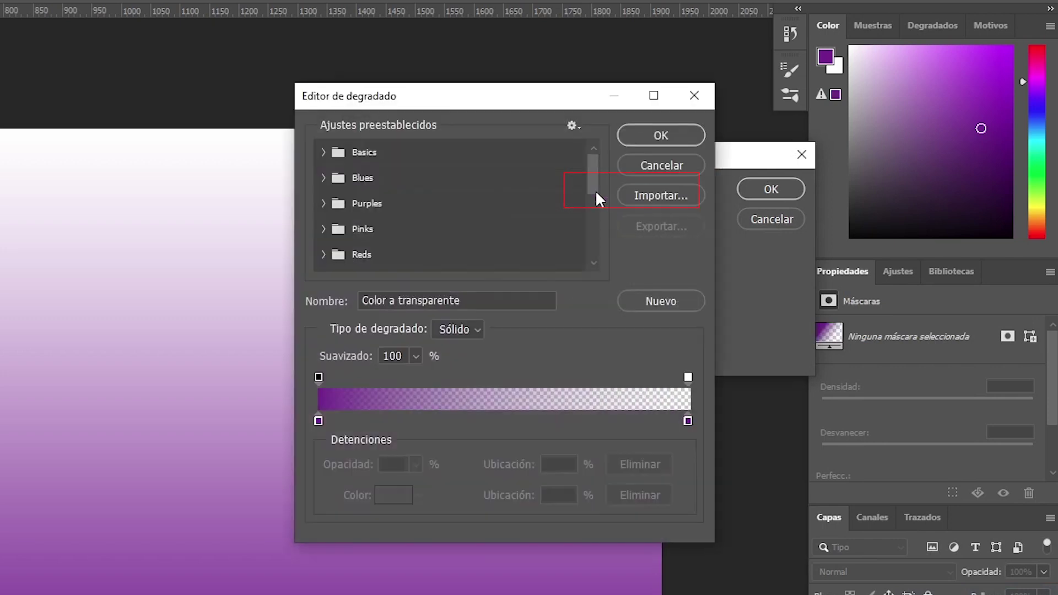
Set the gradient's left colour stop to 711c91 and right stop to 250848
left_click(319, 421)
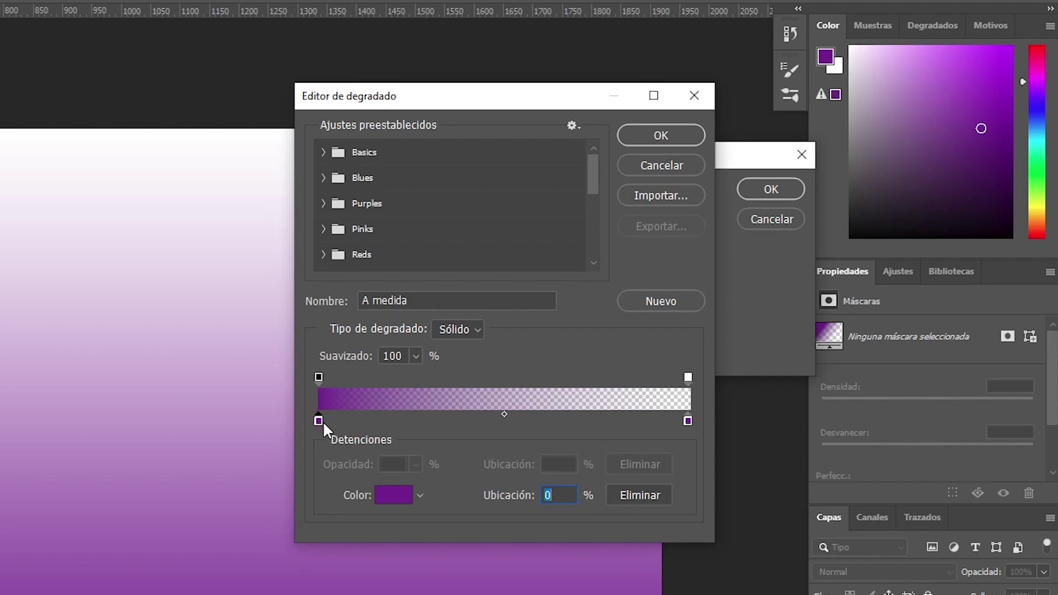
left_click(391, 499)
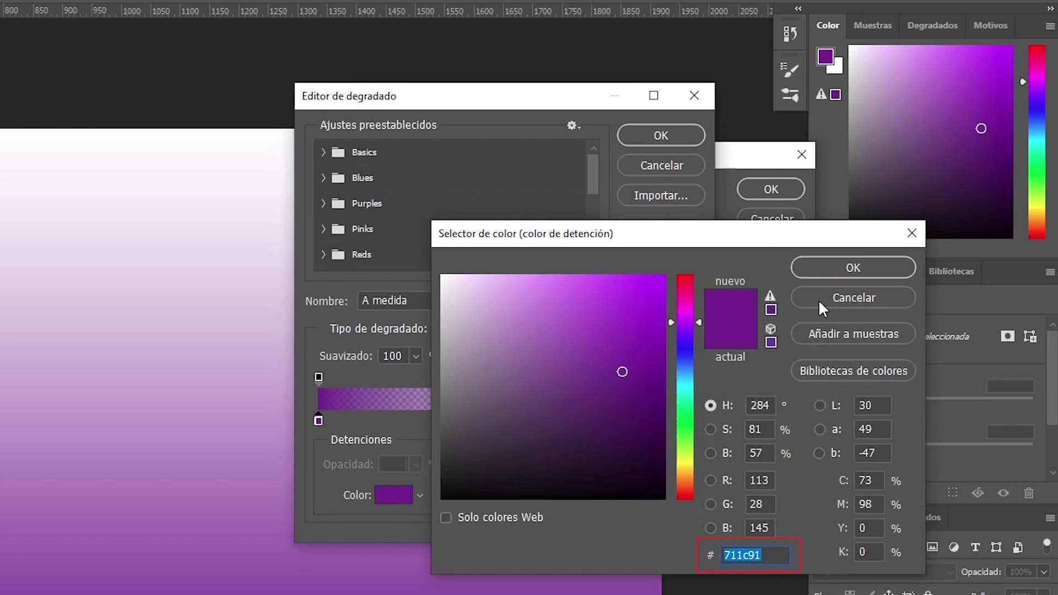
left_click(857, 268)
left_click(688, 421)
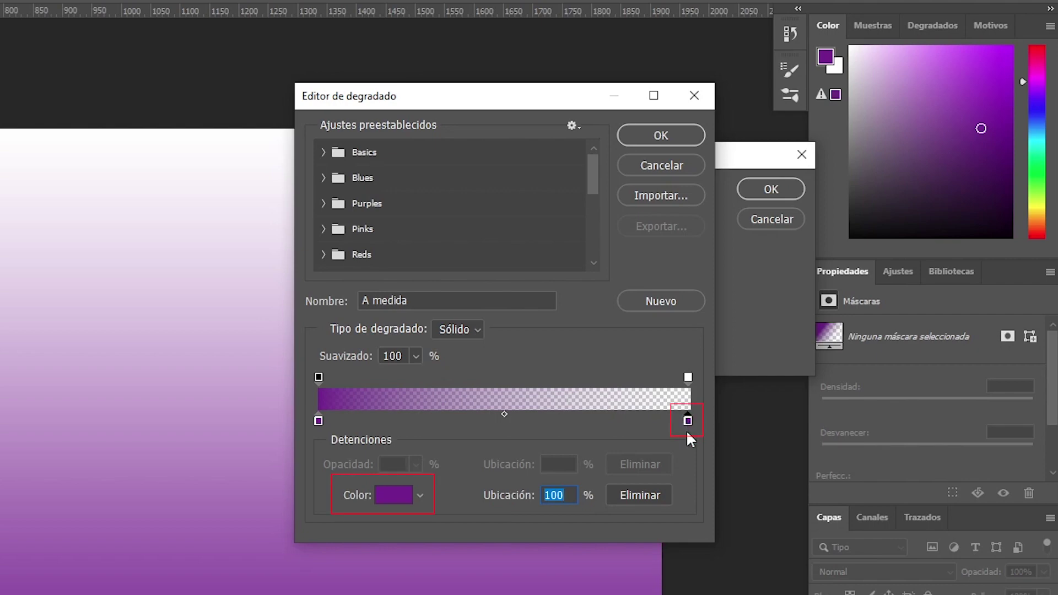
left_click(390, 496)
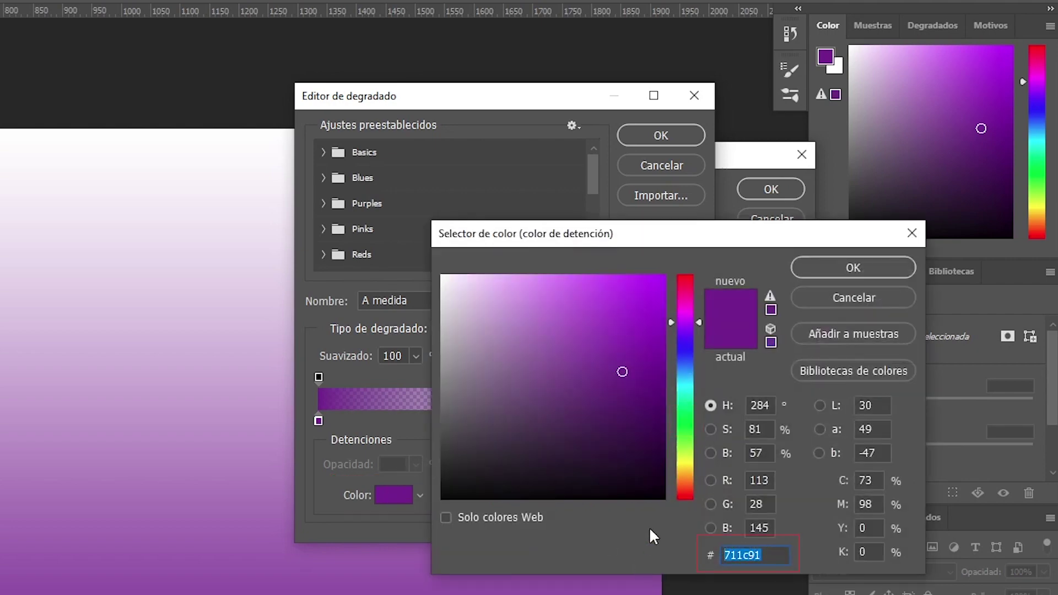
type("250848")
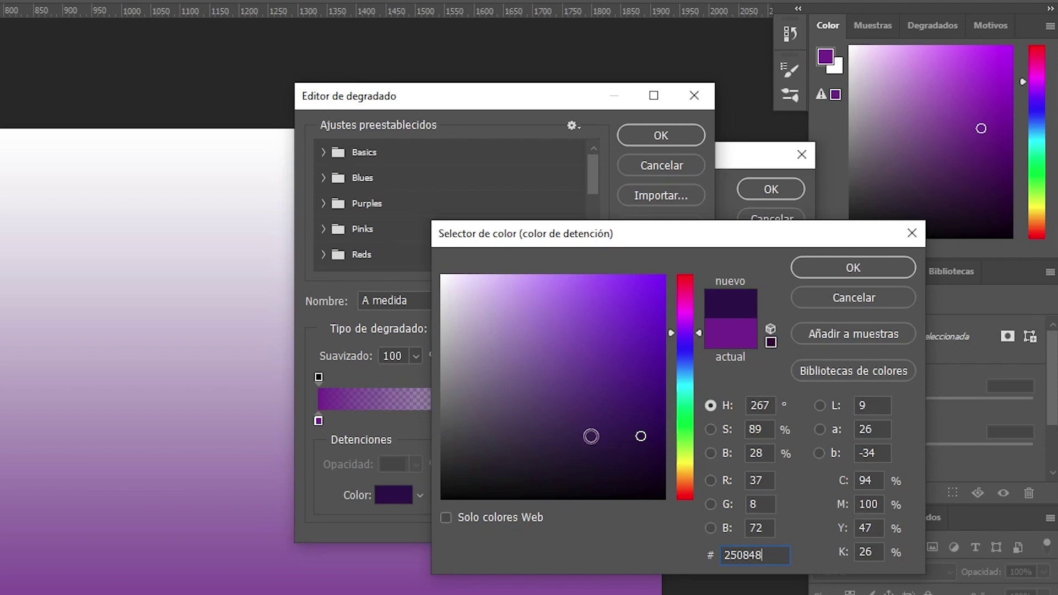
left_click(840, 271)
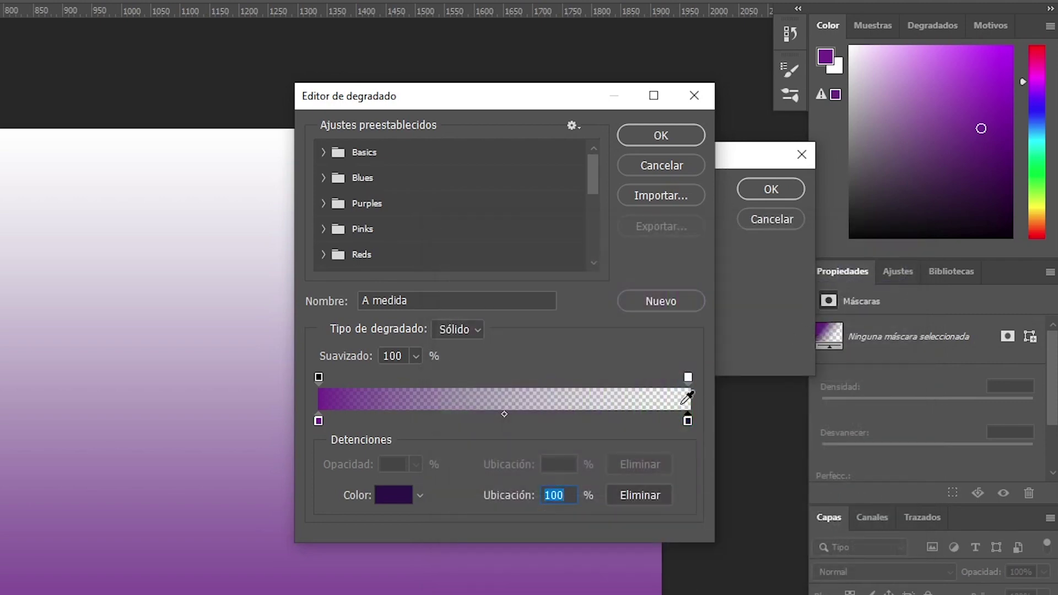
Set the right opacity stop to 100% and confirm both gradient dialogs to fill the canvas
left_click(688, 378)
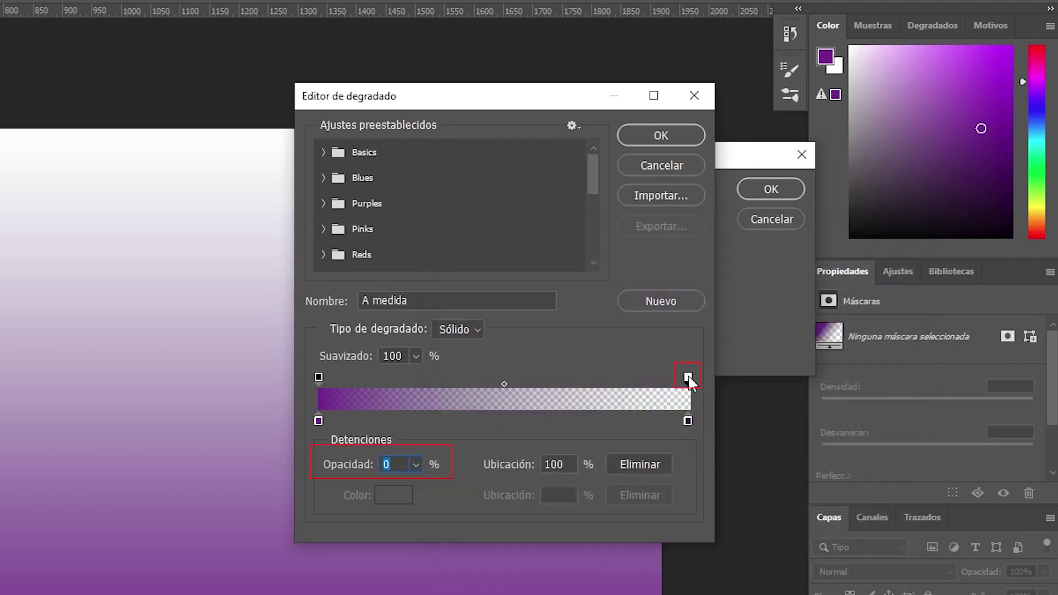
left_click(417, 465)
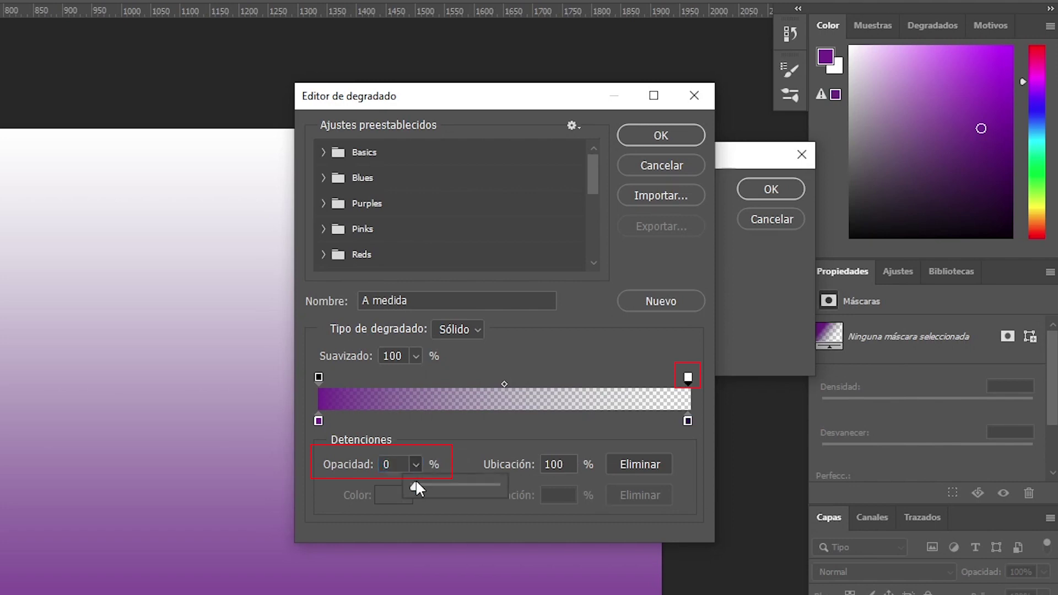
left_click_drag(416, 485, 579, 487)
left_click(688, 378)
left_click(318, 378)
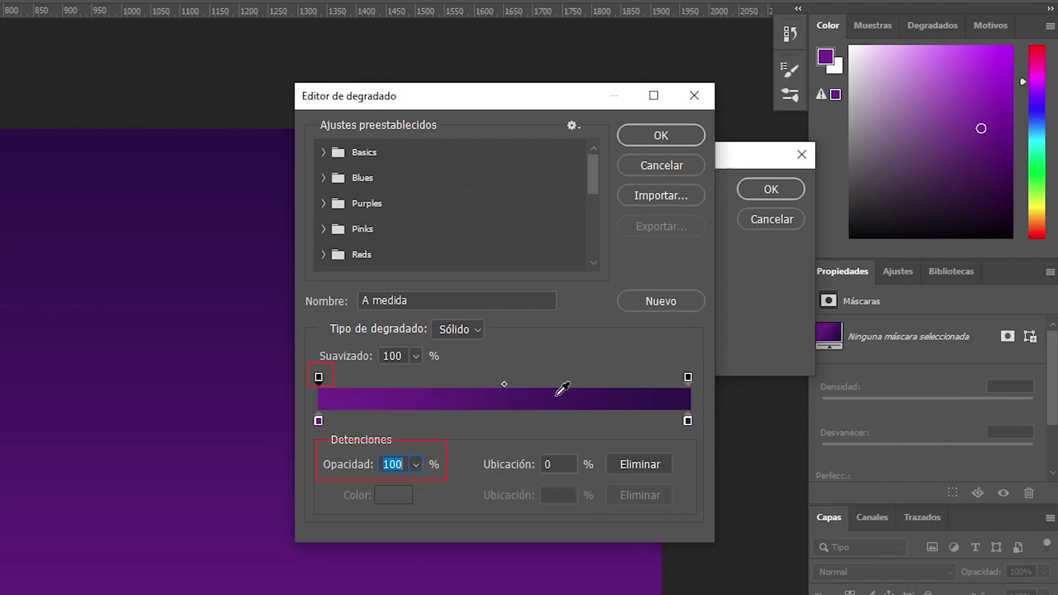
left_click(649, 133)
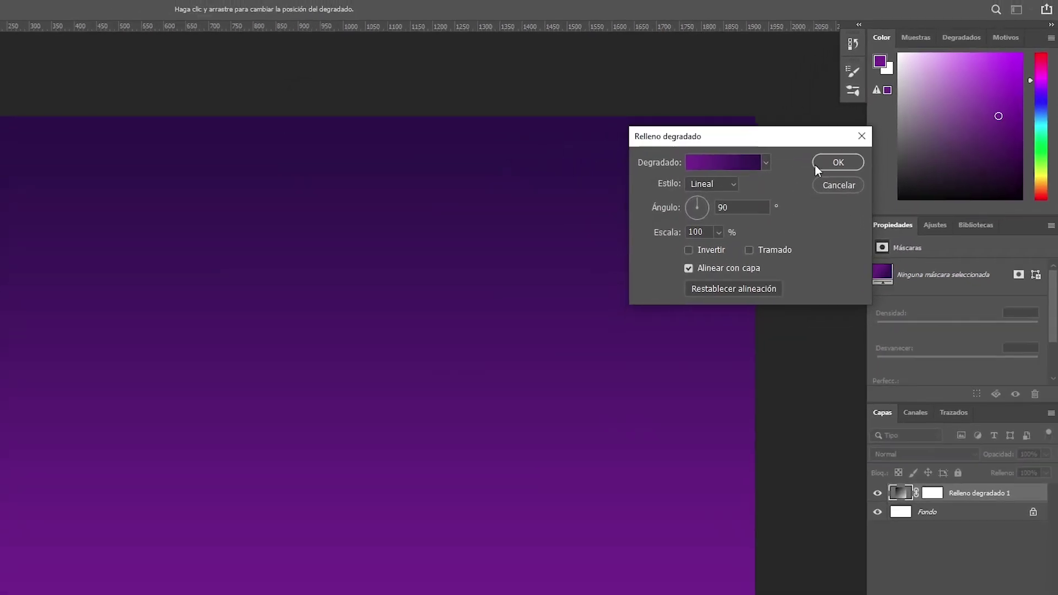
left_click(835, 164)
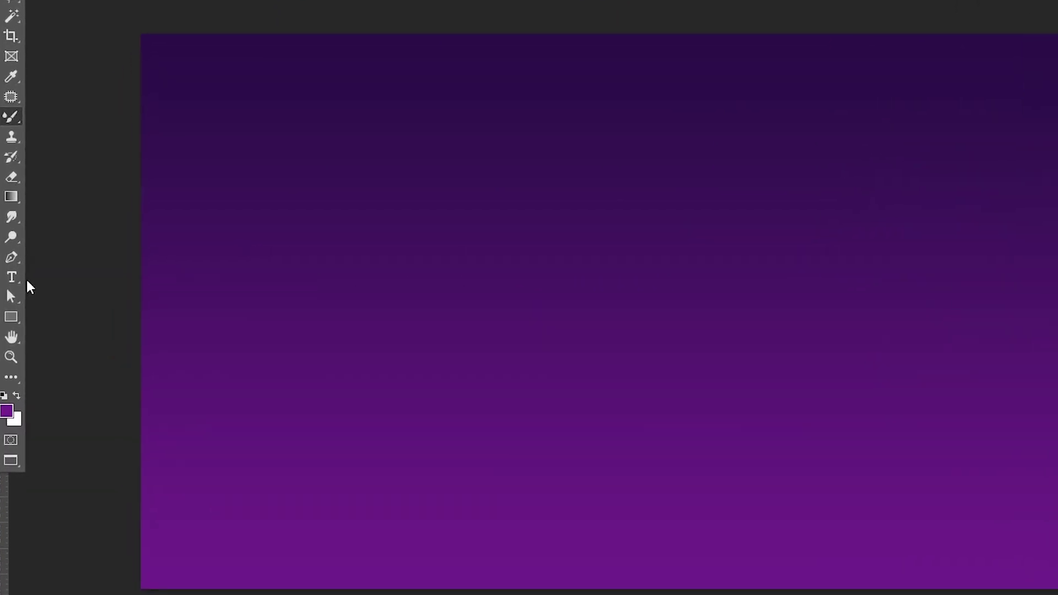
Type the word VISUAL in Montserrat Bold near the canvas centre
left_click(15, 277)
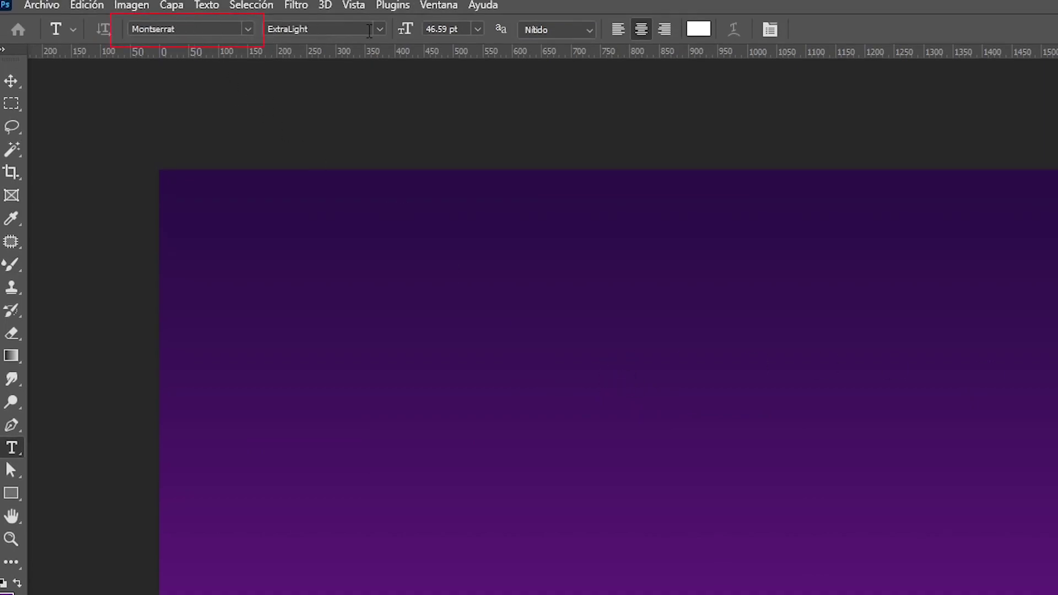
left_click(379, 30)
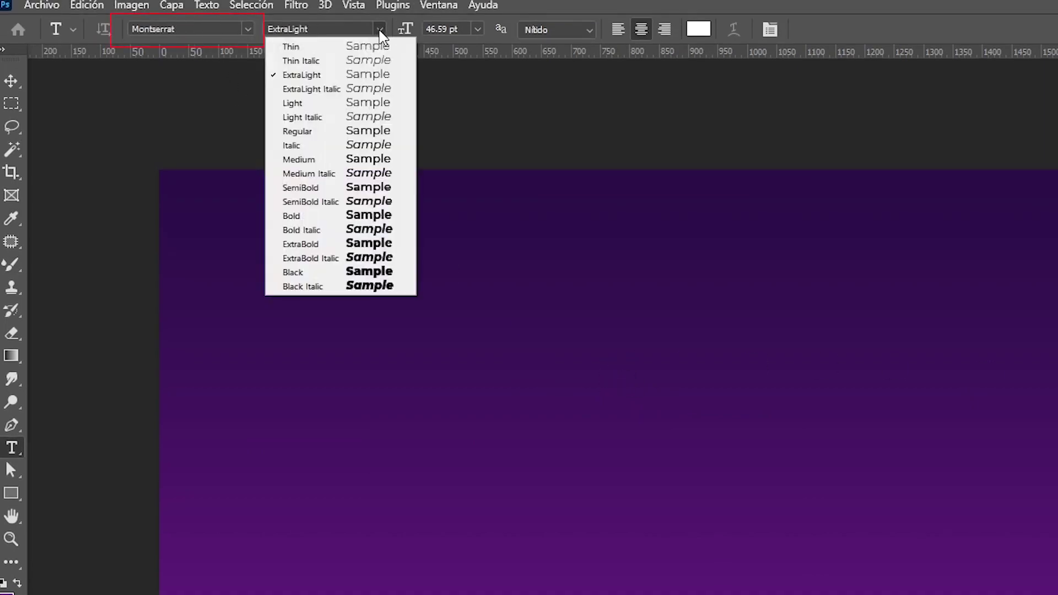
left_click(312, 216)
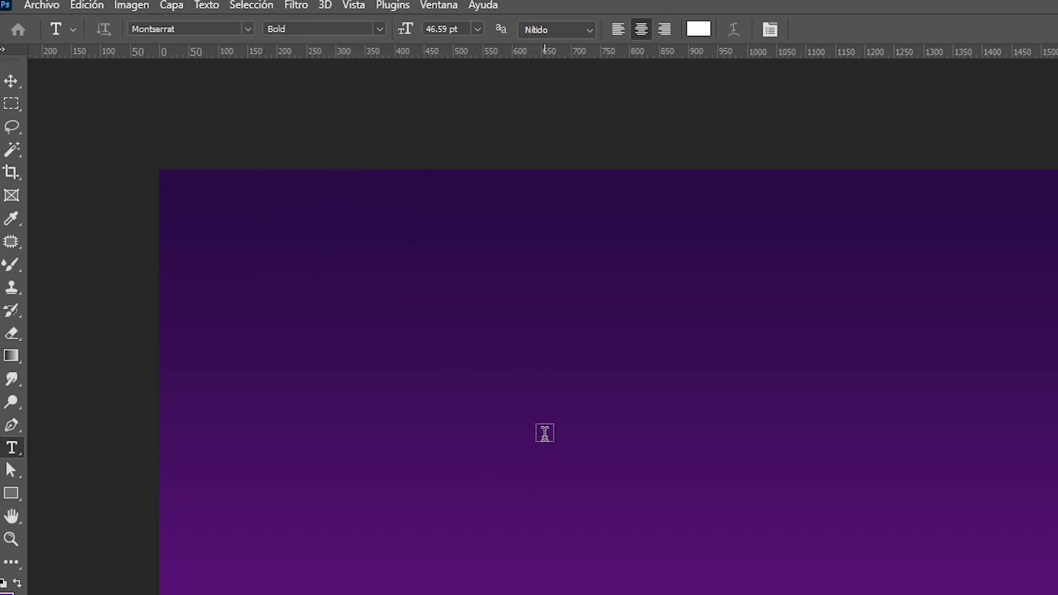
left_click(545, 433)
type("VISUAL")
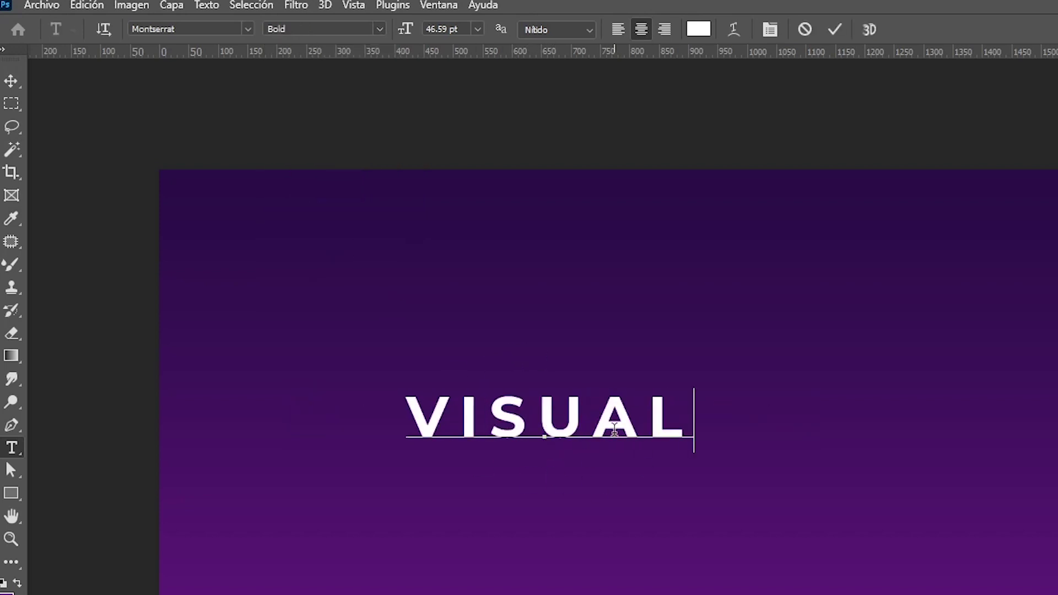
Reset VISUAL's tracking to 0, commit the text, and move it further right
left_click_drag(696, 428, 405, 435)
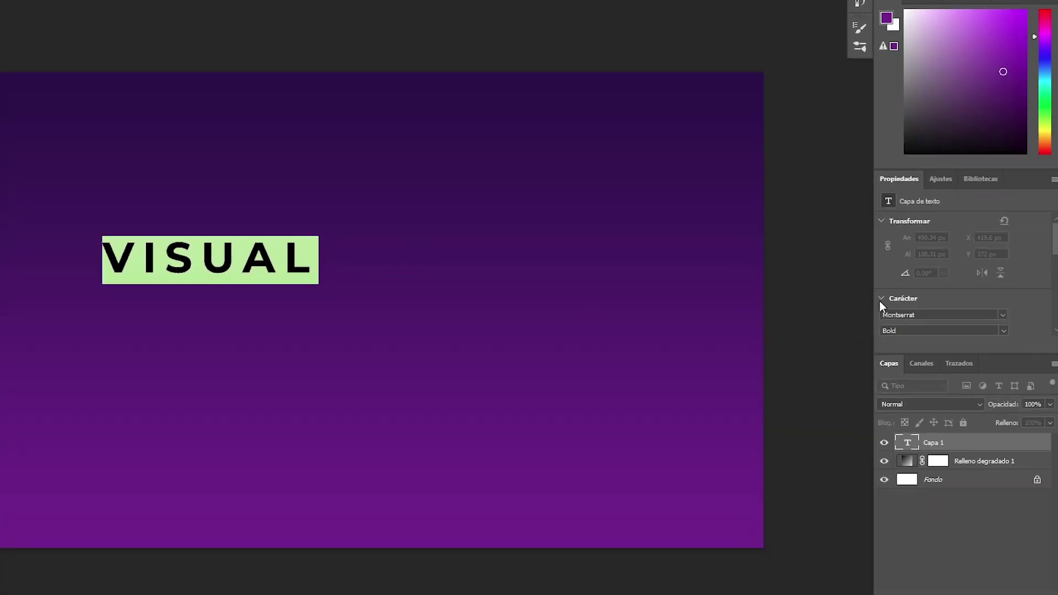
left_click_drag(926, 357, 926, 473)
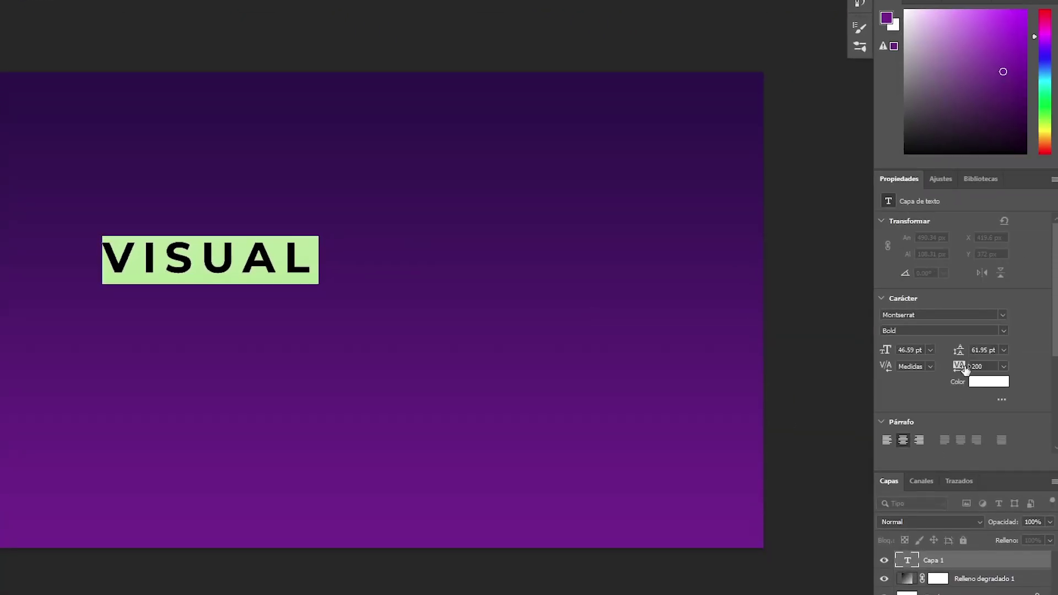
left_click(1003, 367)
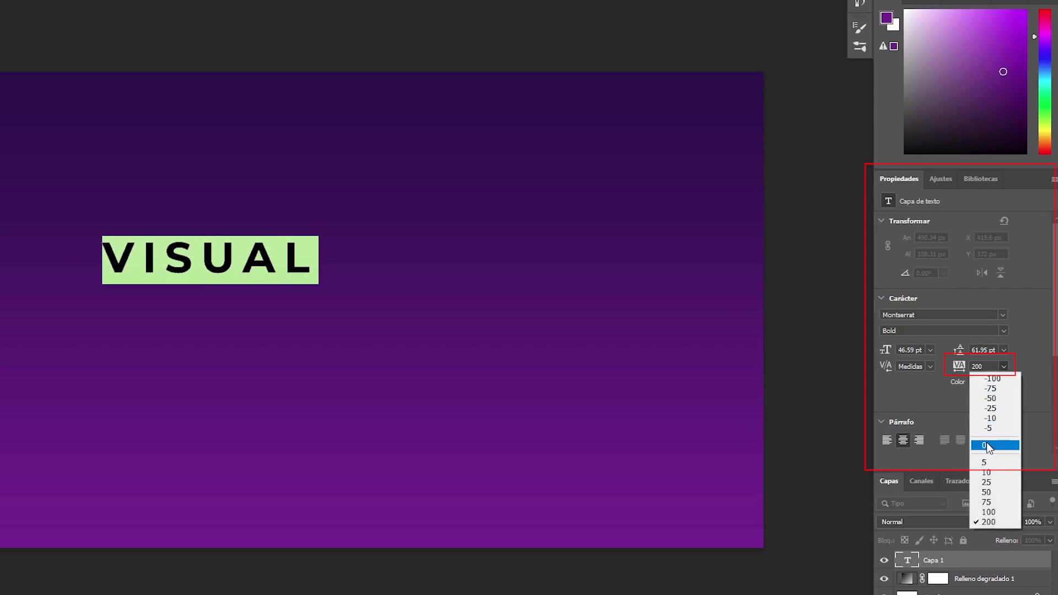
left_click(987, 443)
key("ctrl+Return")
left_click_drag(220, 268, 326, 268)
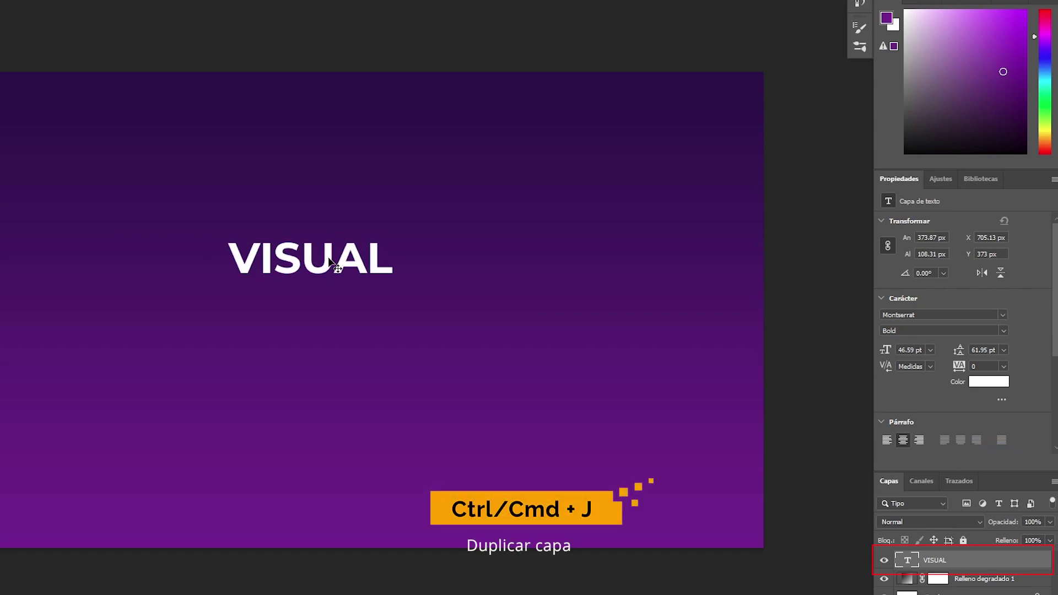
Duplicate the VISUAL text layer and move the copy directly below the original
key("ctrl+j")
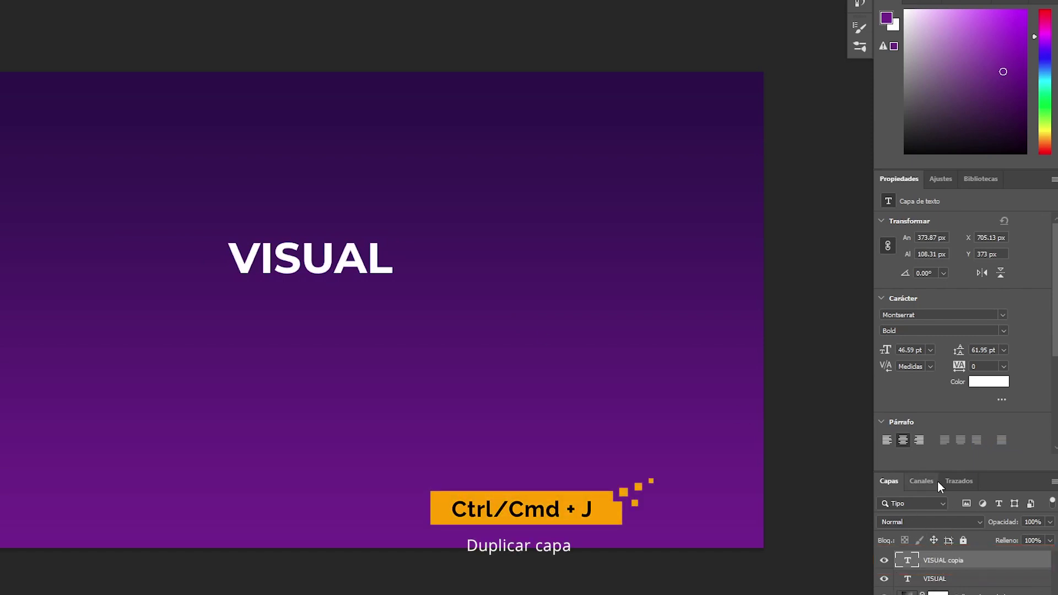
left_click_drag(939, 470, 939, 377)
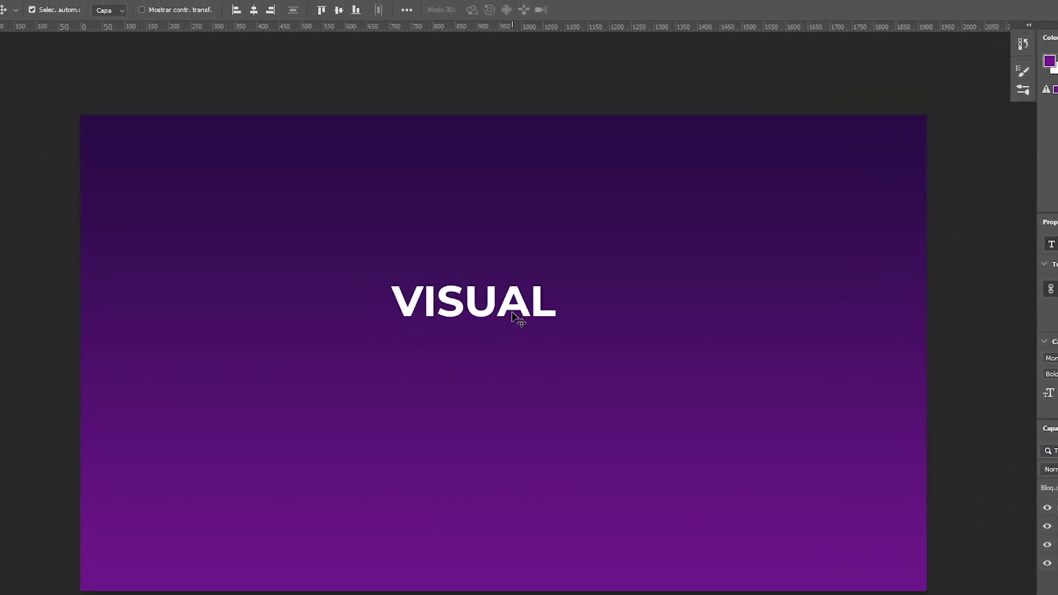
left_click_drag(497, 317, 496, 361)
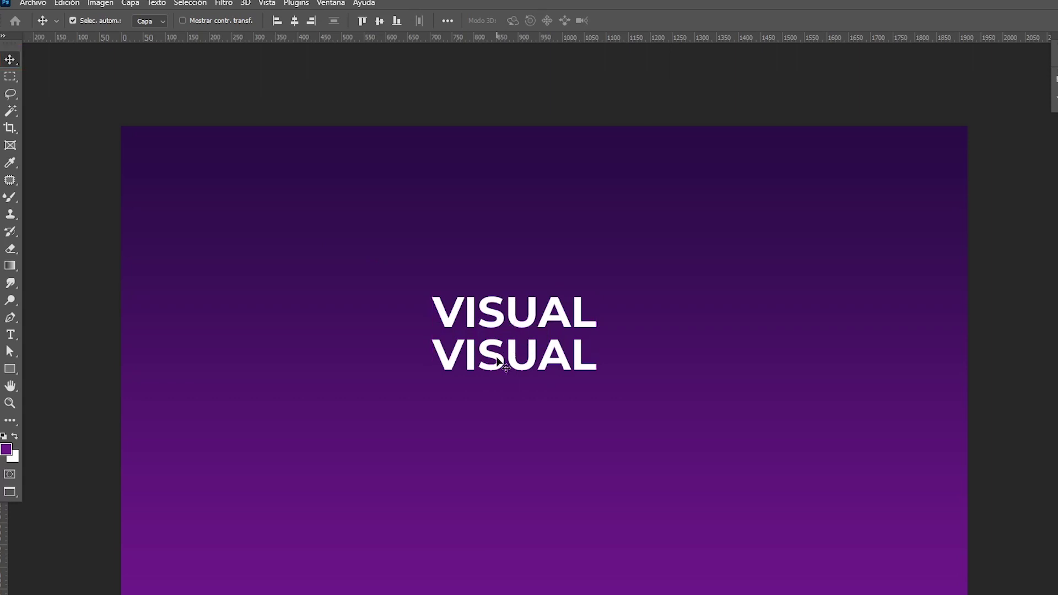
Edit the top line to read VISUALBIT and the bottom line to read STUDIO
key("t")
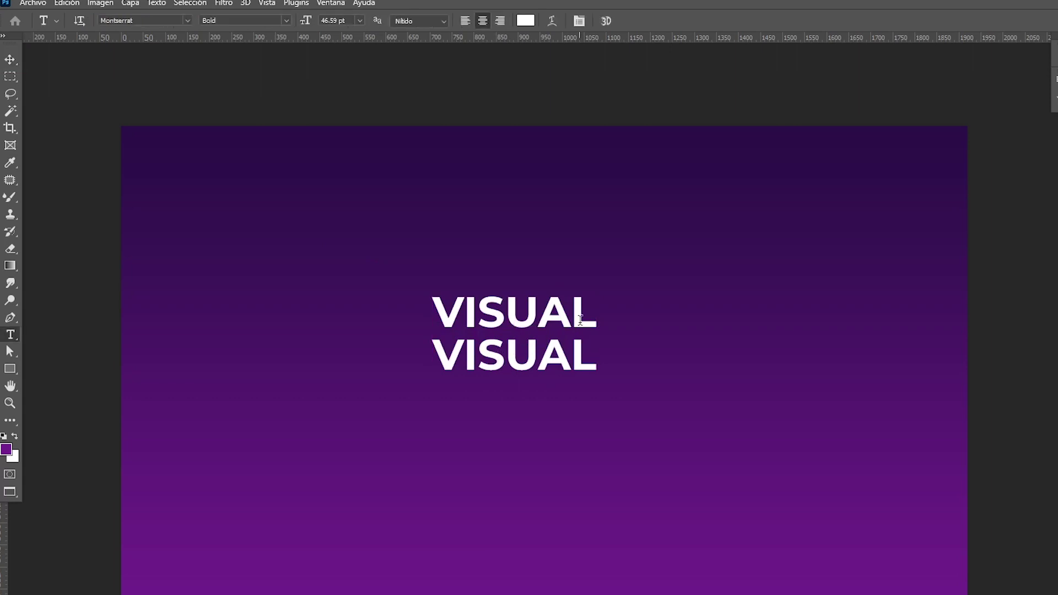
left_click(584, 316)
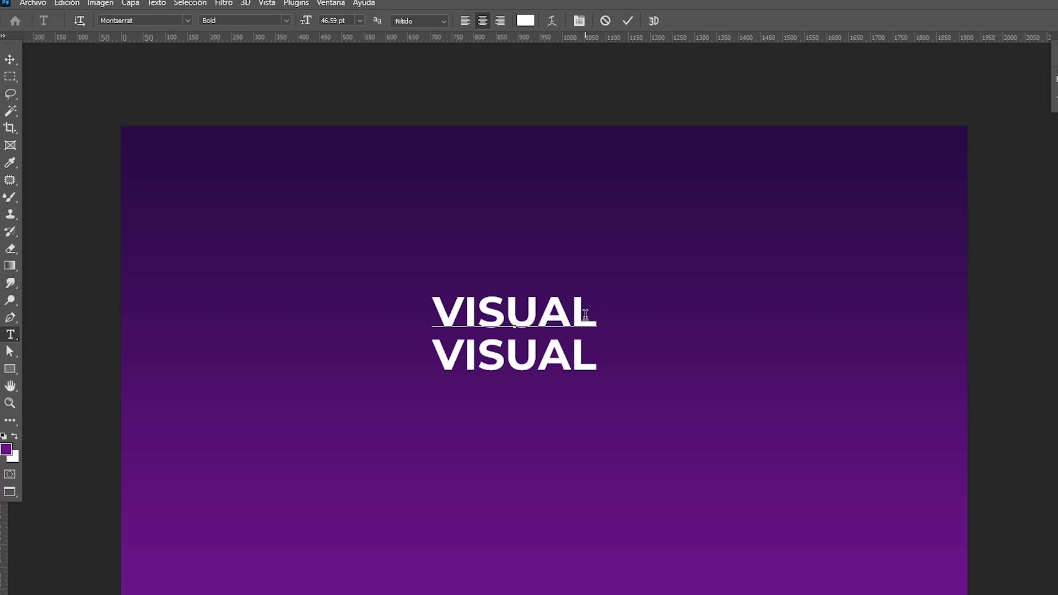
type("BIT")
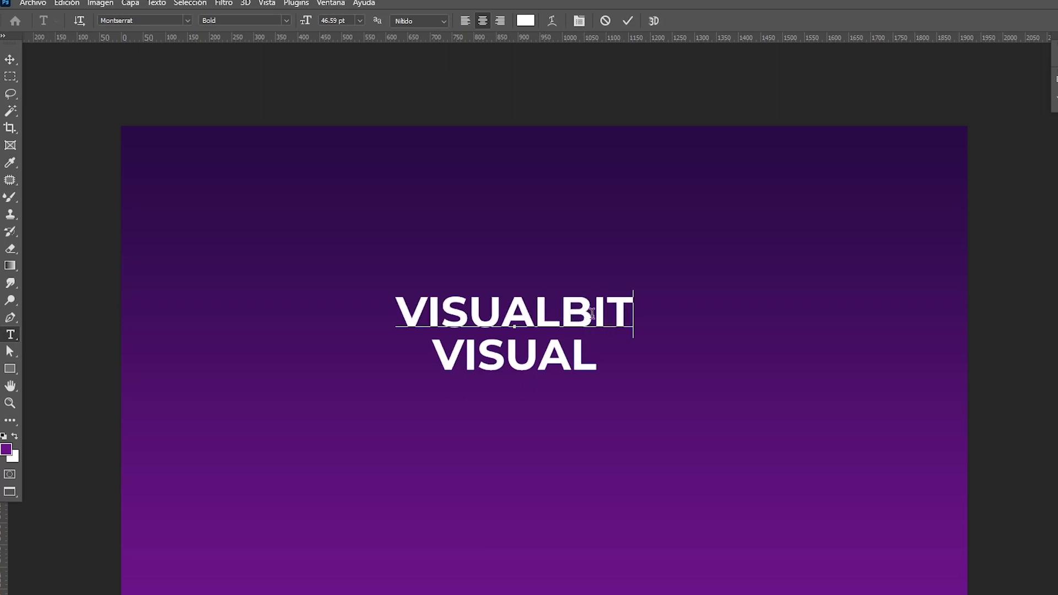
left_click(10, 60)
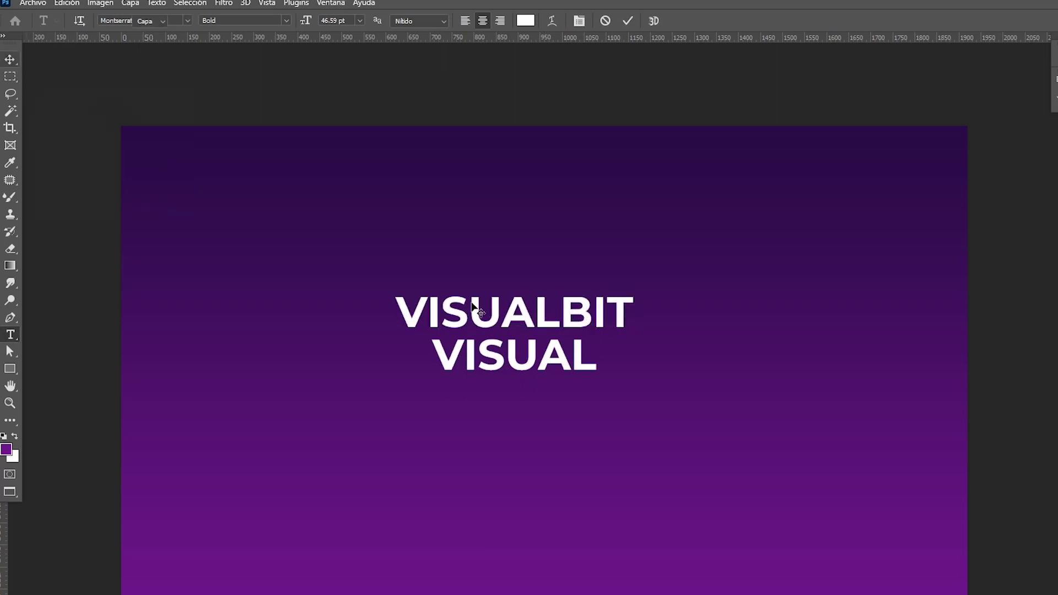
double_click(513, 358)
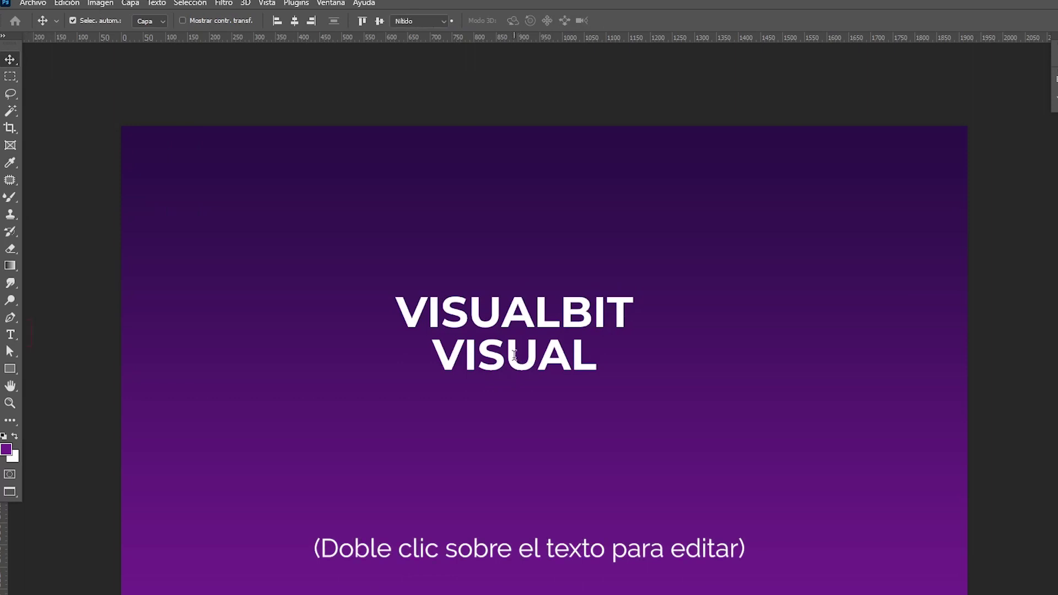
type("STUDIO")
double_click(504, 353)
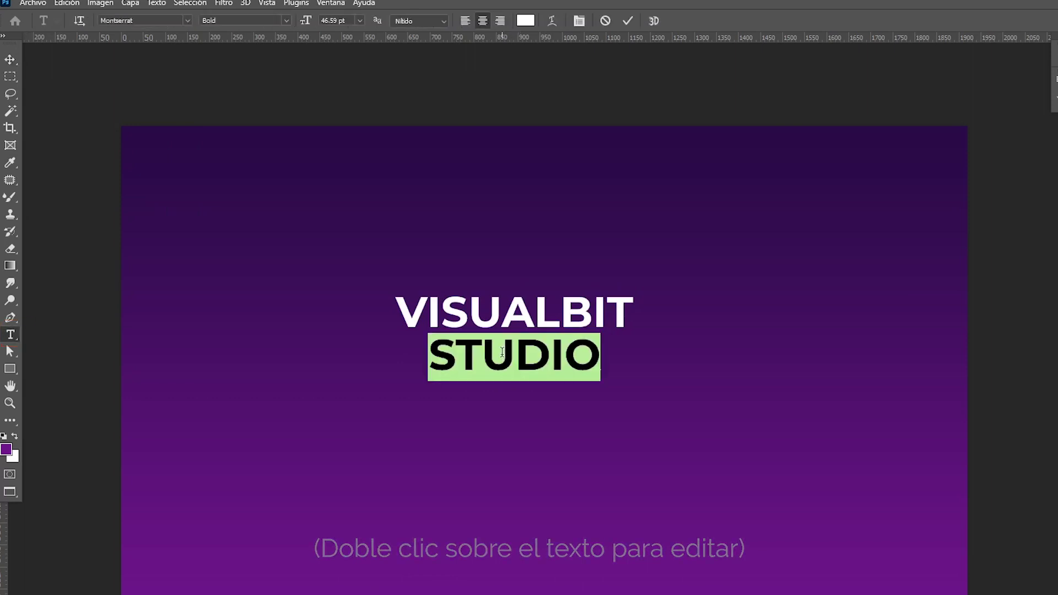
left_click(1000, 365)
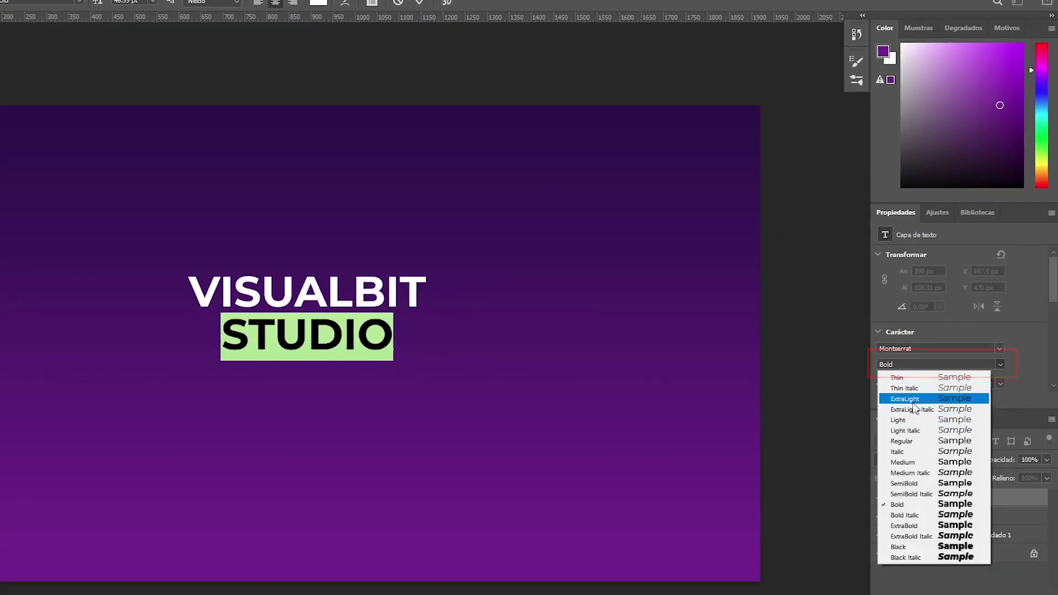
Set STUDIO to Montserrat ExtraLight with 200 tracking and commit the edit
left_click(914, 400)
scroll(988, 391, "down", 1)
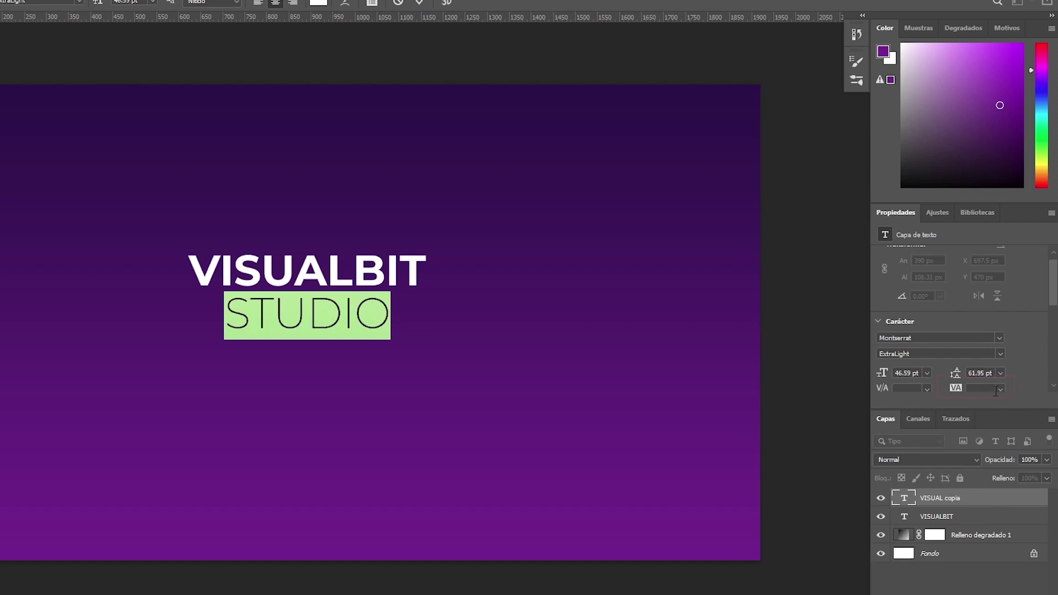
left_click(1000, 388)
left_click(981, 544)
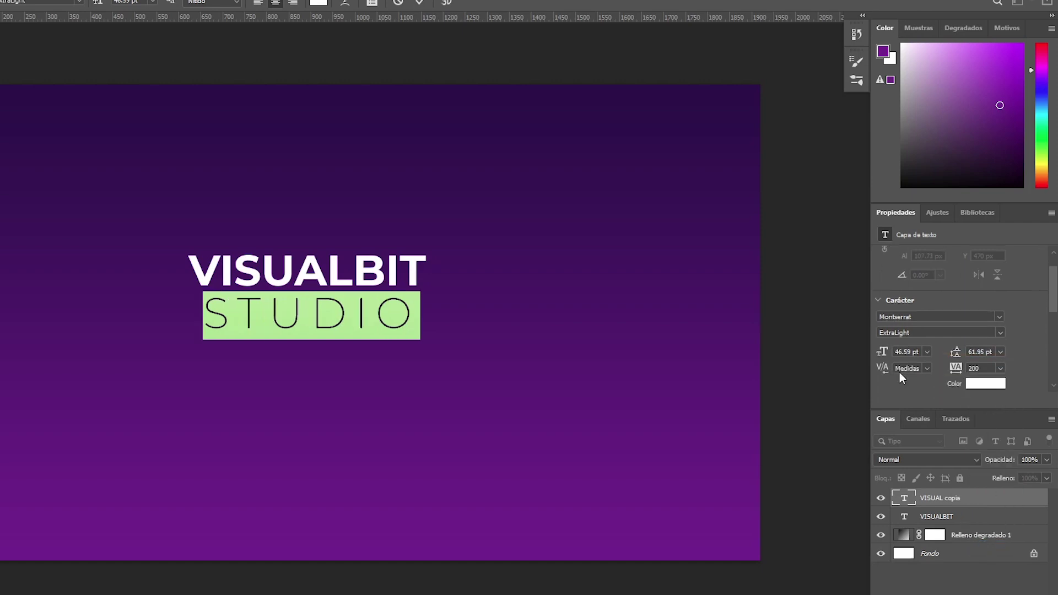
key("ctrl+Return")
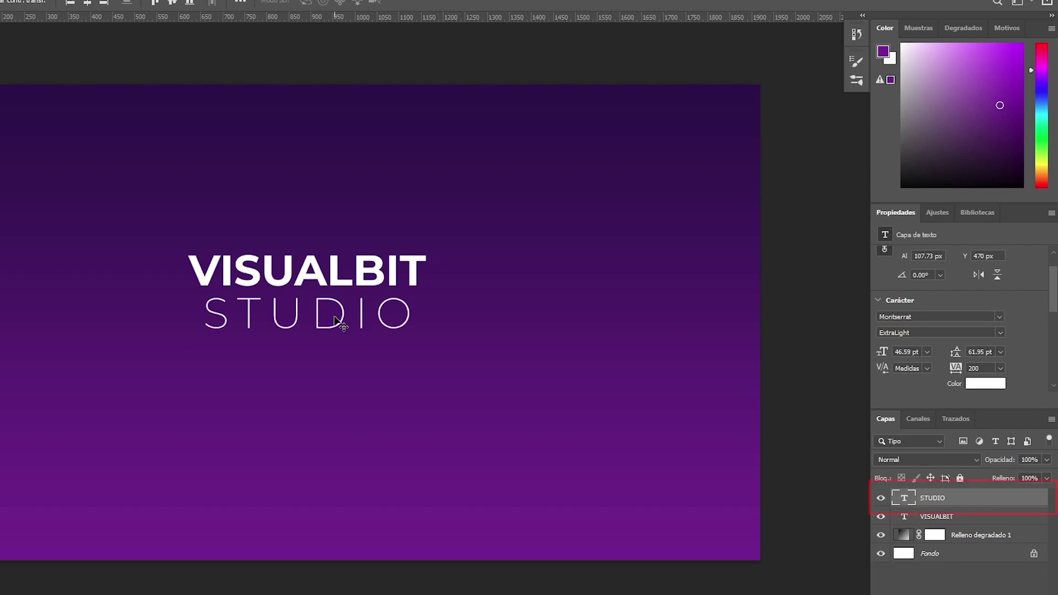
Scale STUDIO to about 53.44 pt so it matches VISUALBIT's width, aligned beneath it
key("ctrl+t")
left_click_drag(421, 339, 439, 356)
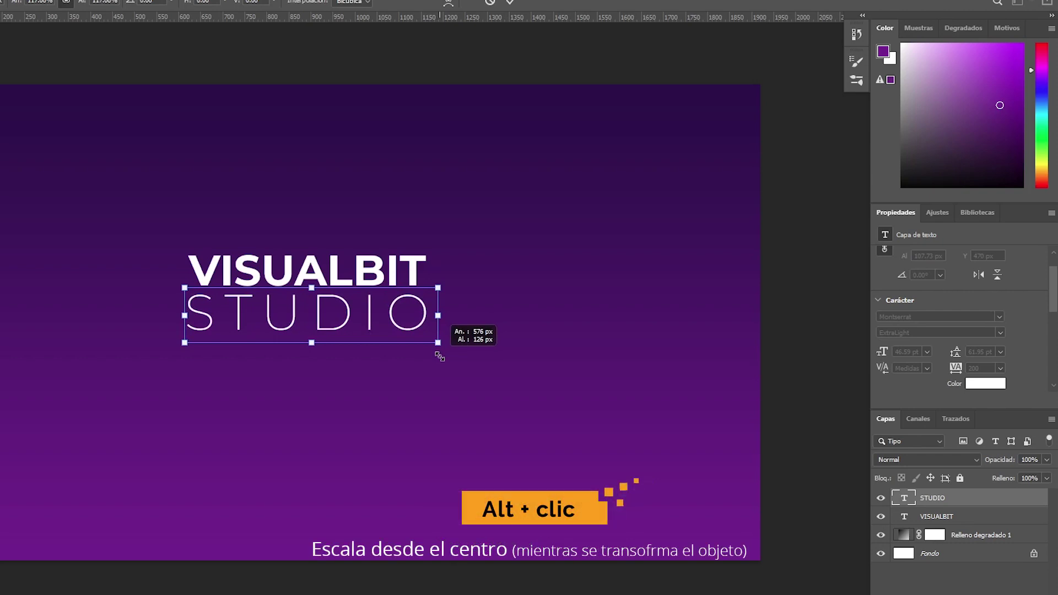
left_click_drag(439, 356, 441, 356)
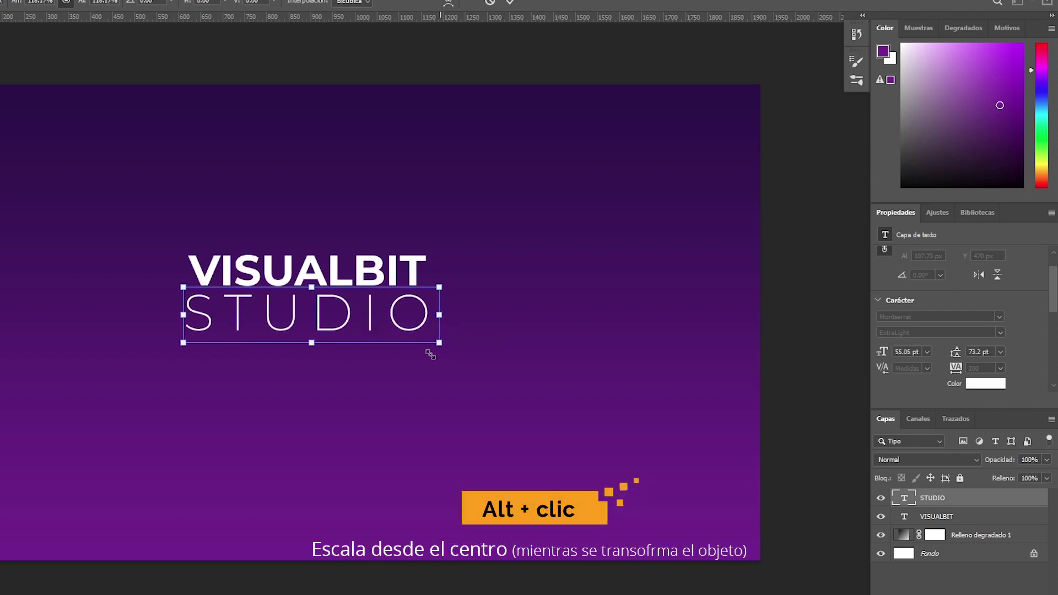
left_click_drag(392, 330, 394, 330)
key("Up")
key("Up")
key("Up")
key("Up")
key("Up")
key("Up")
key("Up")
key("Up")
key("Up")
key("Return")
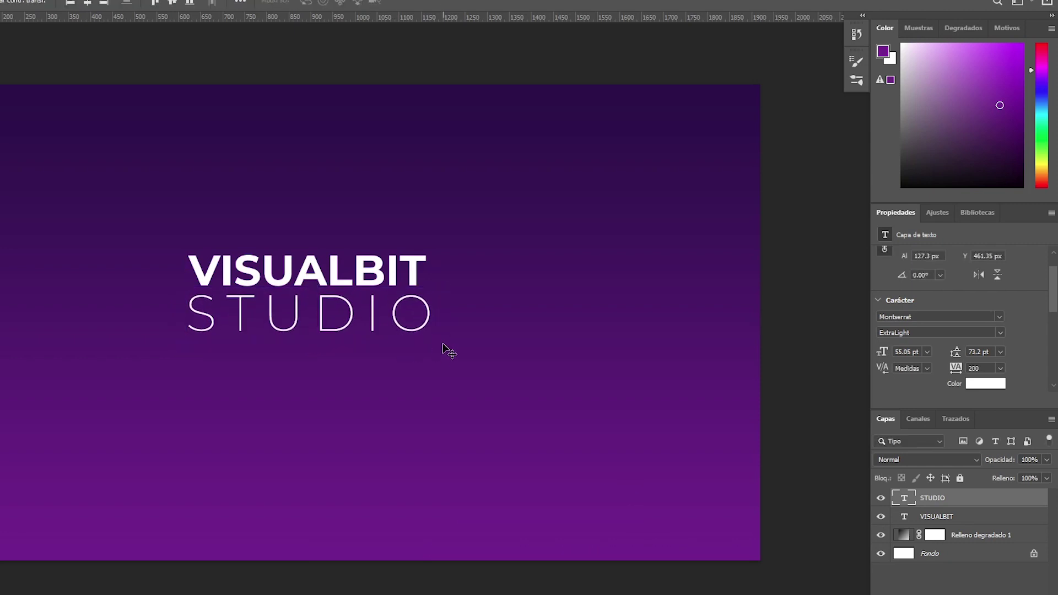
key("ctrl+t")
left_click_drag(436, 349, 430, 345)
key("Return")
key("Down")
key("Down")
key("Down")
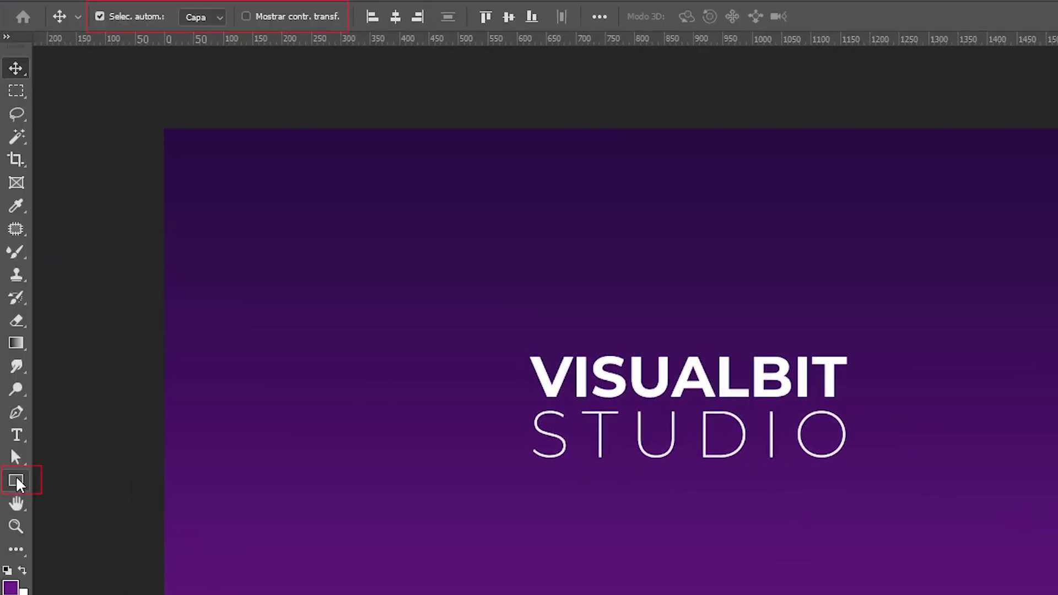
Draw a no-fill rectangle with a 5 px white stroke, 635 × 248 px, around VISUALBIT STUDIO
right_click(16, 477)
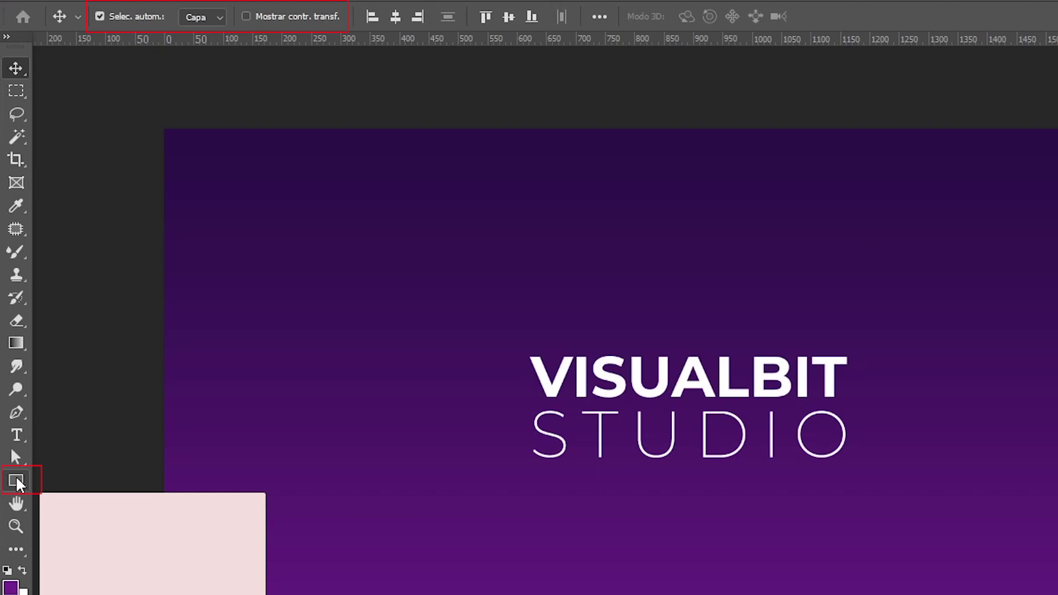
left_click(17, 480)
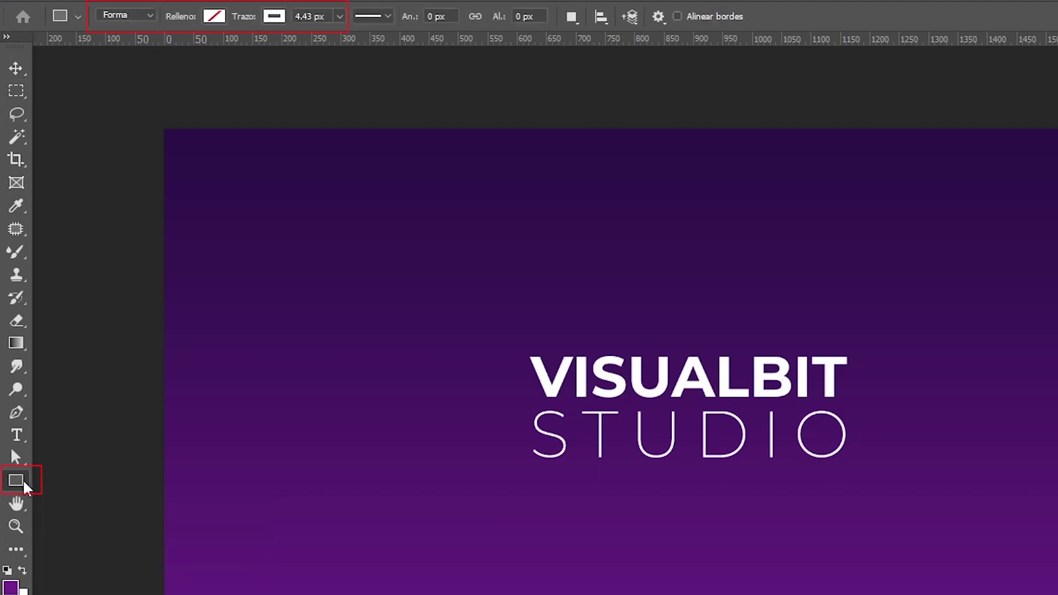
left_click(118, 16)
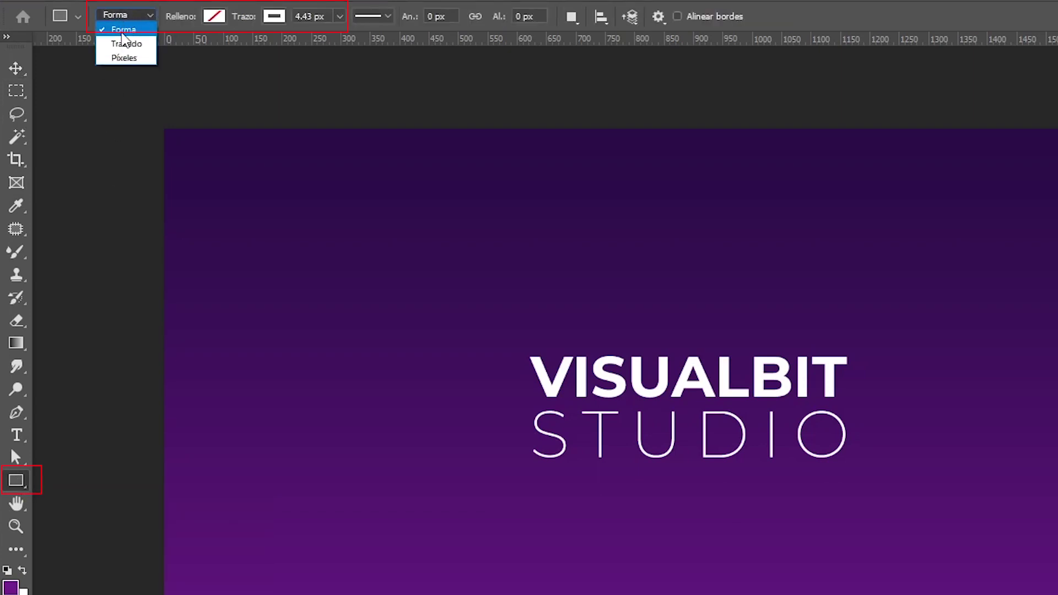
left_click(124, 29)
left_click(214, 19)
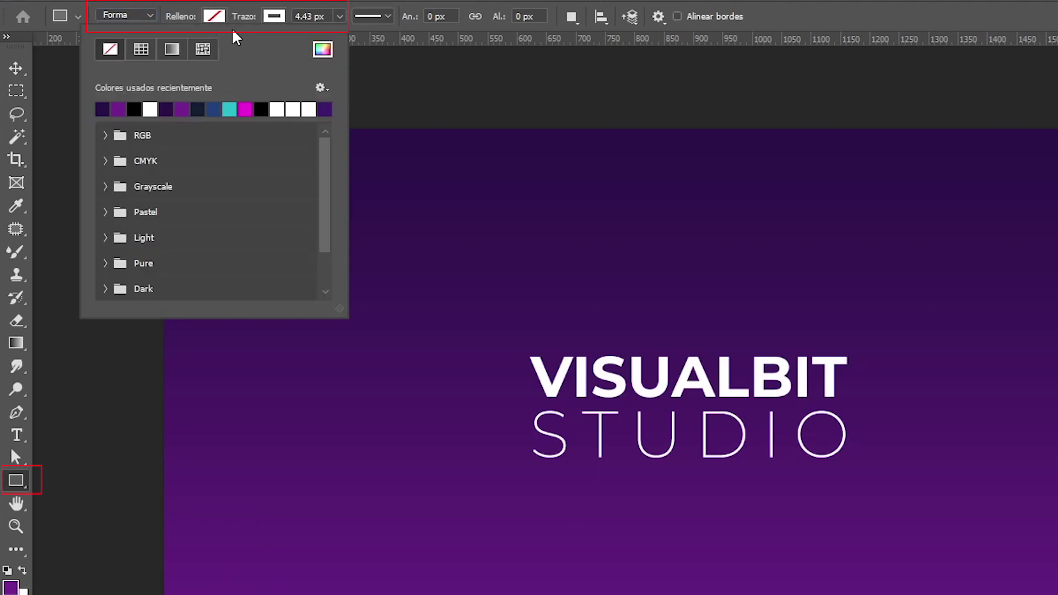
left_click(231, 22)
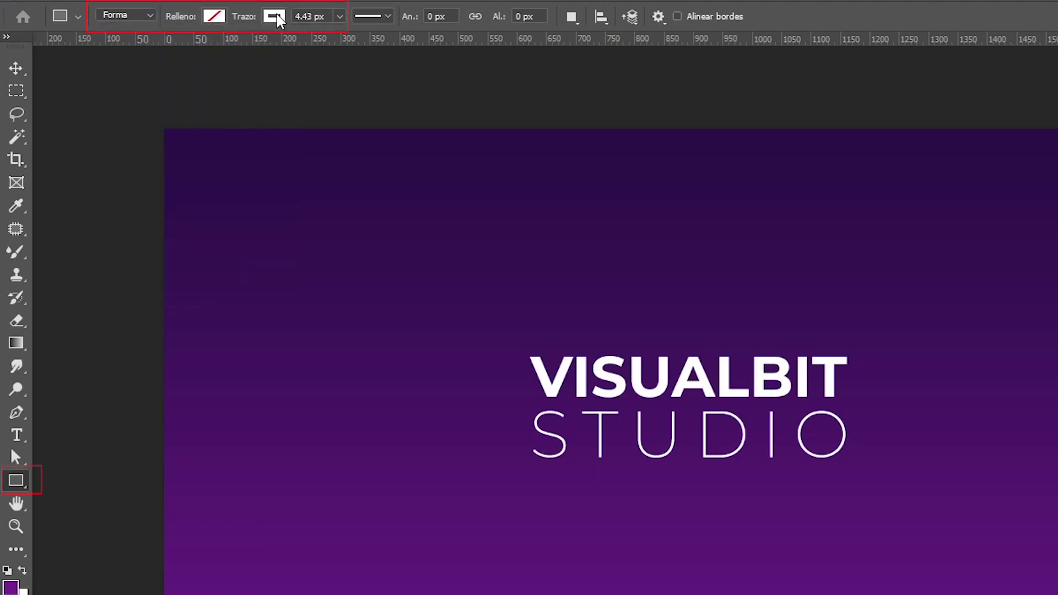
left_click(276, 17)
left_click(210, 110)
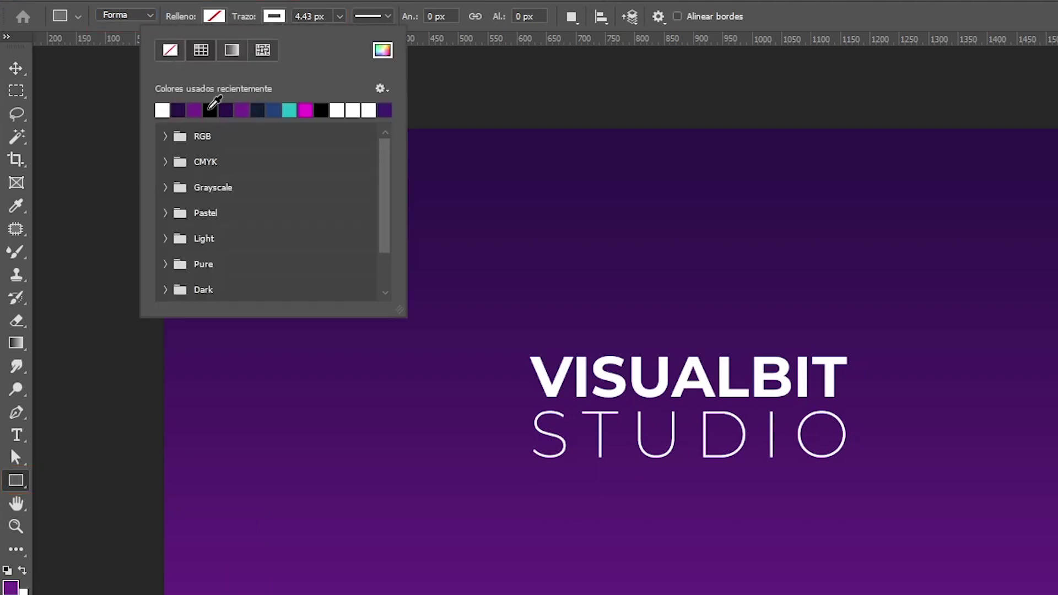
left_click(312, 18)
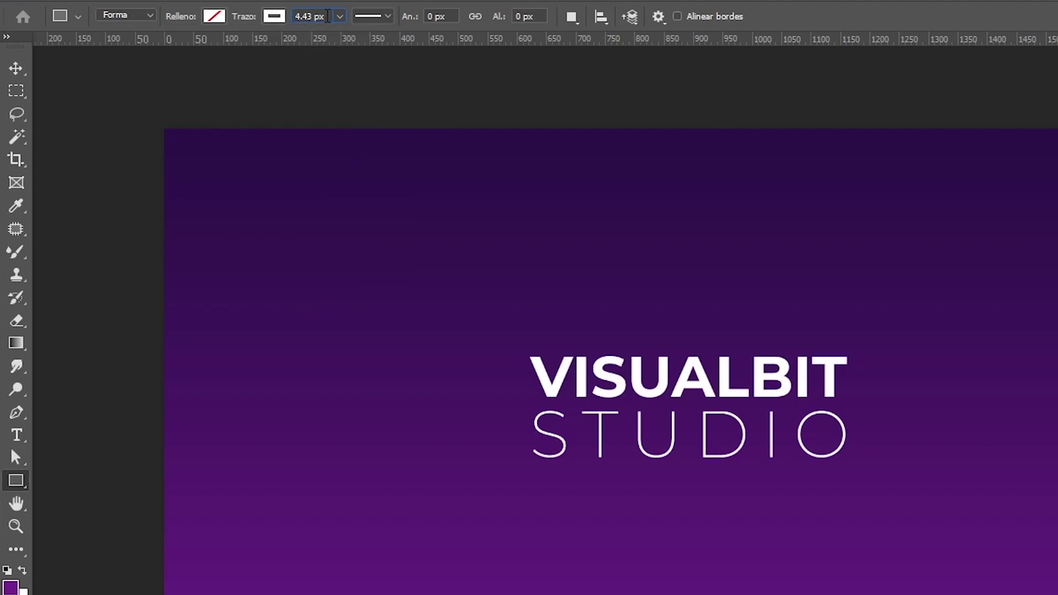
double_click(312, 15)
type("5")
left_click_drag(506, 334, 877, 479)
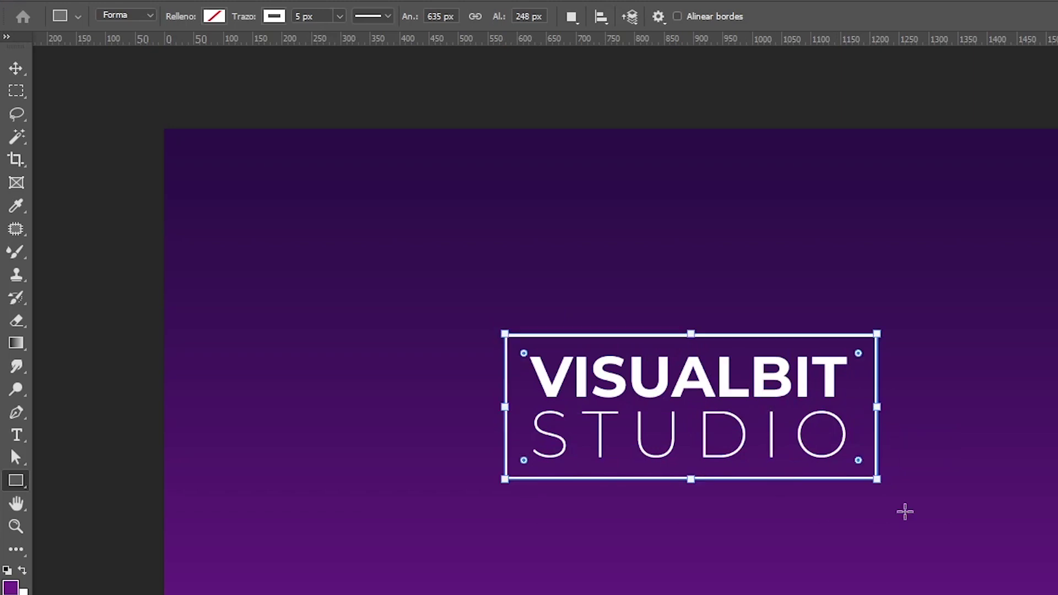
Select the STUDIO, VISUALBIT and Rectángulo 1 layers together with the Move tool
left_click(17, 69)
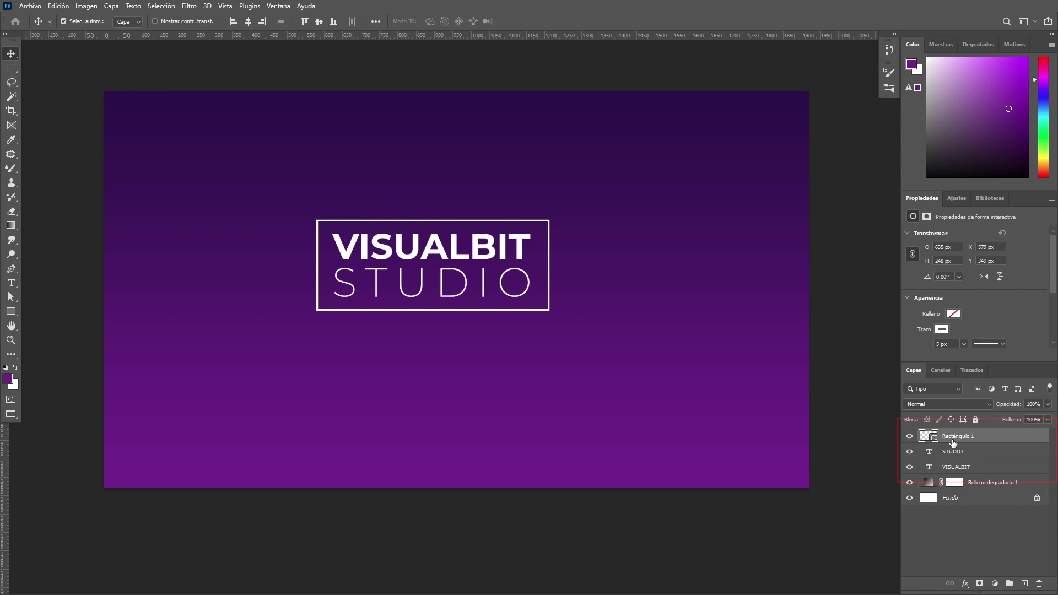
left_click(985, 457, "ctrl")
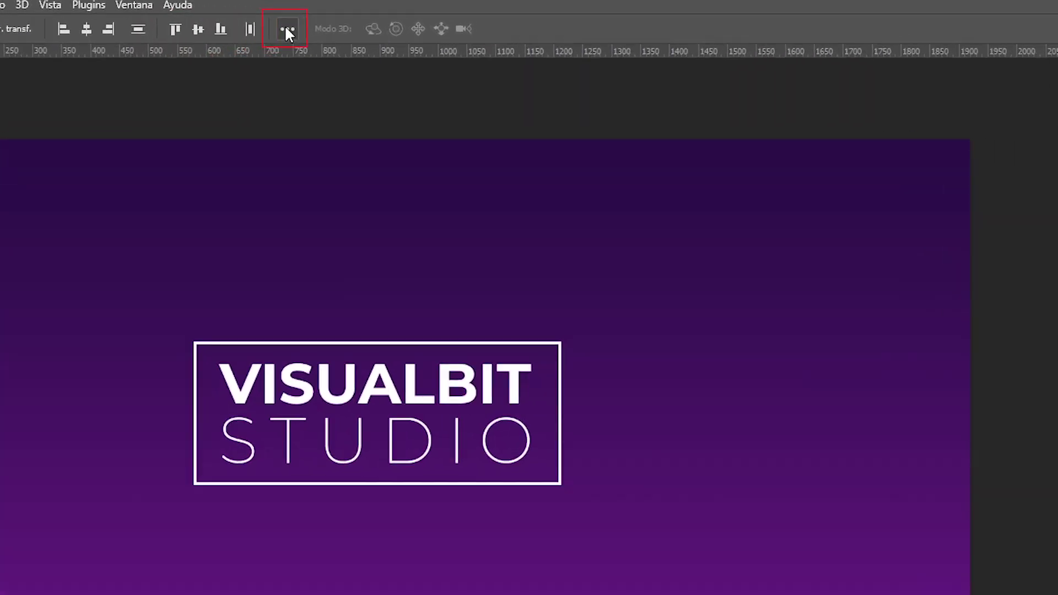
left_click(289, 29)
left_click(288, 27)
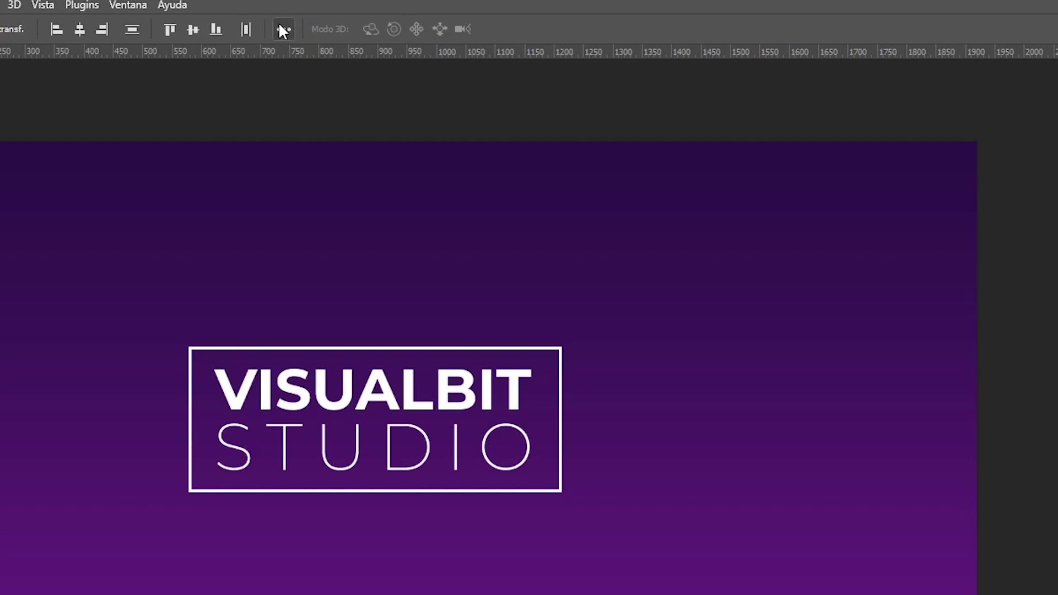
left_click_drag(366, 398, 384, 434)
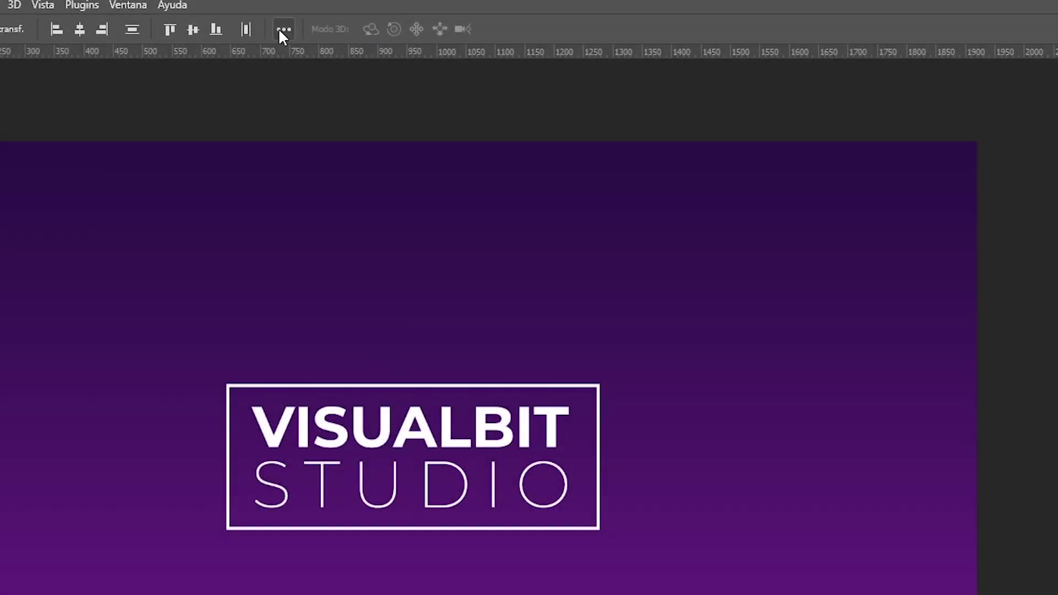
Align the logo's horizontal centre to the canvas and nudge it up to X 643, Y 397 px
left_click(282, 29)
left_click(315, 185)
left_click(326, 219)
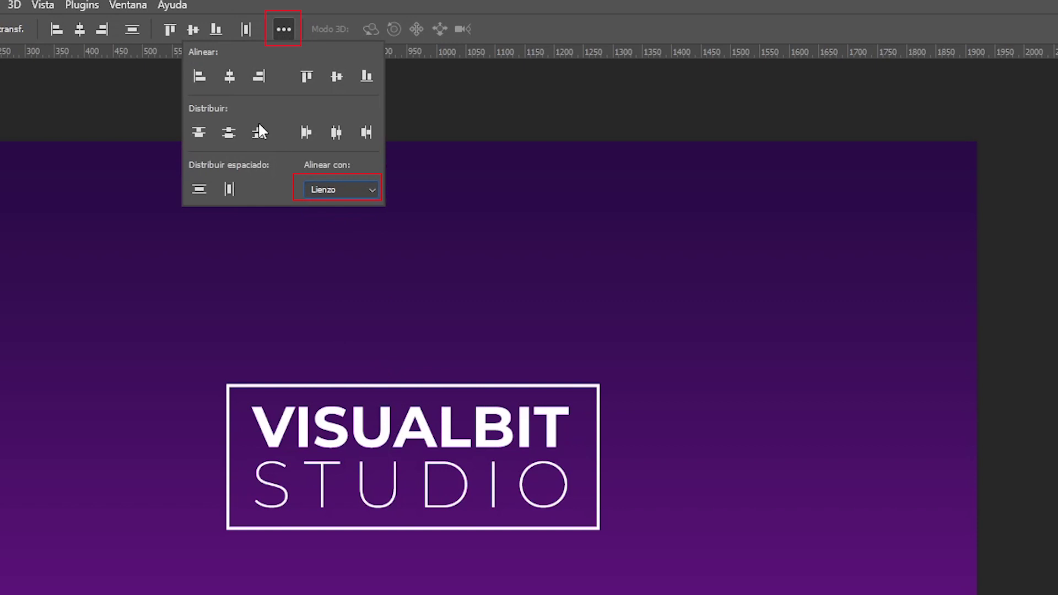
left_click(230, 77)
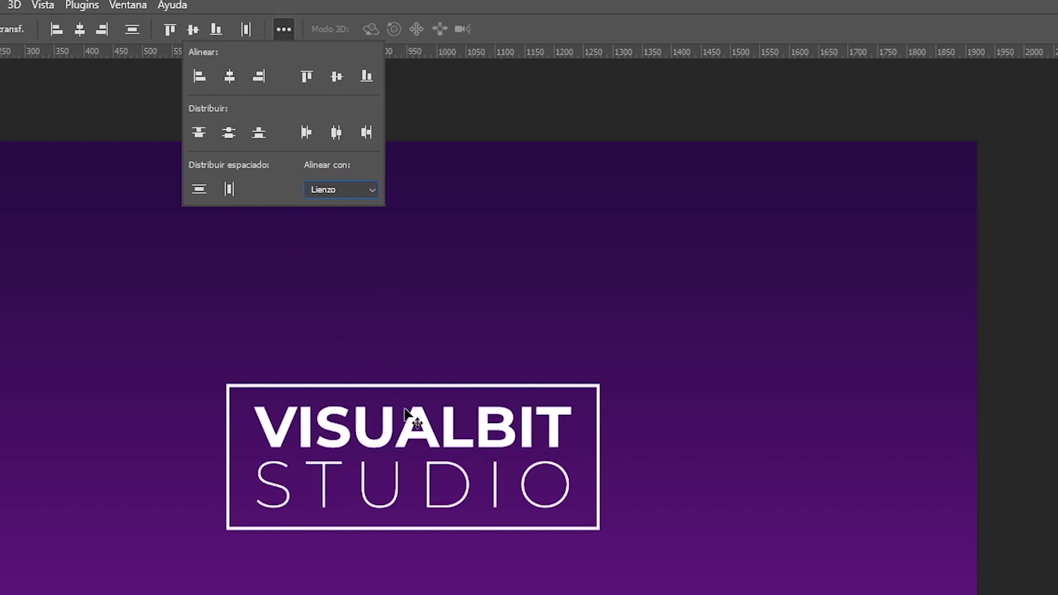
left_click_drag(436, 448, 432, 440)
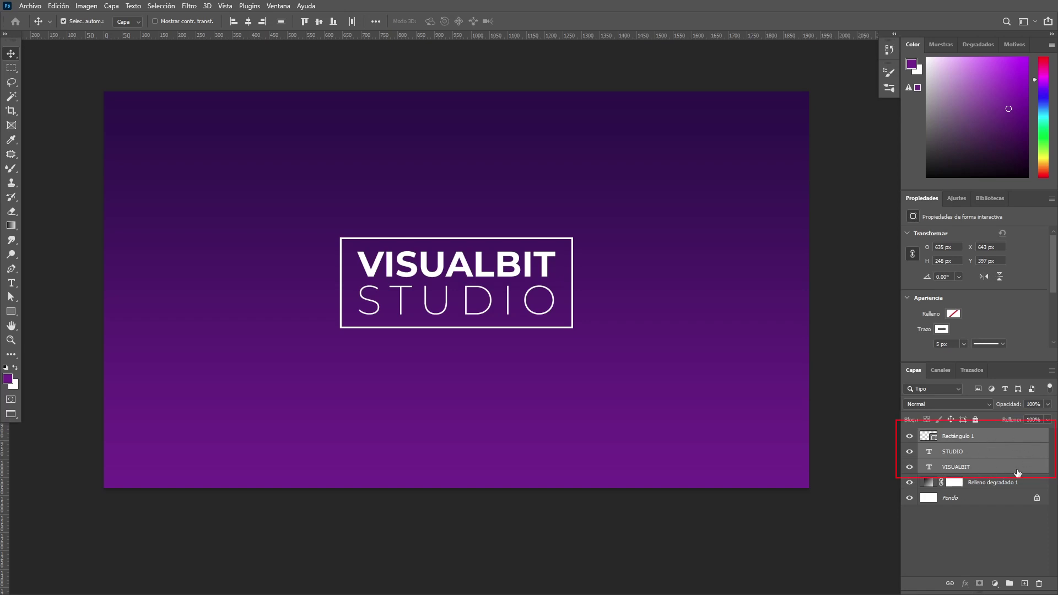
Group the rectangle and both text layers into a group named TEXTOS and check its visibility
right_click(998, 444)
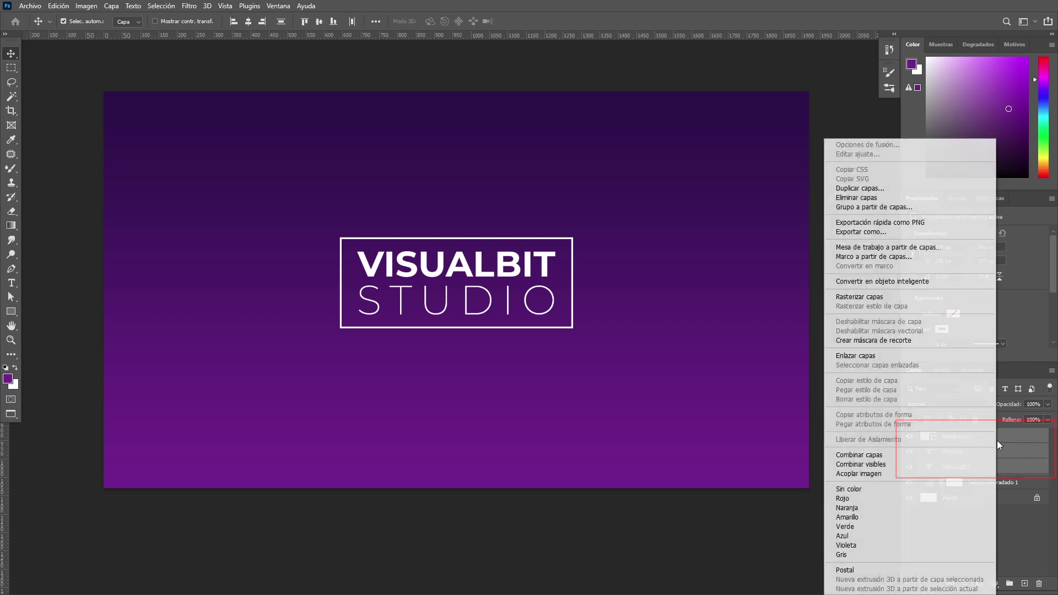
left_click(904, 210)
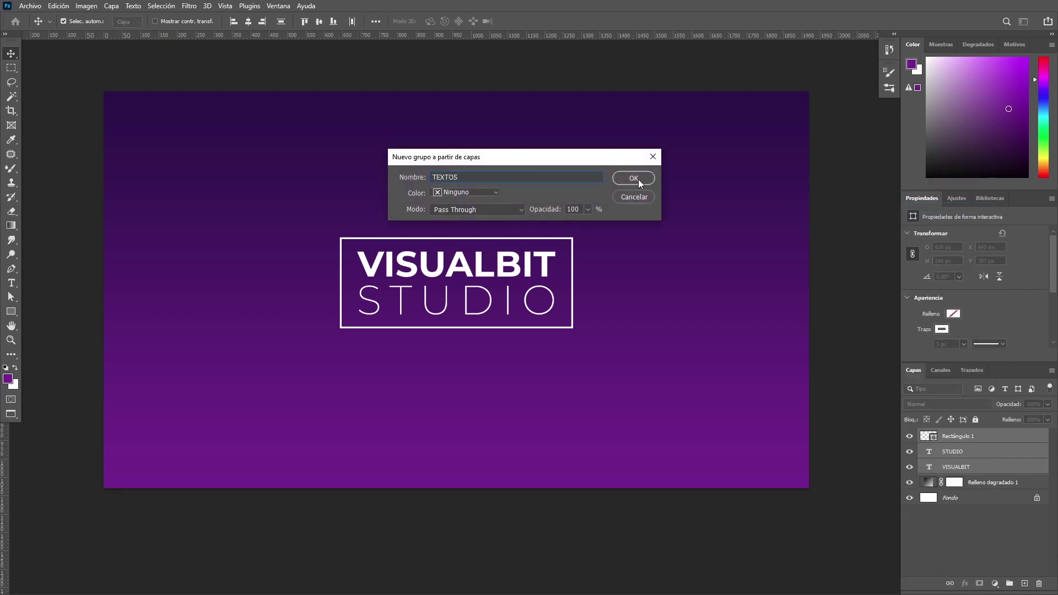
left_click(634, 179)
left_click(909, 437)
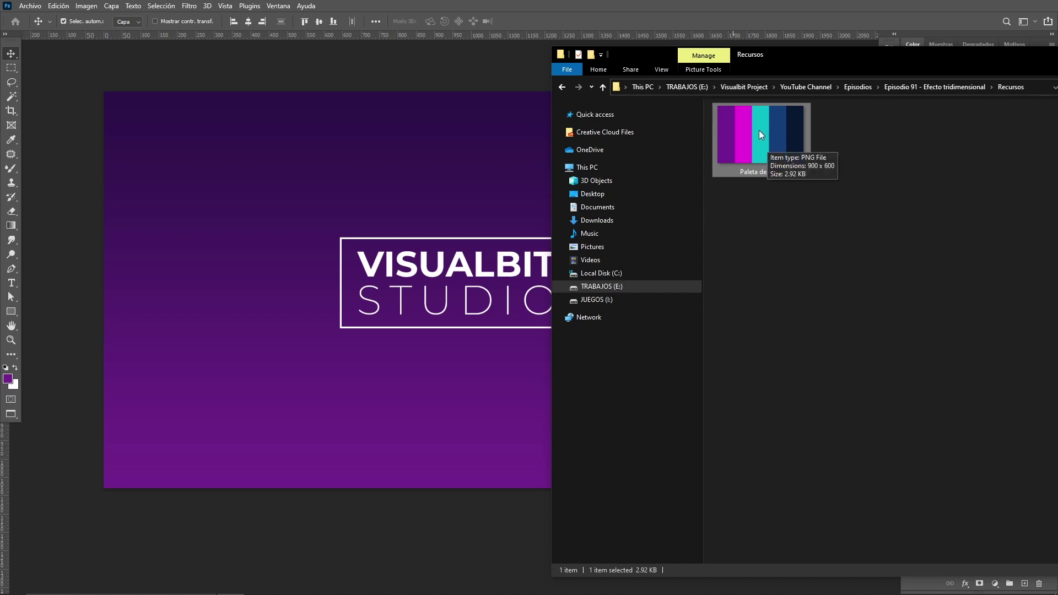
Place Paleta de color.png as a 407 × 272 px smart object in the top-left corner
left_click_drag(761, 129, 422, 199)
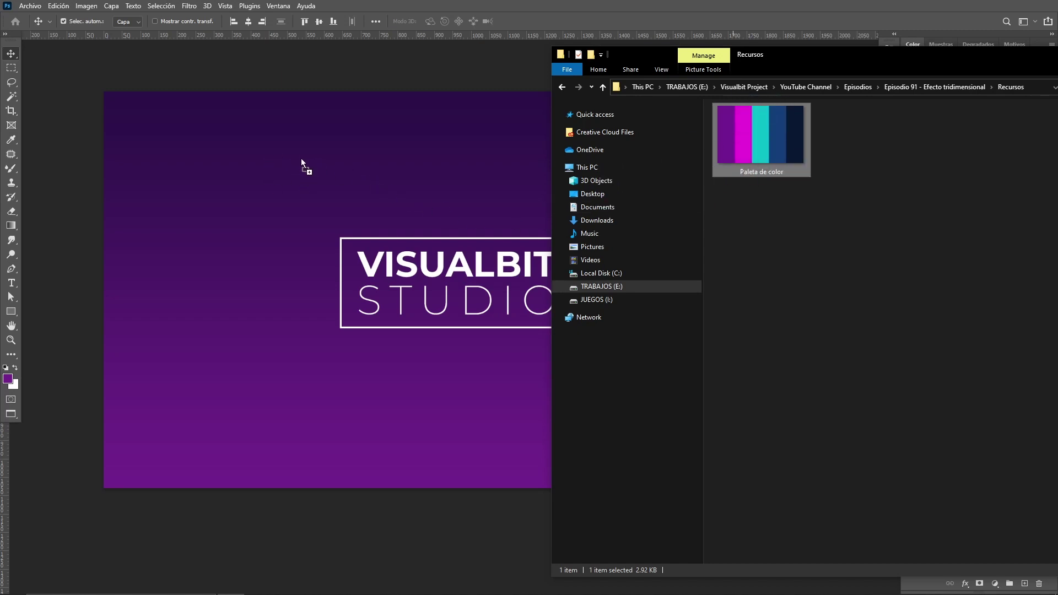
left_click_drag(193, 156, 194, 157)
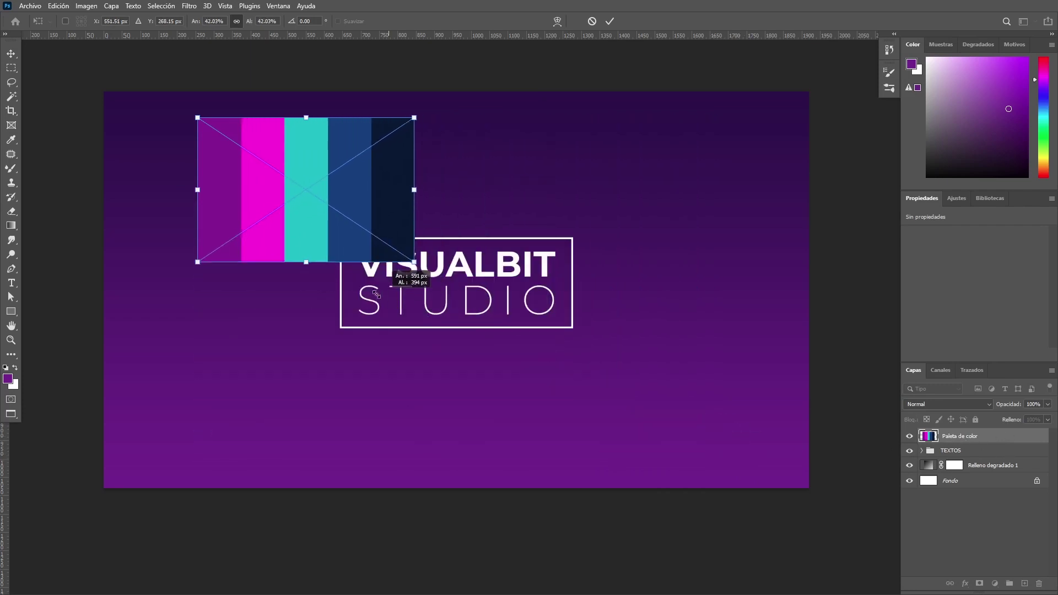
left_click_drag(711, 463, 347, 230)
left_click_drag(279, 168, 212, 158)
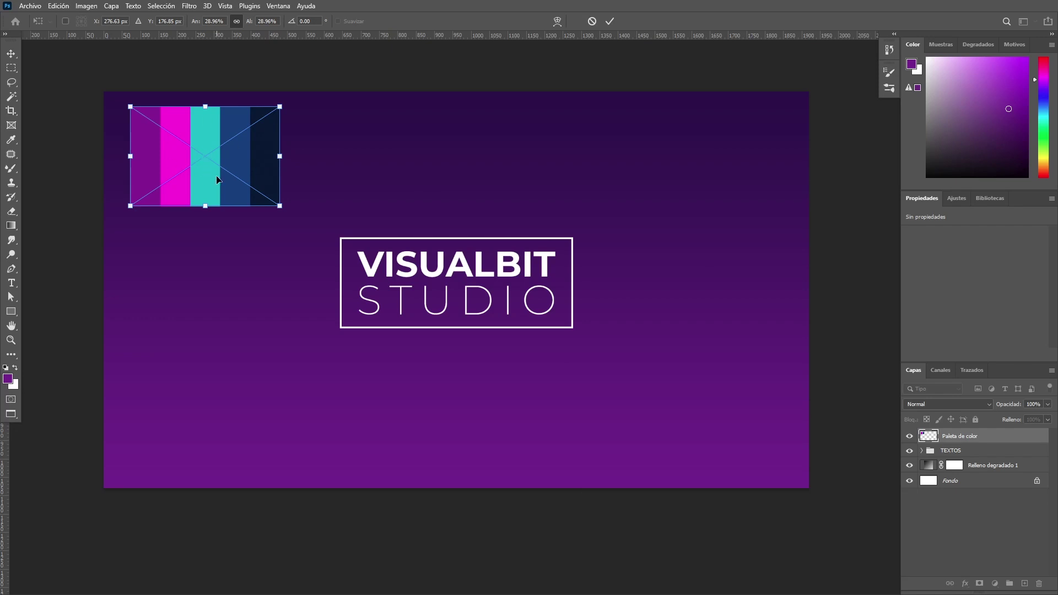
key("Return")
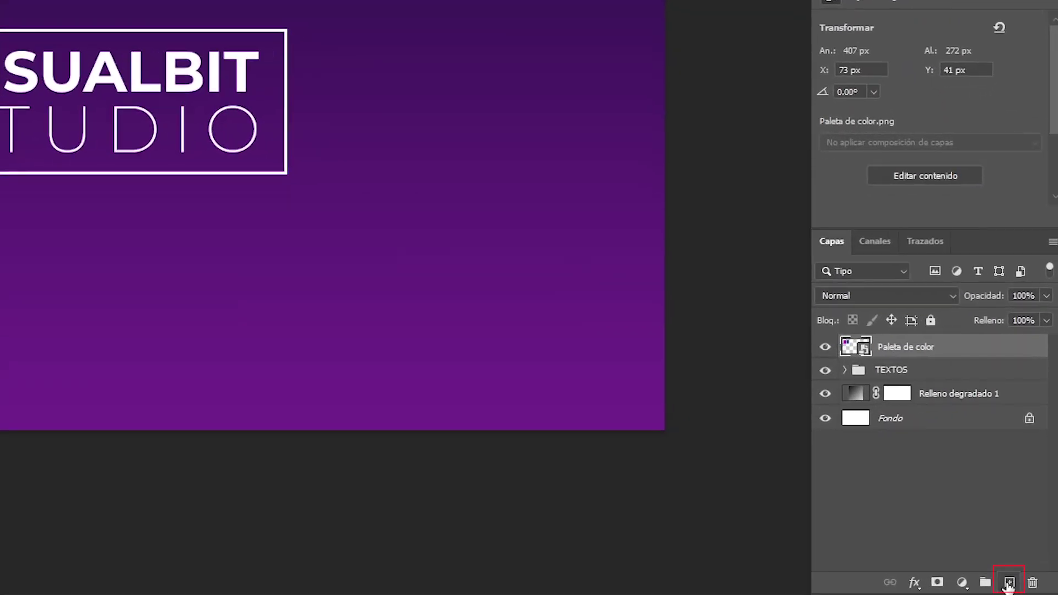
Add empty layer Capa 1, hide TEXTOS, delete the Fondo layer and make Capa 1 active
left_click(1009, 583)
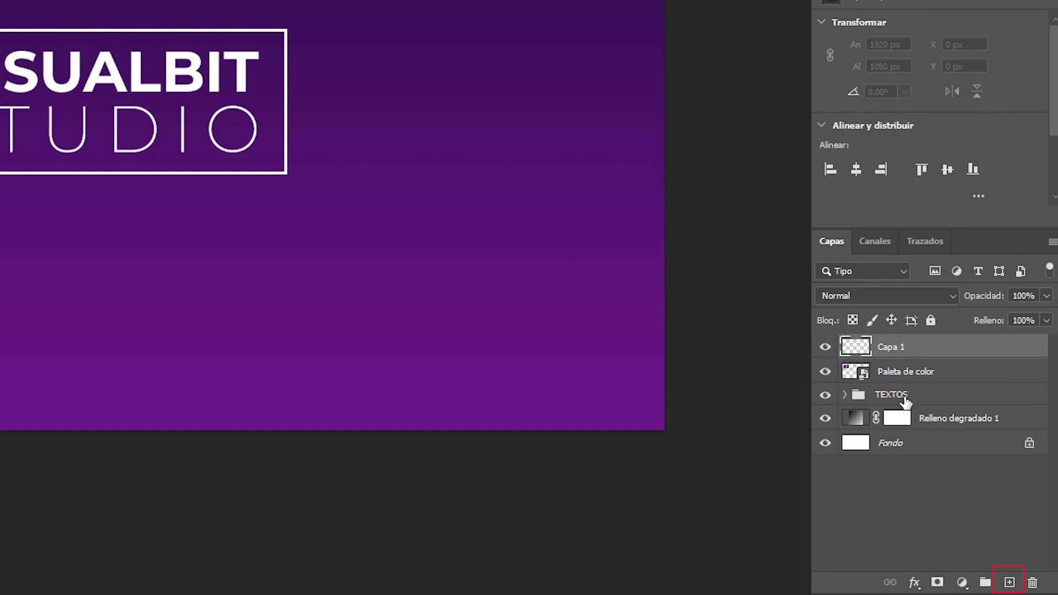
left_click(826, 396)
left_click(825, 443)
left_click_drag(913, 449, 1032, 583)
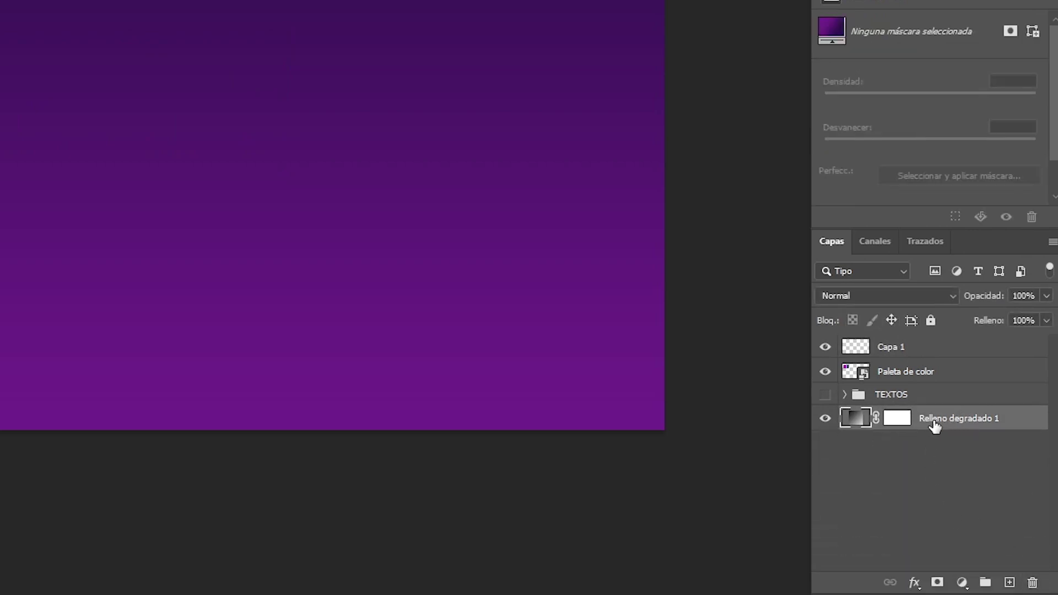
left_click(945, 371)
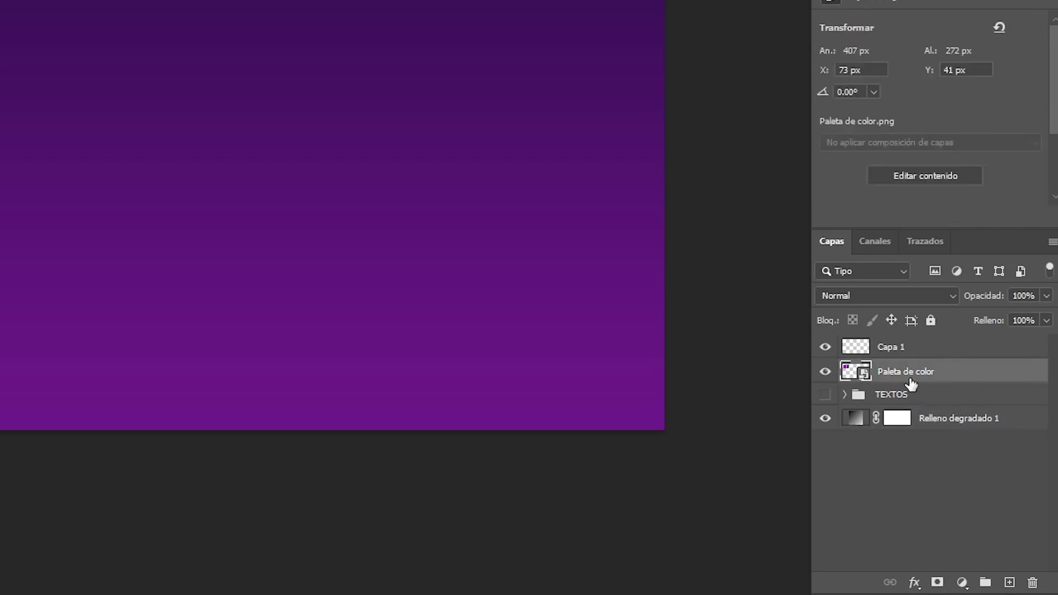
left_click(907, 353)
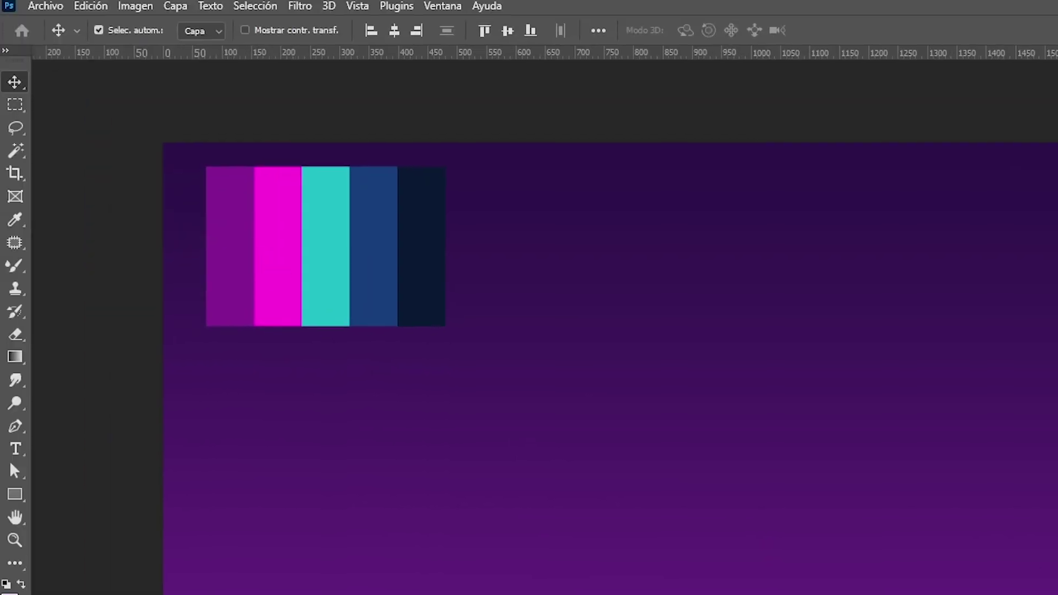
left_click(11, 266)
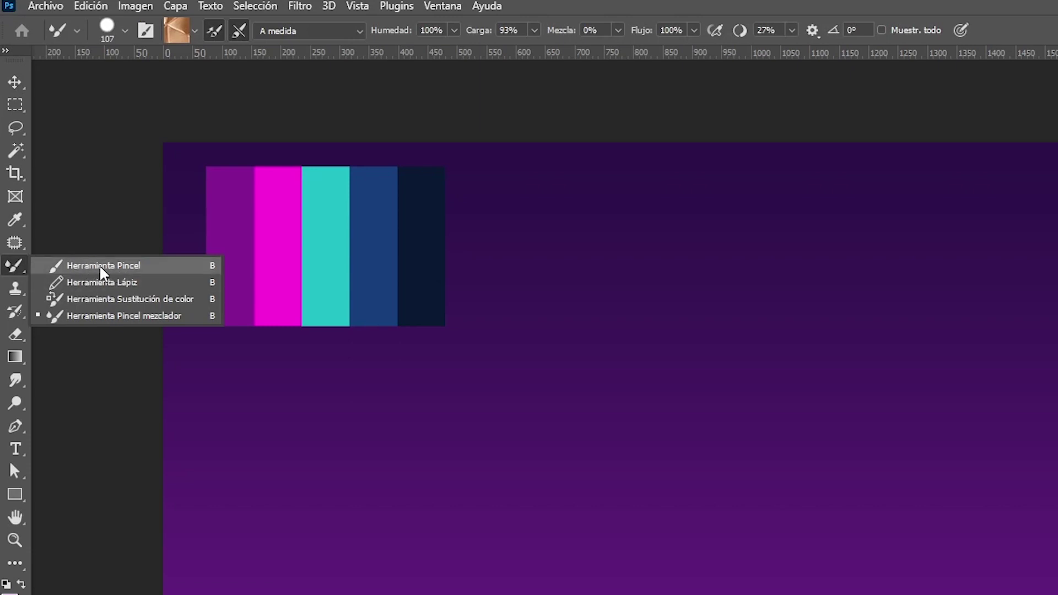
Choose the soft Circular difuso brush from the Pinceles generales folder
left_click(102, 268)
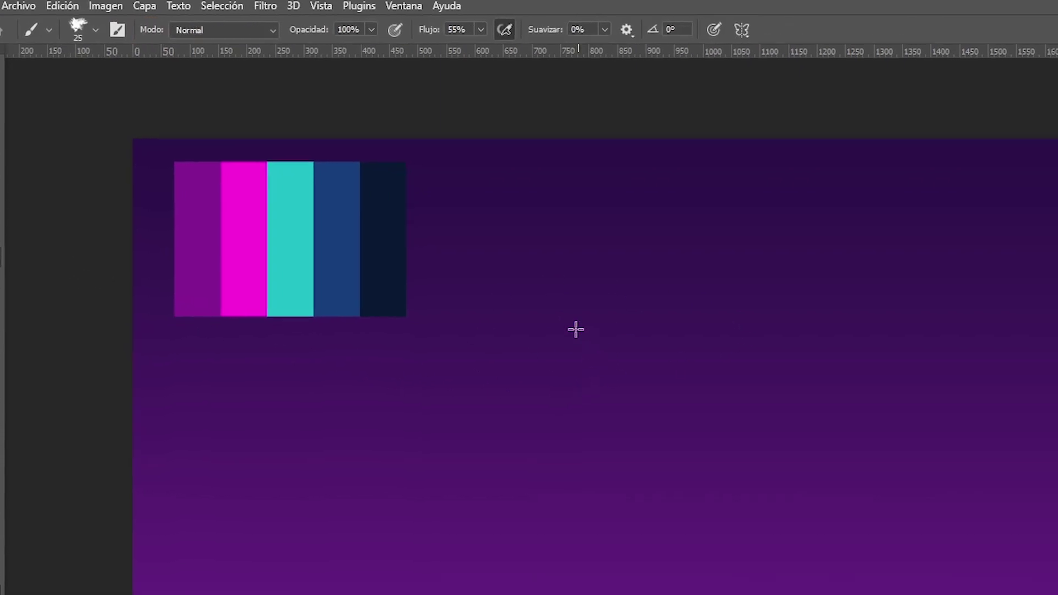
right_click(633, 325)
left_click_drag(541, 325, 577, 326)
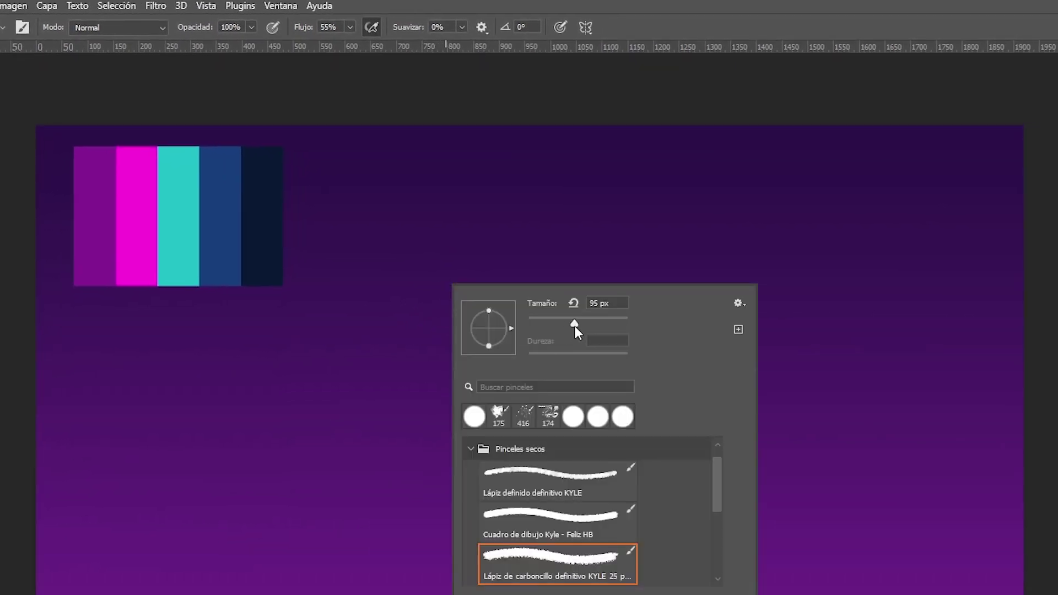
left_click(474, 449)
left_click(471, 448)
left_click(538, 479)
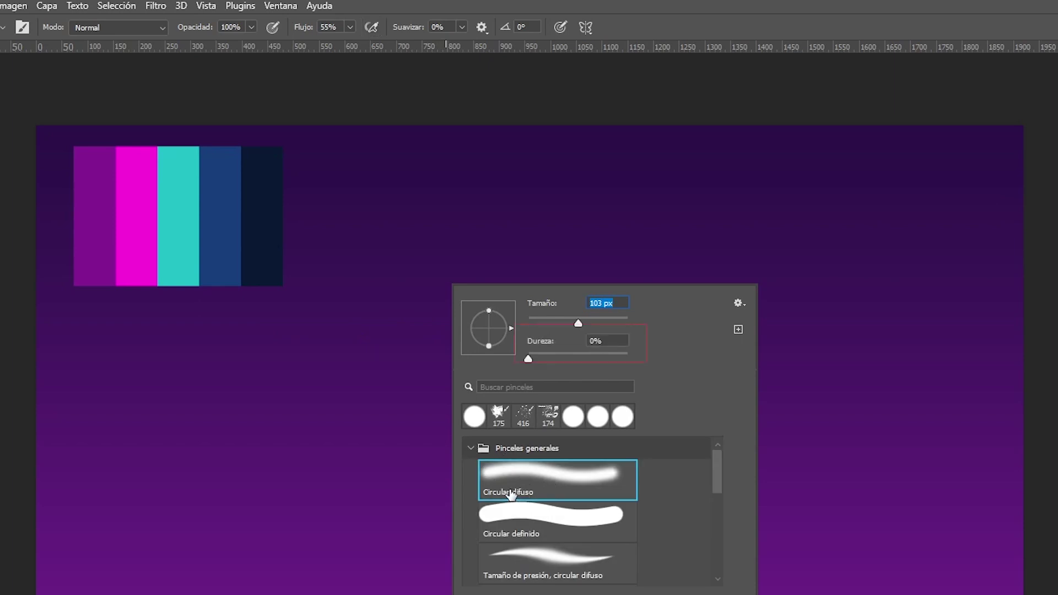
Set brush hardness to 0%, size it to about 330 px, and sample the palette's purple
key("Tab")
key("Caps_Lock")
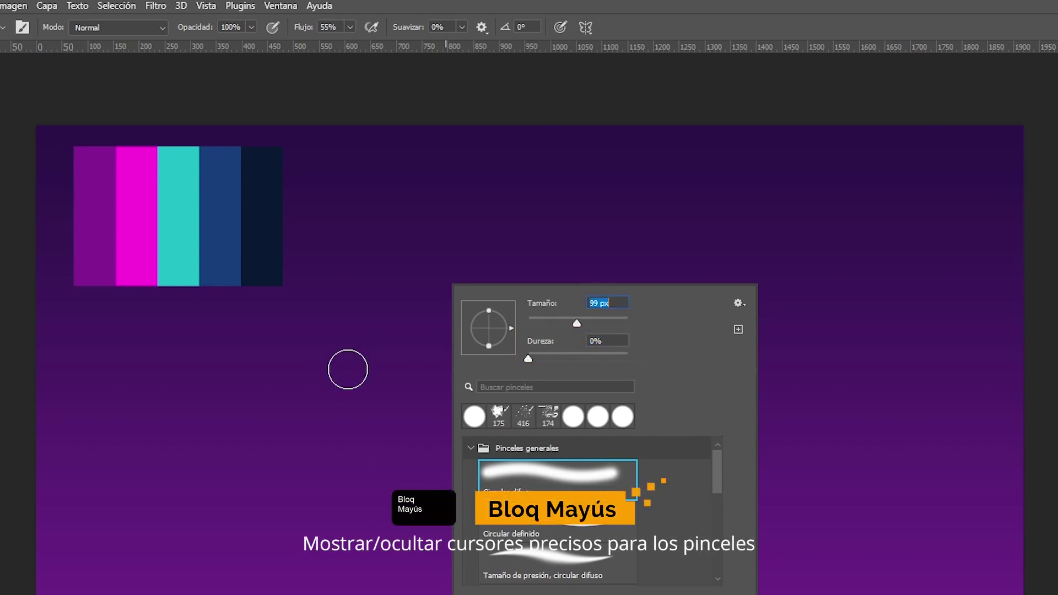
key("Caps_Lock")
key("Caps_Lock")
key("Caps_Lock")
left_click_drag(577, 324, 600, 323)
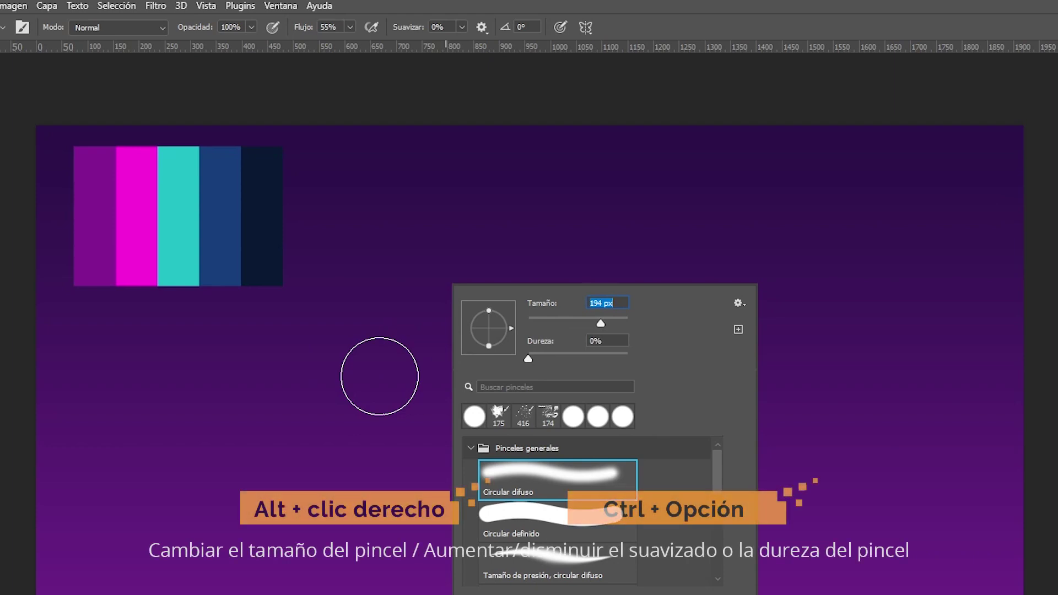
left_click_drag(355, 380, 425, 390)
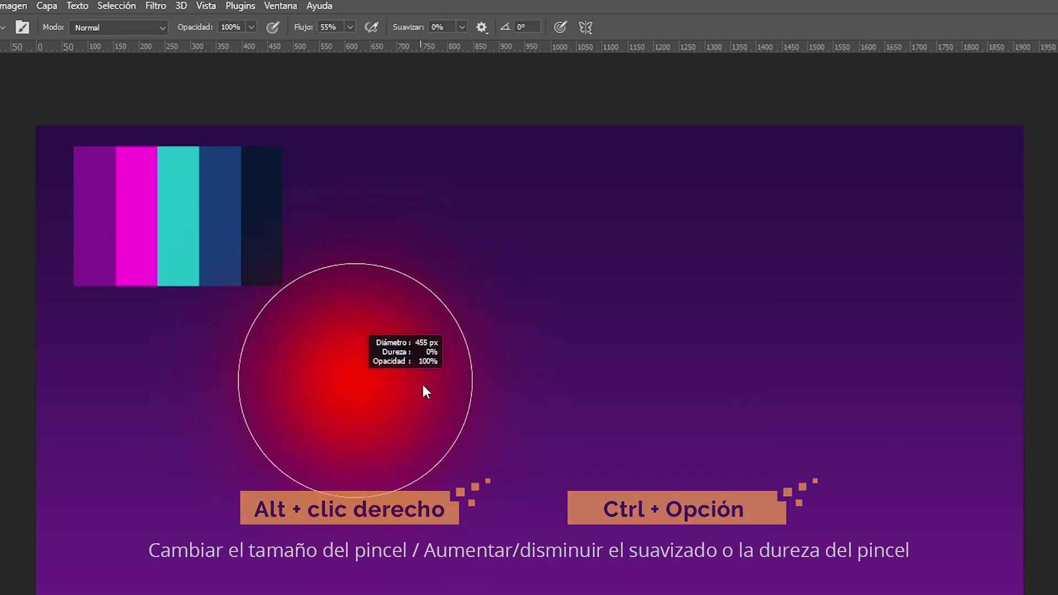
left_click_drag(424, 385, 389, 386)
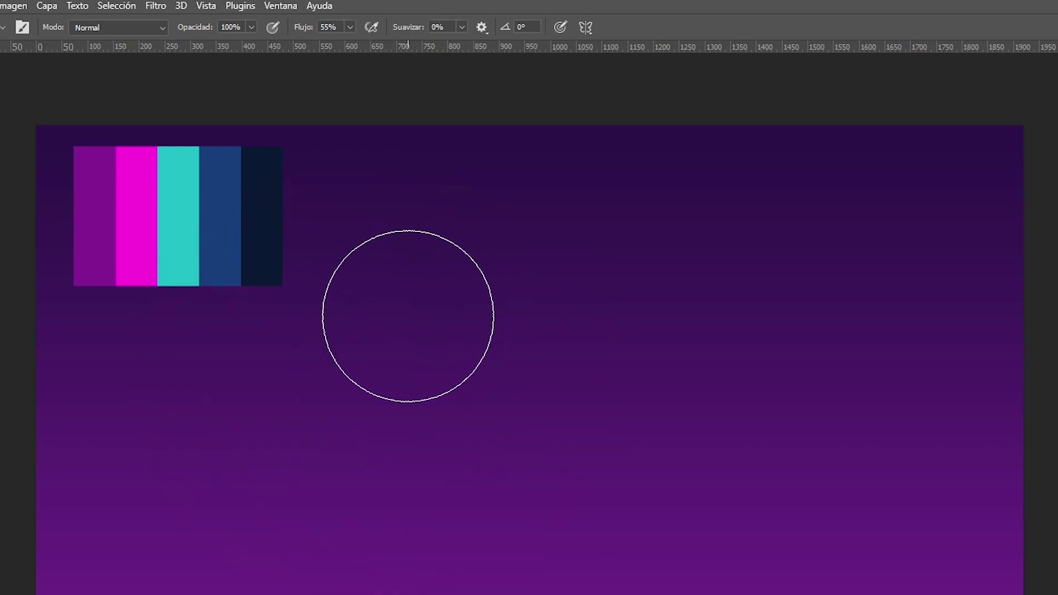
key("alt")
left_click(98, 204, "alt")
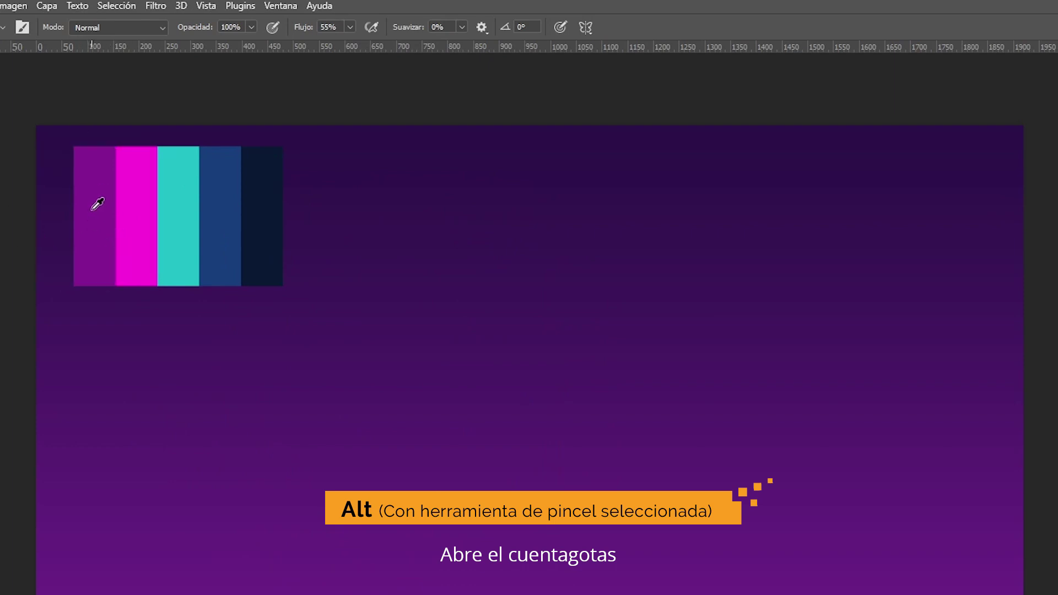
Paint soft purple, magenta and teal blobs on Capa 1 using palette colours
mouse_move(371, 287)
left_mouse_down()
mouse_move(132, 515)
mouse_move(369, 289)
mouse_move(316, 345)
left_mouse_up()
key("alt")
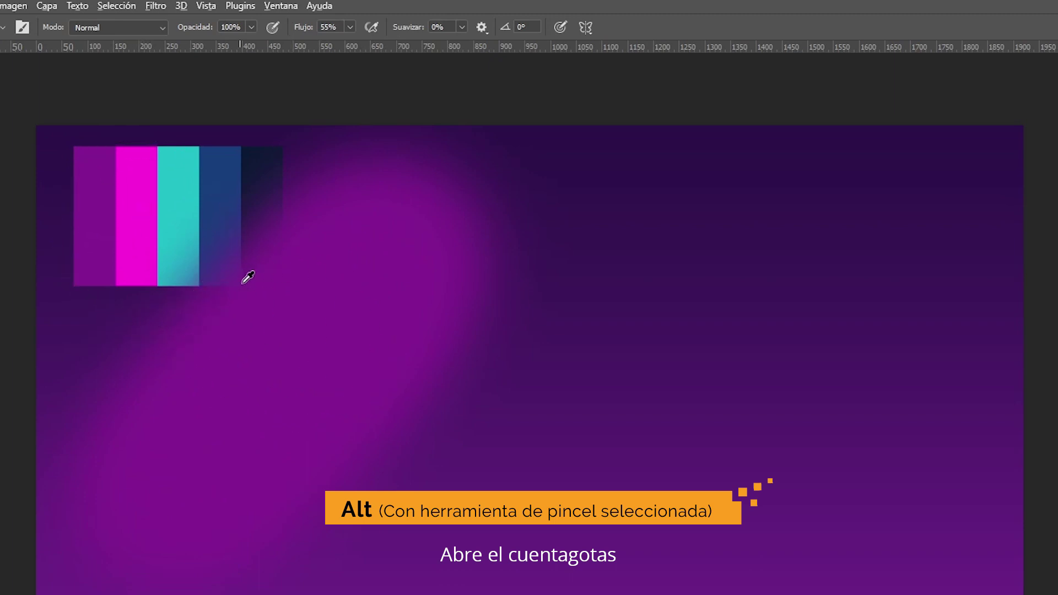
left_click(140, 203, "alt")
mouse_move(371, 472)
left_mouse_down()
mouse_move(374, 385)
mouse_move(314, 432)
mouse_move(445, 263)
mouse_move(354, 386)
mouse_move(366, 406)
left_mouse_up()
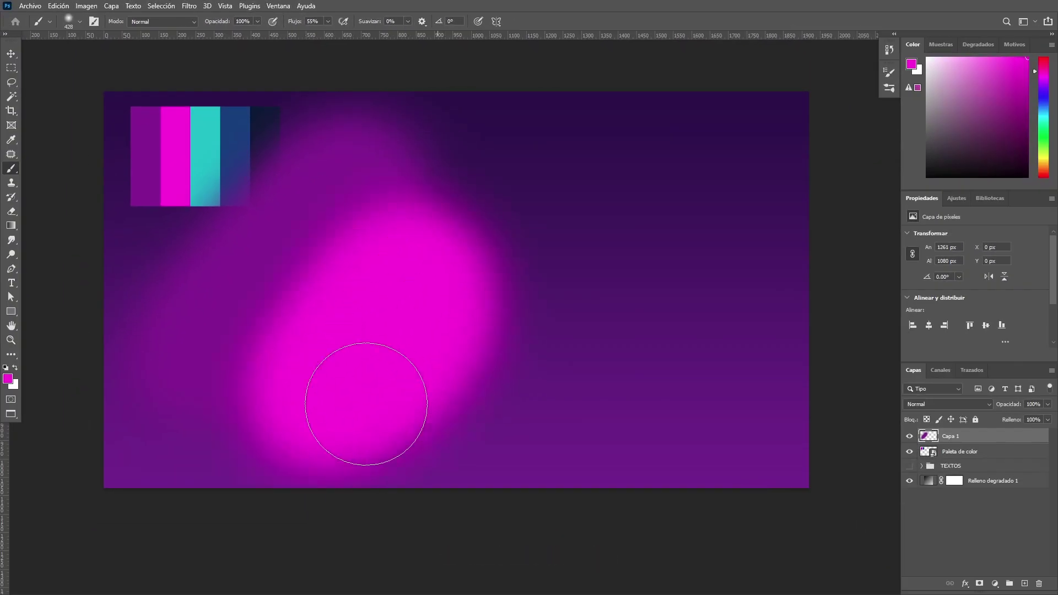
left_click(207, 109, "alt")
mouse_move(479, 326)
left_mouse_down()
mouse_move(432, 432)
mouse_move(540, 284)
mouse_move(485, 437)
mouse_move(567, 331)
left_mouse_up()
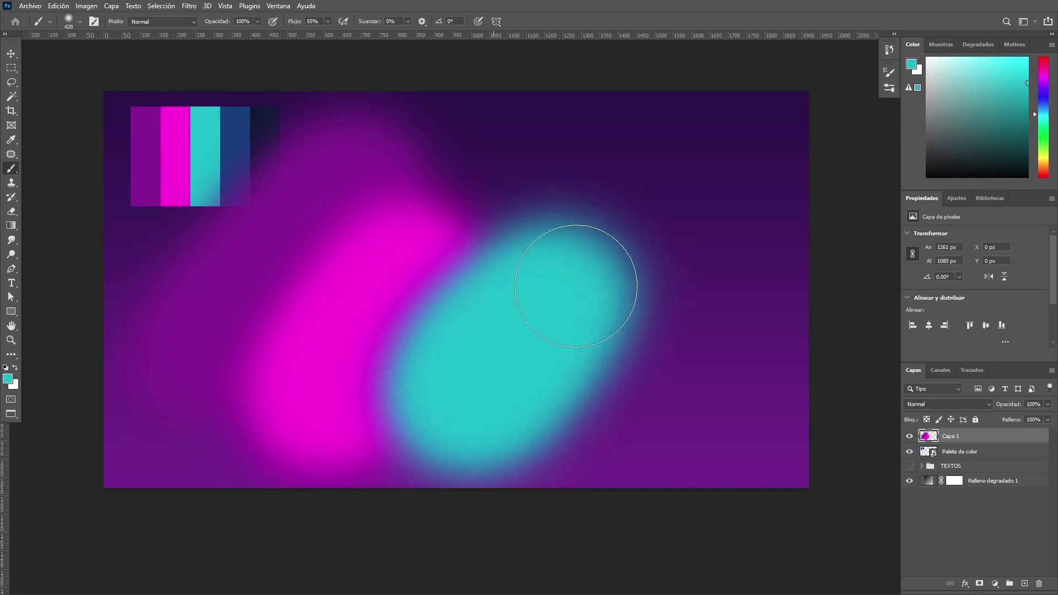
Paint dark blue, navy and blue blobs at right, lower right and upper centre
left_click(241, 108, "alt")
mouse_move(608, 294)
left_mouse_down()
mouse_move(579, 421)
mouse_move(692, 284)
mouse_move(590, 396)
left_mouse_up()
left_click(265, 118, "alt")
mouse_move(739, 394)
left_mouse_down()
mouse_move(699, 441)
mouse_move(728, 353)
left_mouse_up()
left_click(237, 113, "alt")
mouse_move(509, 166)
left_mouse_down()
mouse_move(491, 205)
mouse_move(494, 270)
mouse_move(413, 182)
mouse_move(458, 269)
mouse_move(560, 240)
mouse_move(600, 248)
left_mouse_up()
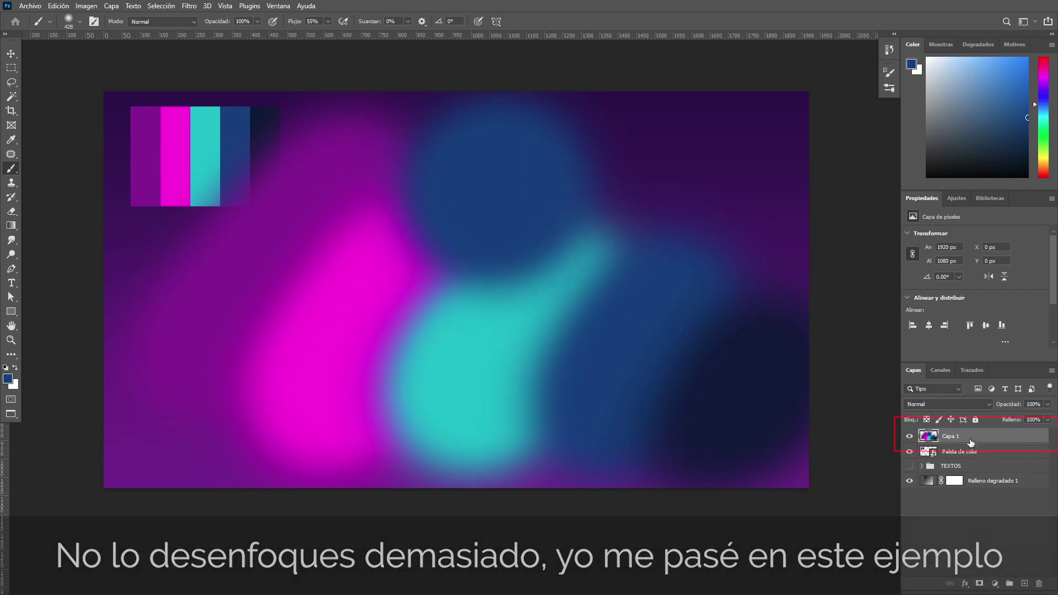
left_click(190, 6)
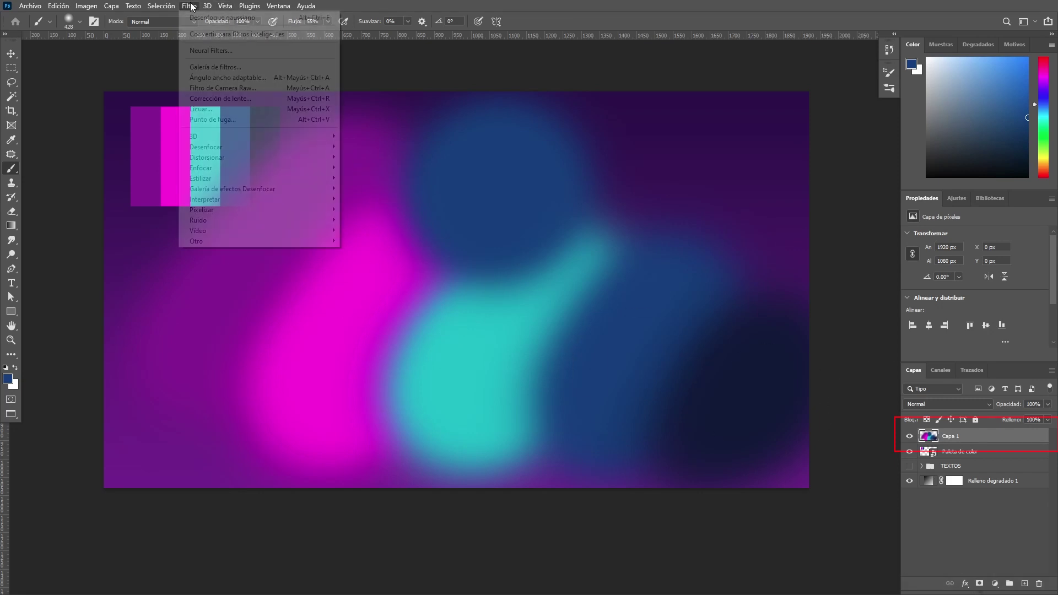
Apply a Gaussian blur with about 35 px radius to Capa 1's colour blobs
mouse_move(206, 146)
left_click(381, 220)
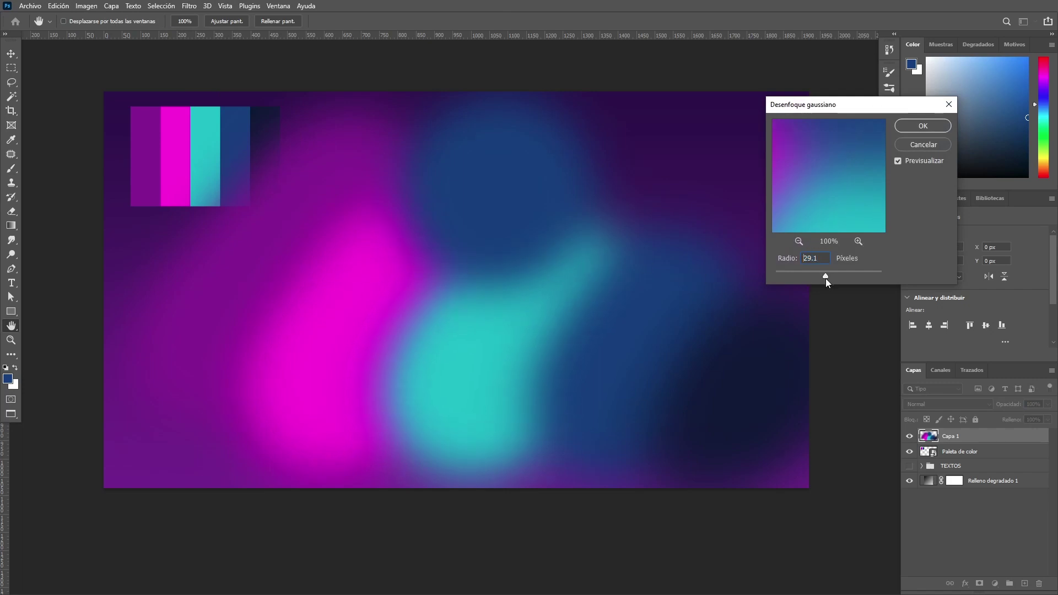
left_click_drag(828, 277, 829, 278)
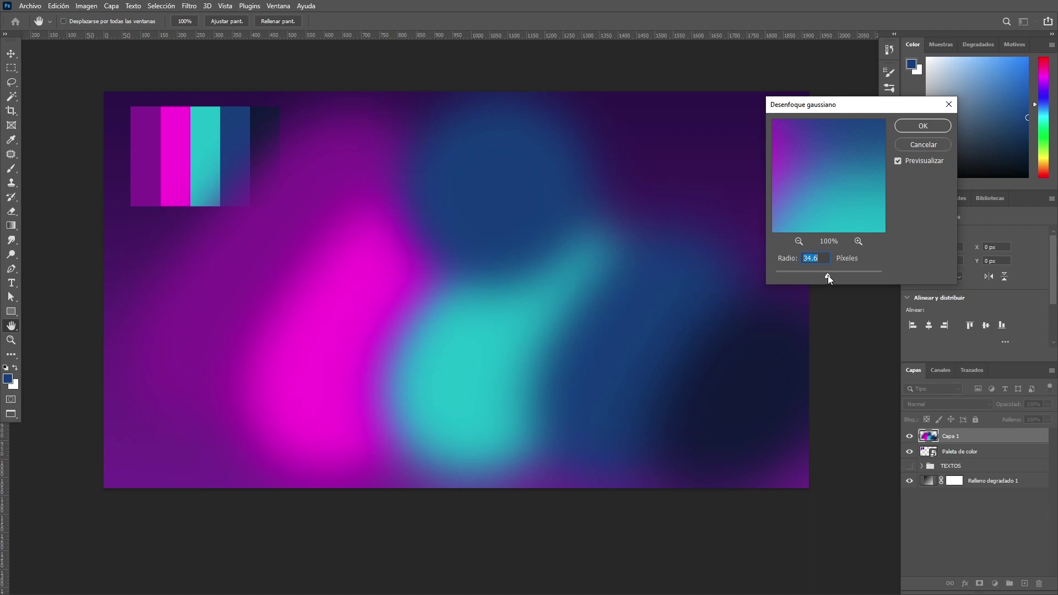
left_click(924, 126)
key("b")
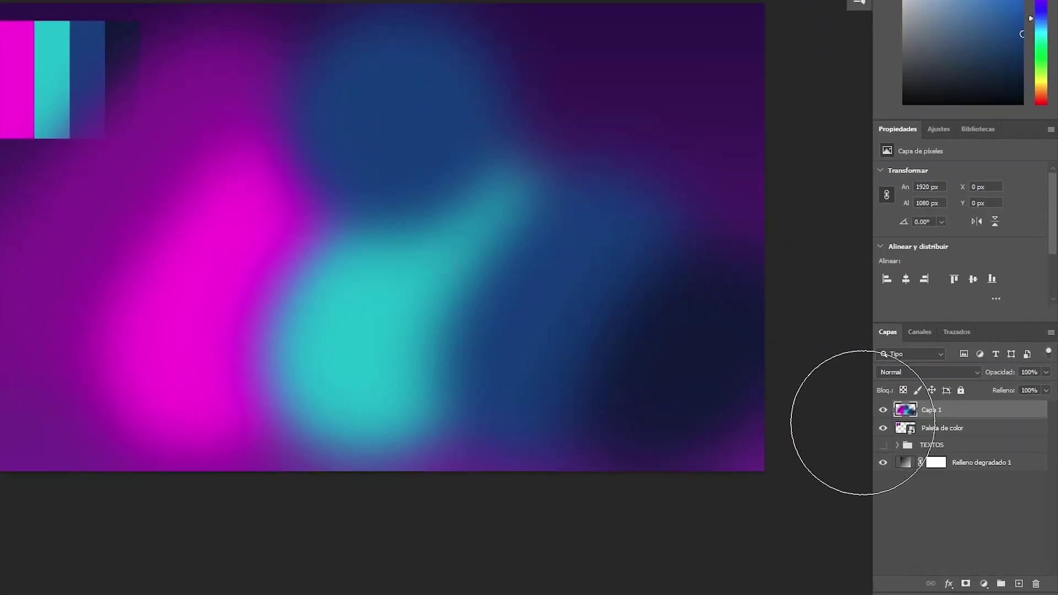
Hide the Paleta de color layer and rename Capa 1 to colores muestra
left_click(937, 427)
left_click(883, 427)
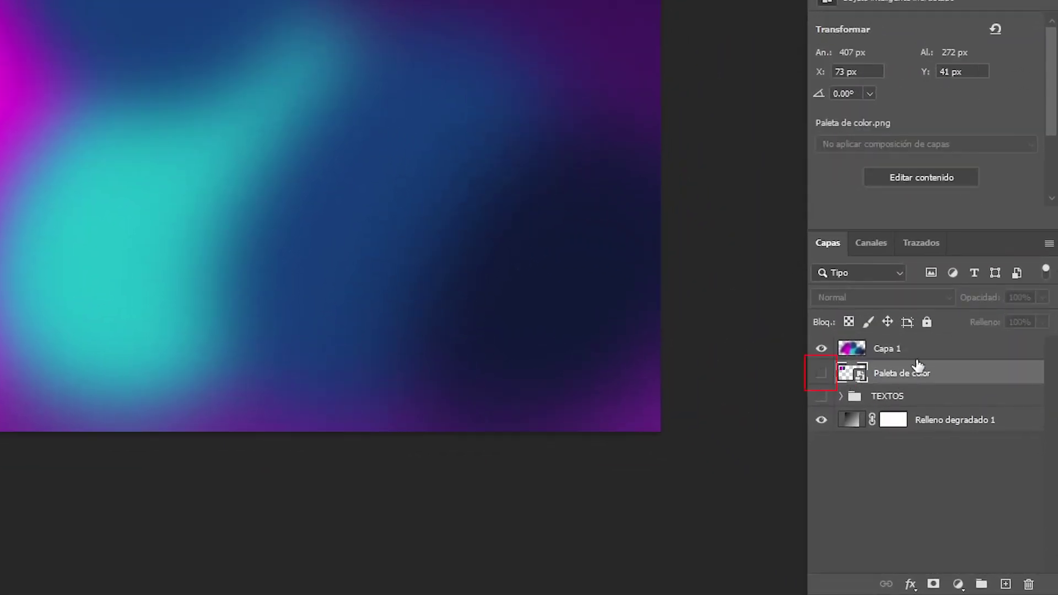
left_click(889, 352)
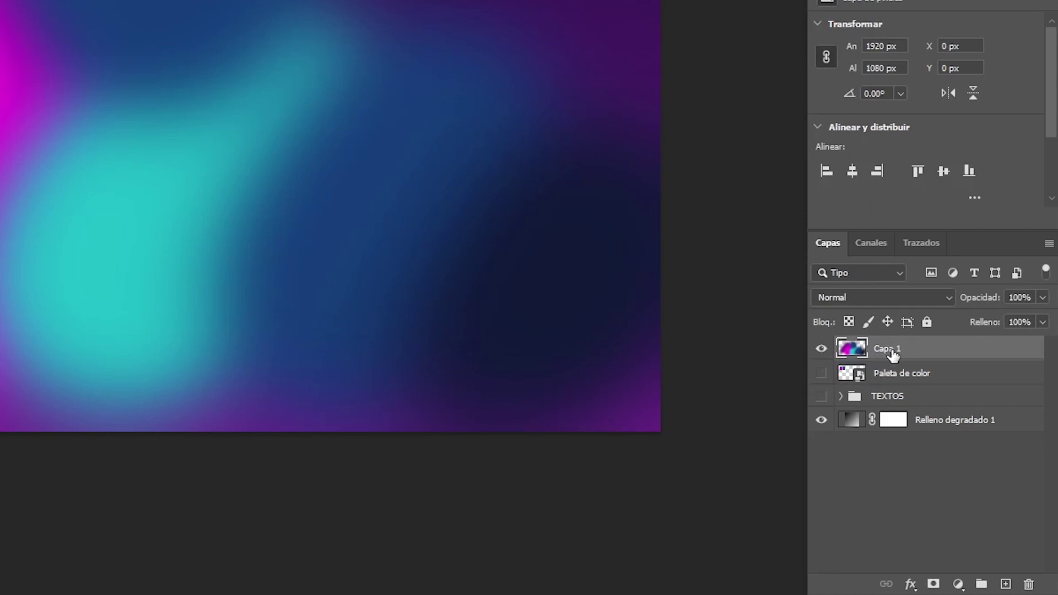
double_click(889, 350)
type("a")
key("Return")
Move the TEXTOS group to the top, make it visible, and lock it
left_click(897, 407)
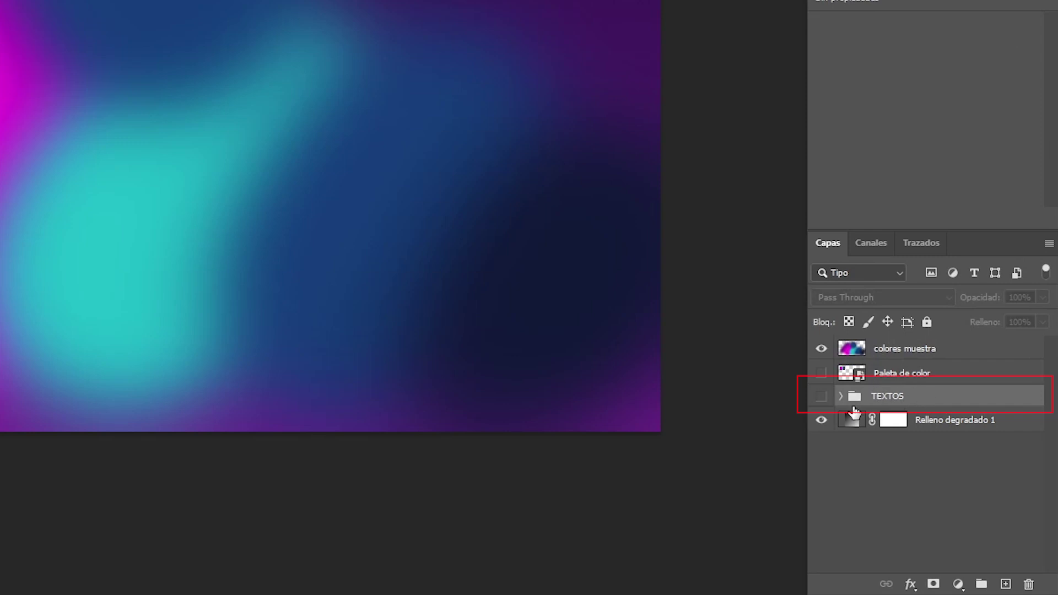
left_click_drag(897, 402, 906, 350)
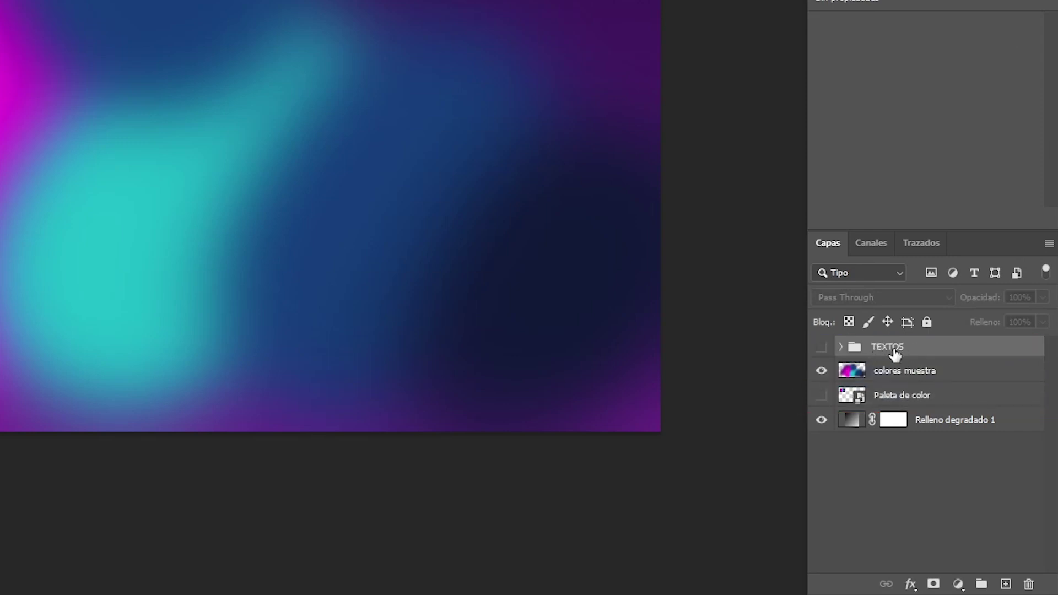
left_click(822, 347)
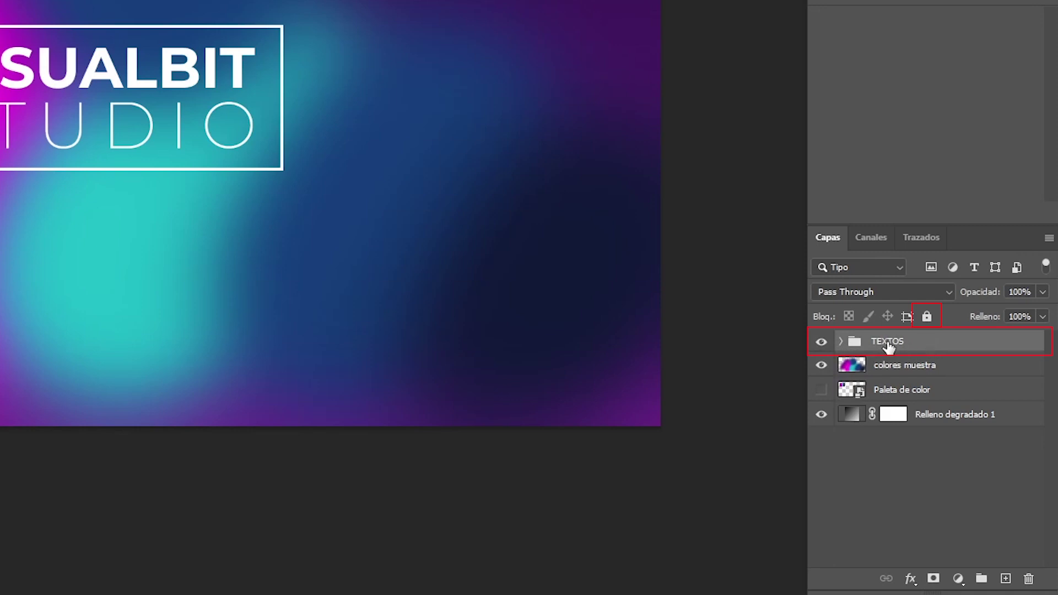
left_click(927, 317)
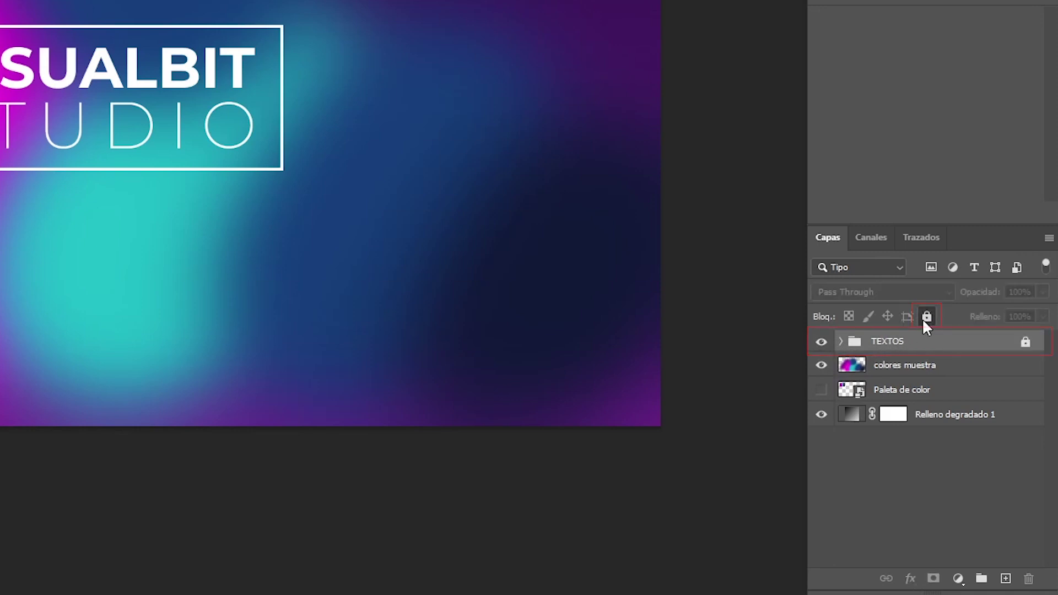
left_click(923, 366)
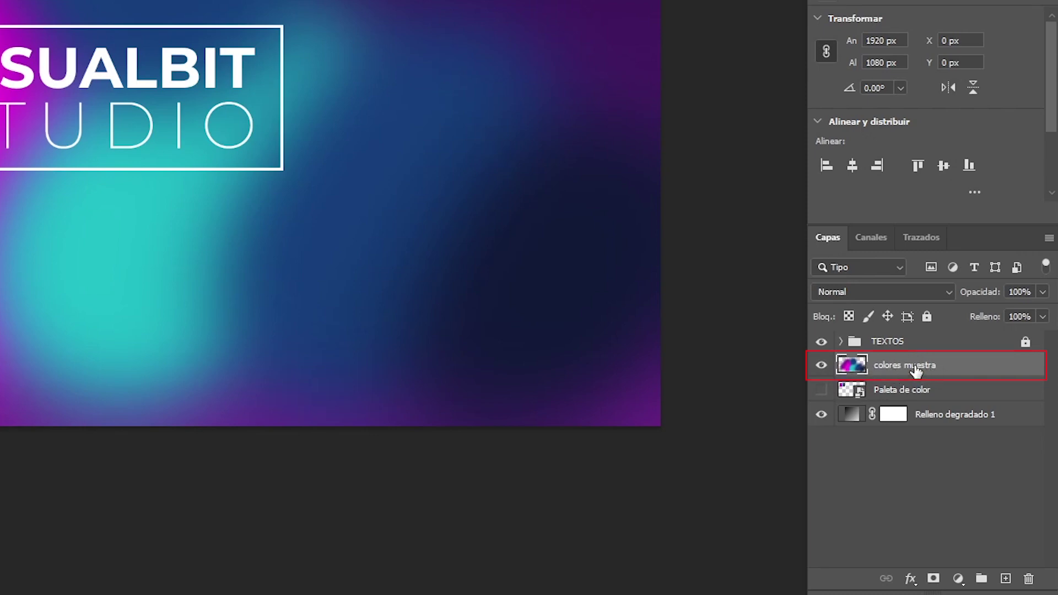
Create an empty layer named trazos 1 directly above colores muestra
left_click(1005, 580)
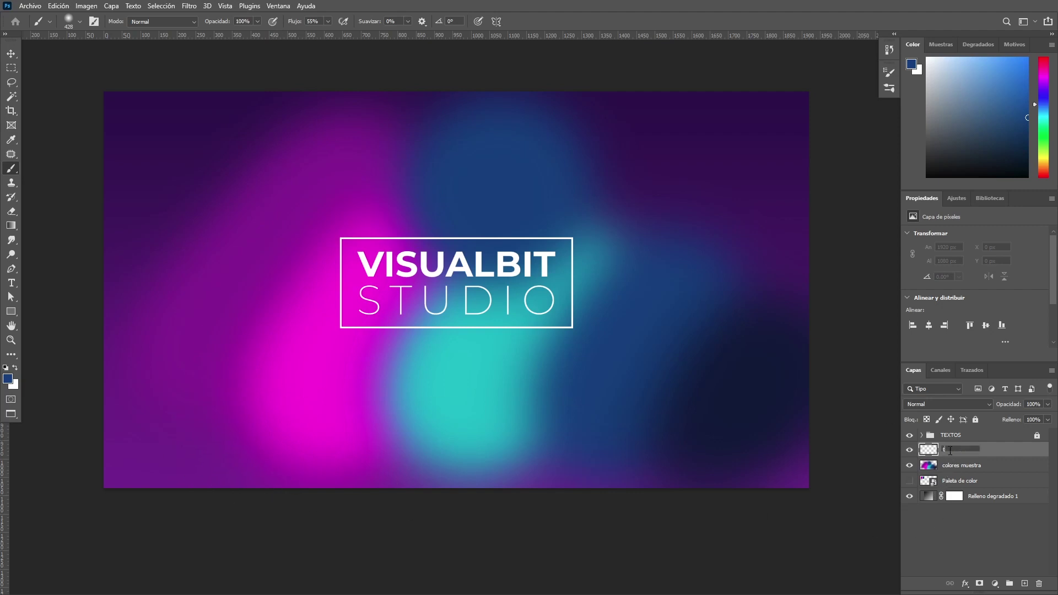
type("1")
key("Return")
left_click_drag(314, 151, 501, 201)
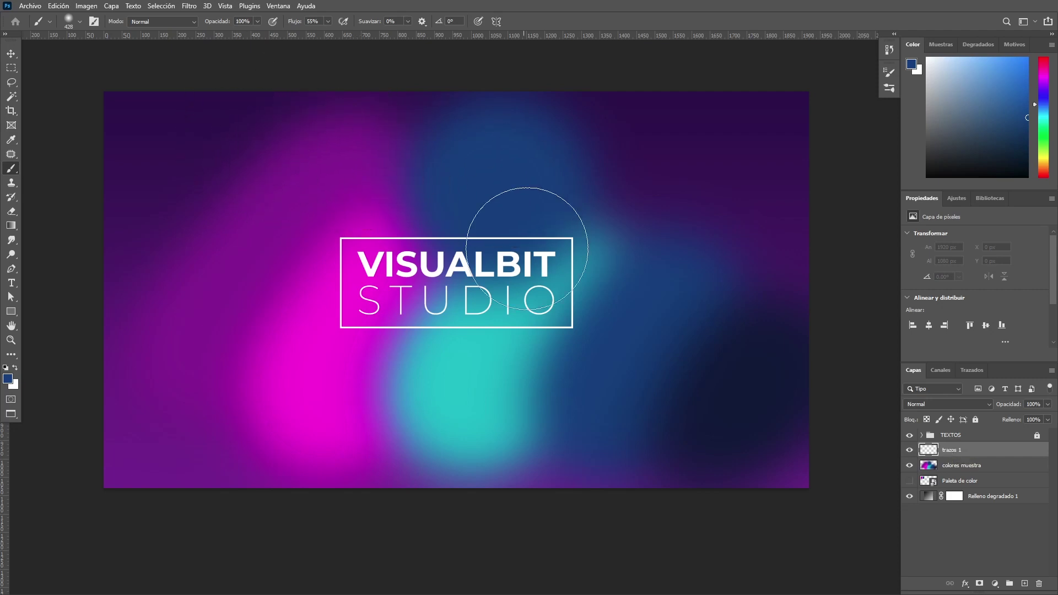
right_click(11, 168)
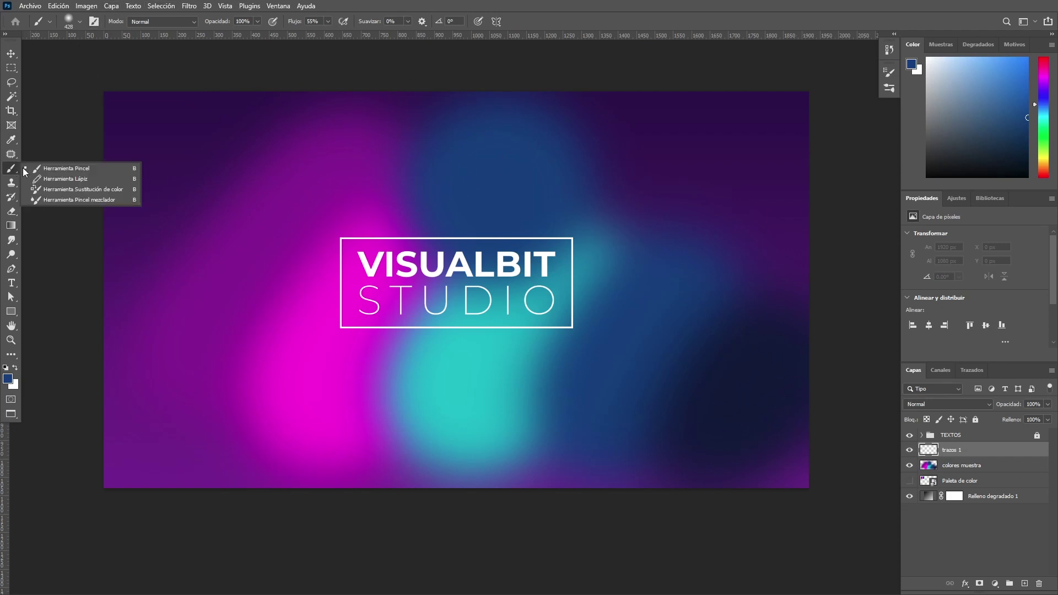
Switch to the Mixer Brush and load it with the magenta-to-cyan blend from colores muestra
left_click(79, 200)
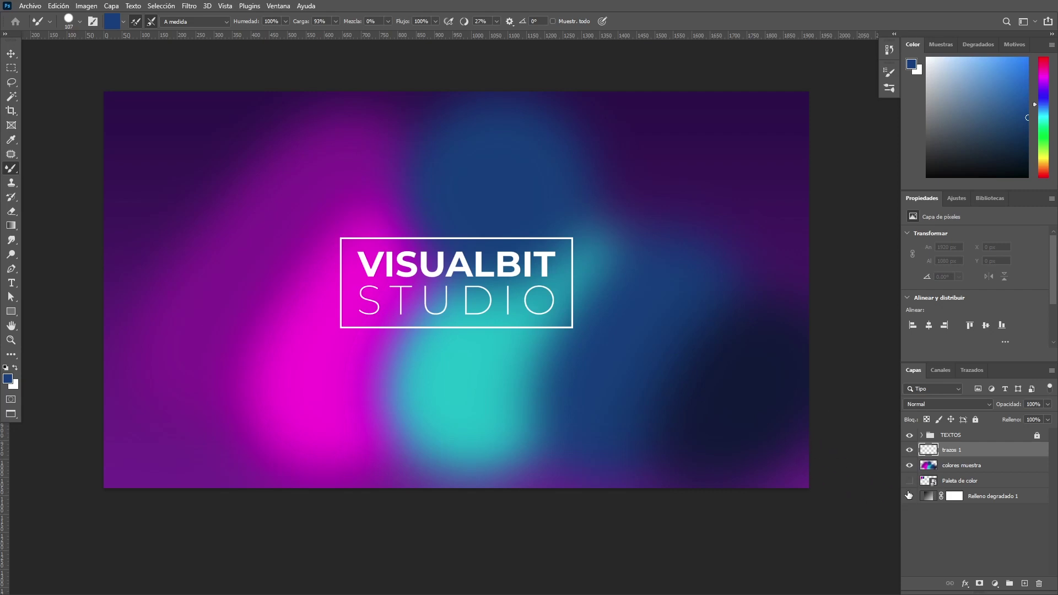
left_click(955, 469)
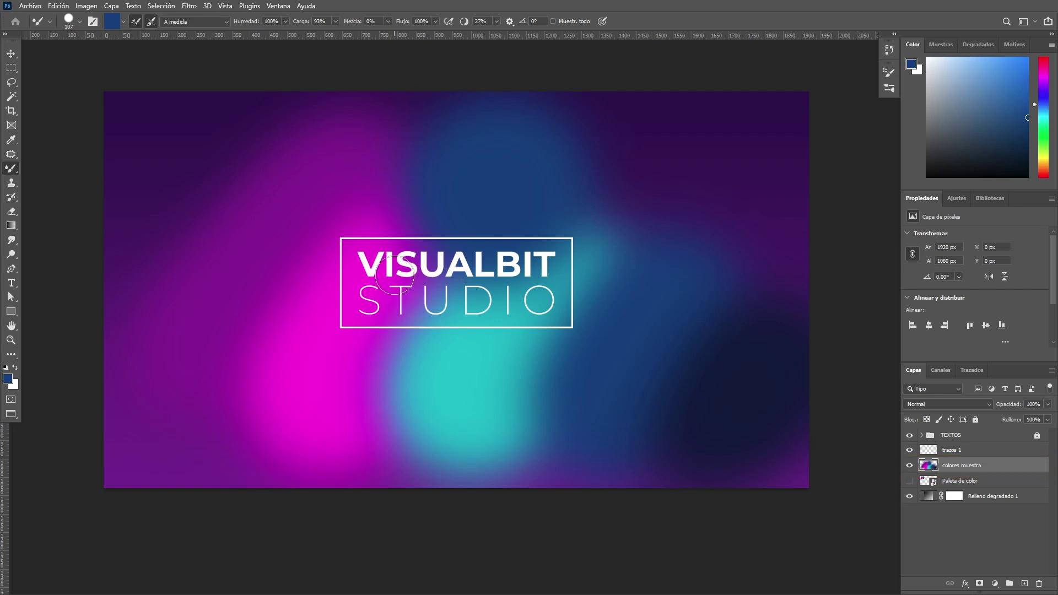
key("alt")
left_click(402, 310, "alt")
Enlarge the brush to 212 px and hide the colores muestra blobs, with trazos 1 selected
right_click(406, 312, "alt")
left_click_drag(420, 322, 415, 320)
left_click(962, 452)
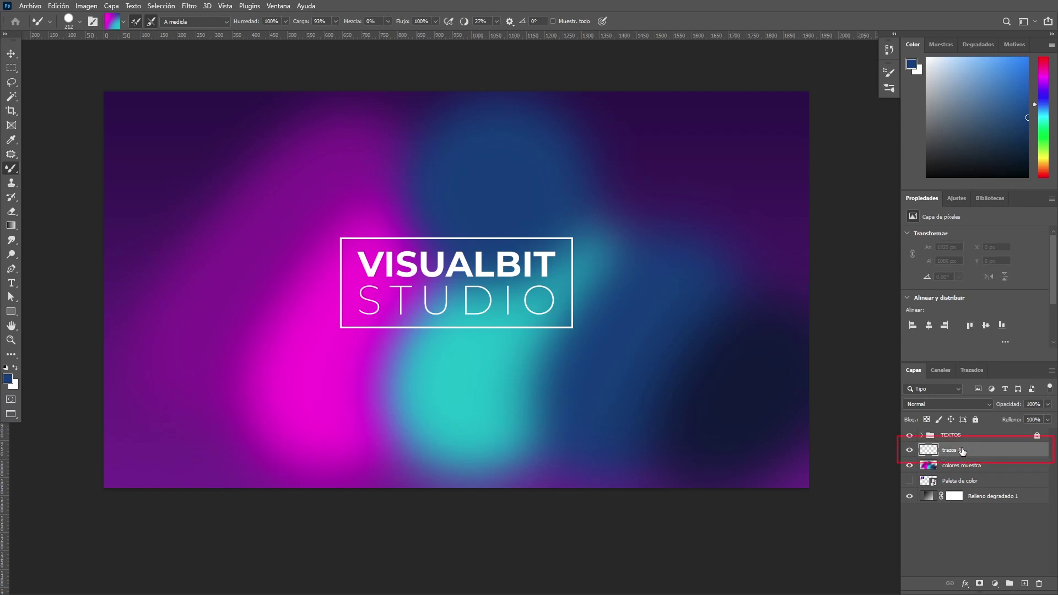
left_click(956, 468)
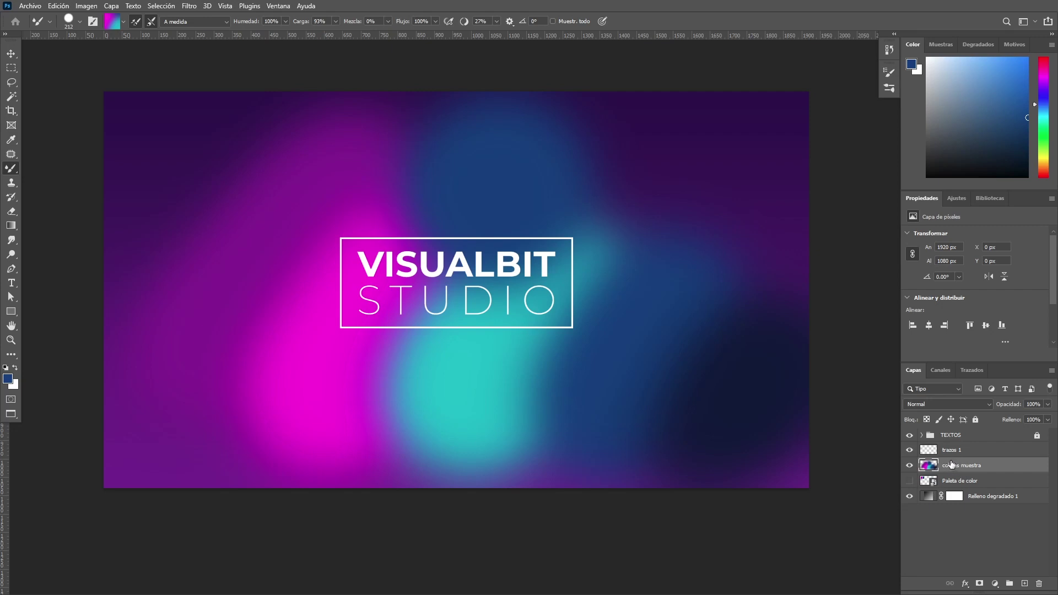
left_click(982, 453)
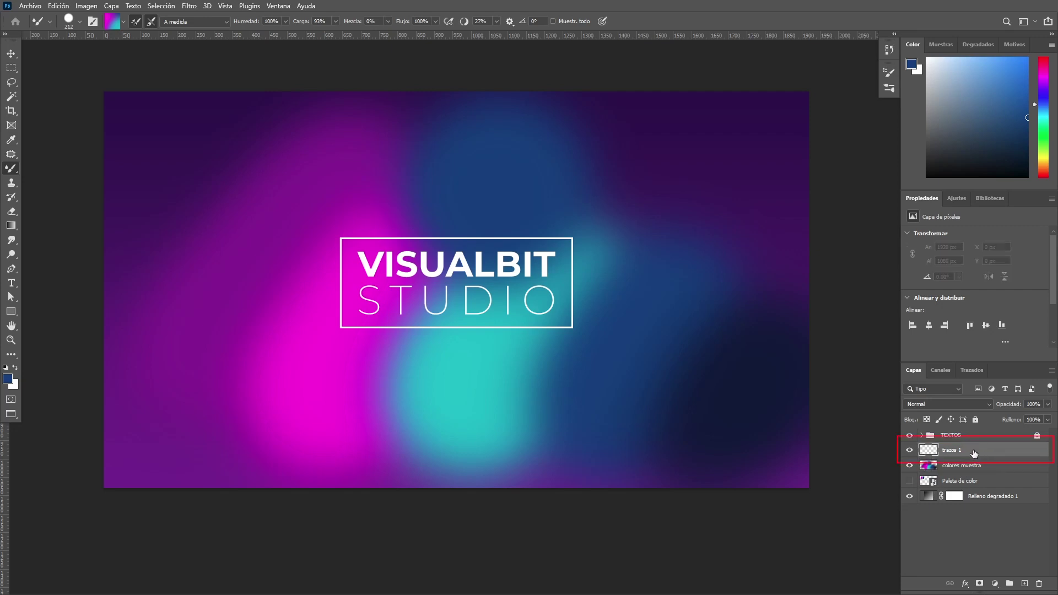
left_click(909, 465)
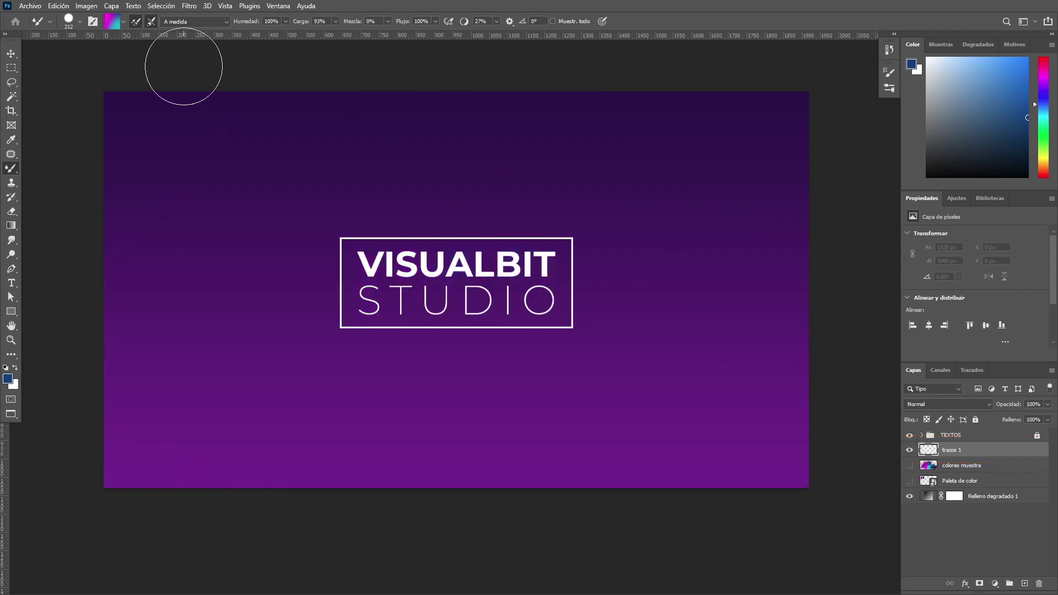
Try three tube strokes on trazos 1 (an S-curve, a large swirl, another S), undoing each
left_click_drag(184, 66, 337, 403)
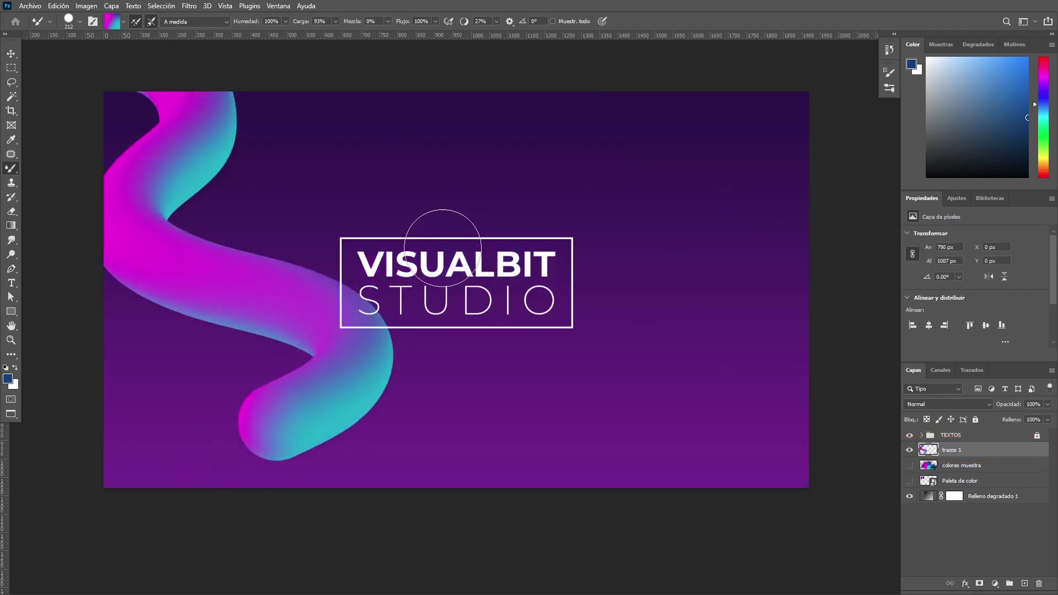
key("ctrl+z")
left_click_drag(114, 165, 840, 531)
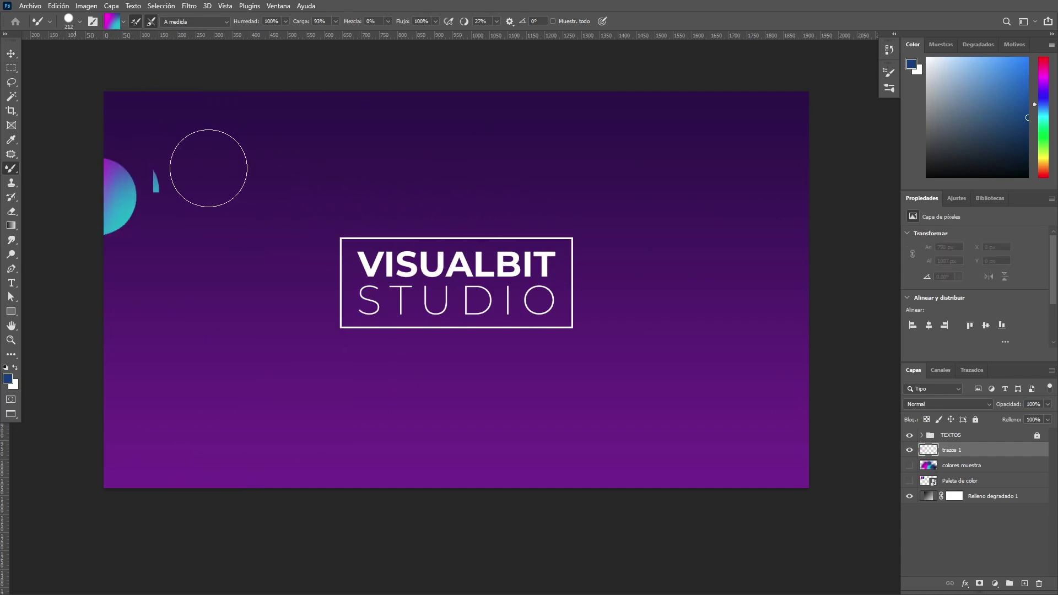
key("ctrl+z")
mouse_move(546, 127)
left_mouse_down()
mouse_move(384, 319)
mouse_move(229, 312)
left_mouse_up()
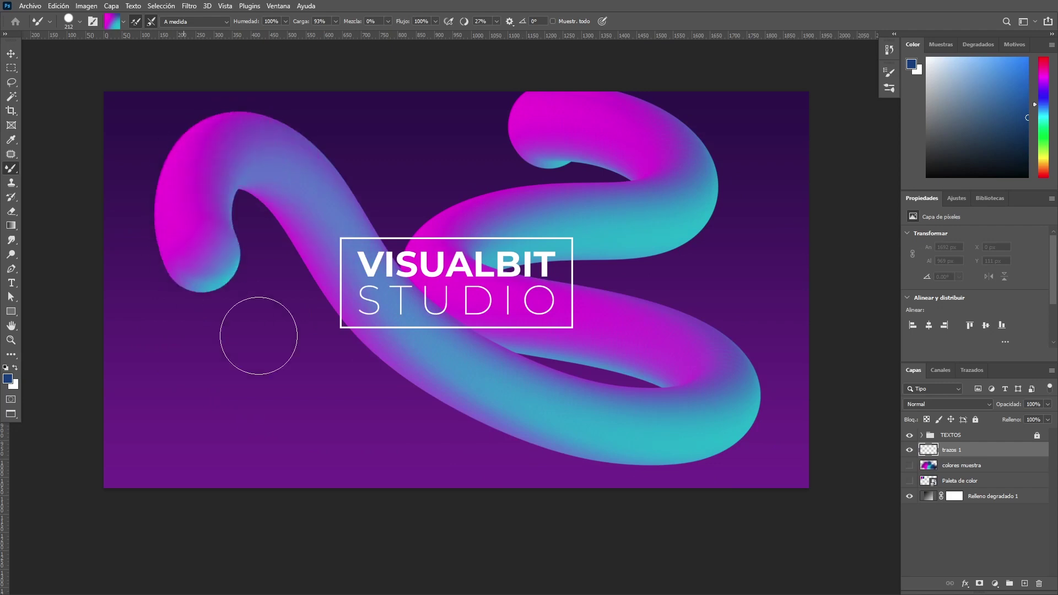
key("ctrl+z")
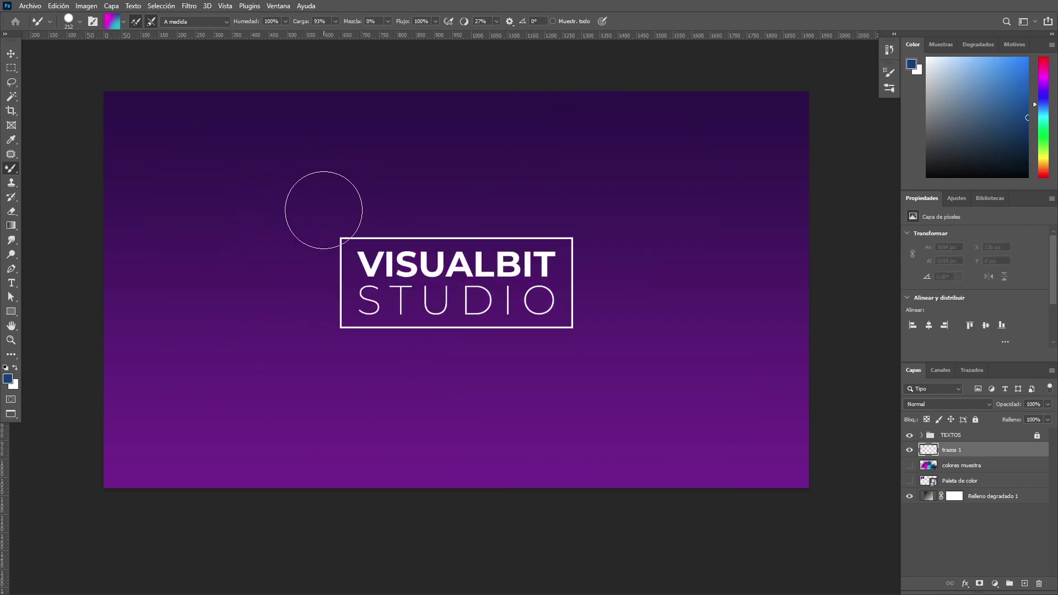
Shrink the brush to 157 px and toggle trazos 1 to compare, leaving it hidden
left_click_drag(303, 194, 286, 194)
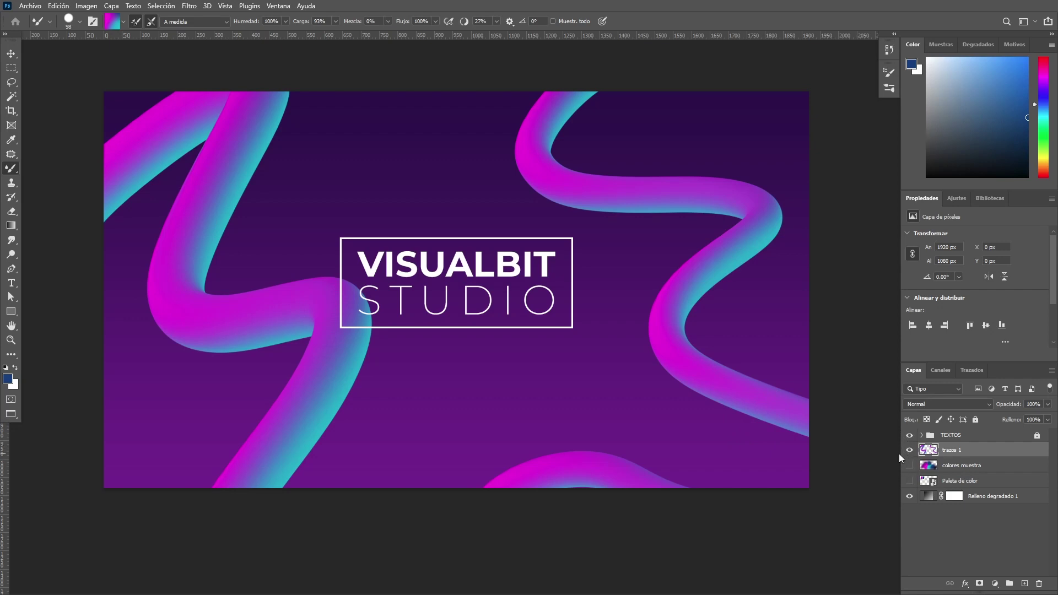
left_click(910, 451)
left_click(909, 451)
left_click(910, 451)
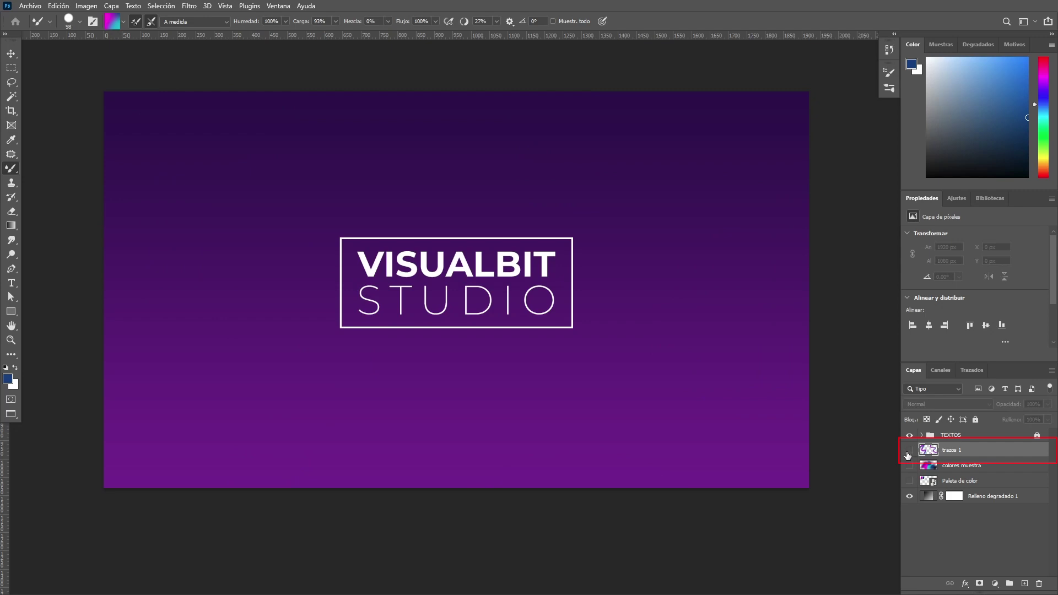
Select and show the colores muestra blobs, and hide the TEXTOS title group
left_click(945, 468)
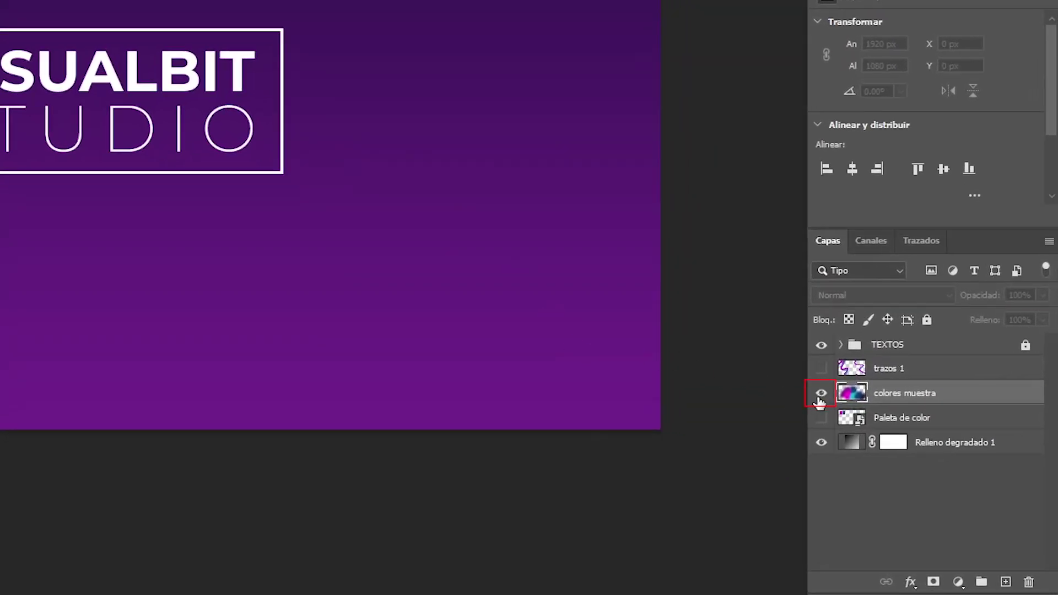
left_click(820, 394)
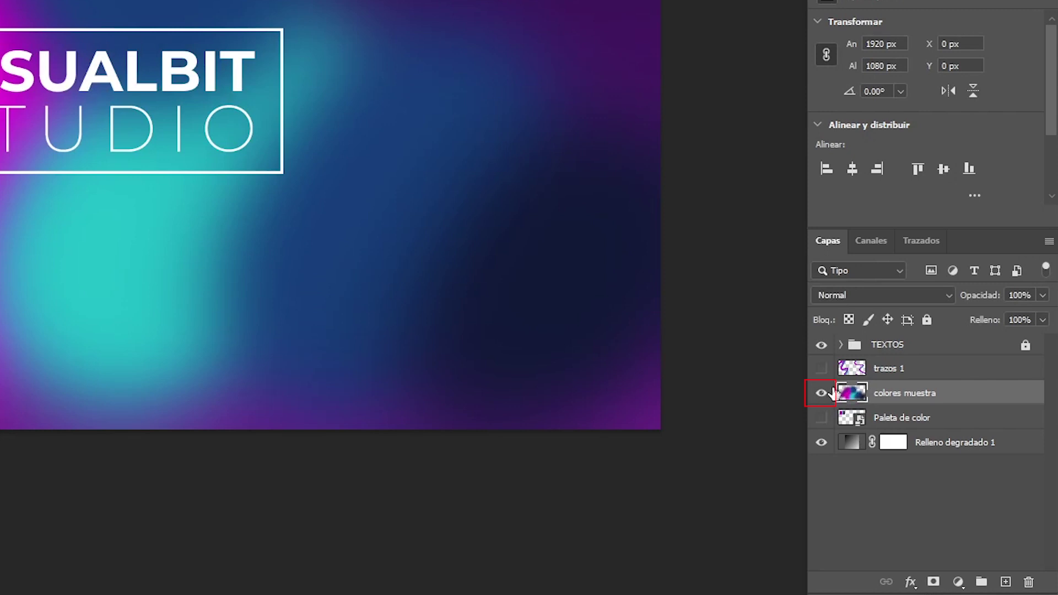
left_click(821, 346)
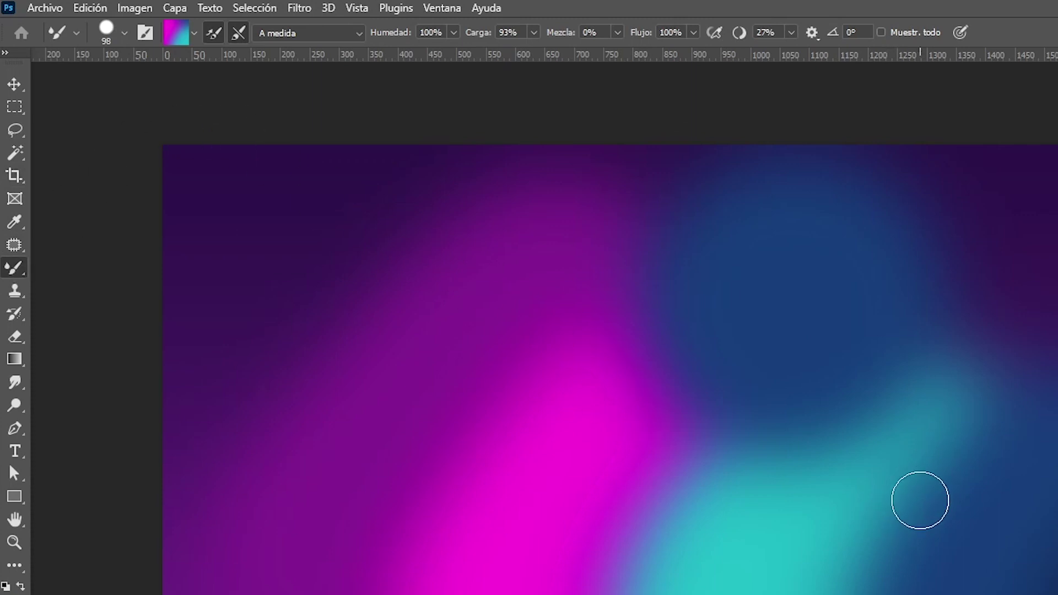
Size the brush to 178 and load dark blue, then add the trazos fondo layer and hide colores muestra
key("alt")
right_click(912, 454, "alt")
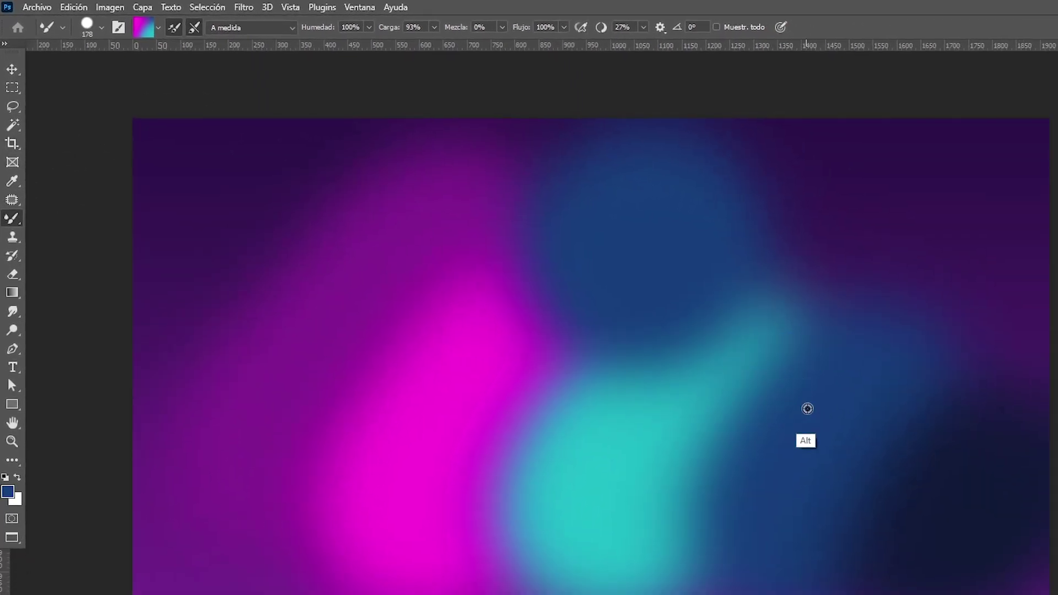
left_click(873, 450, "alt")
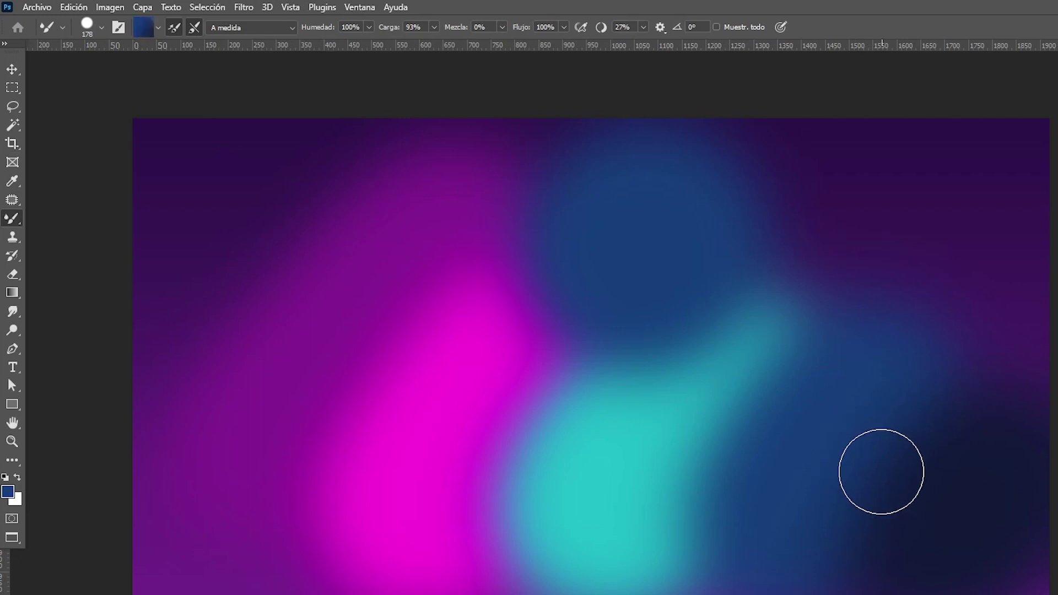
key("alt")
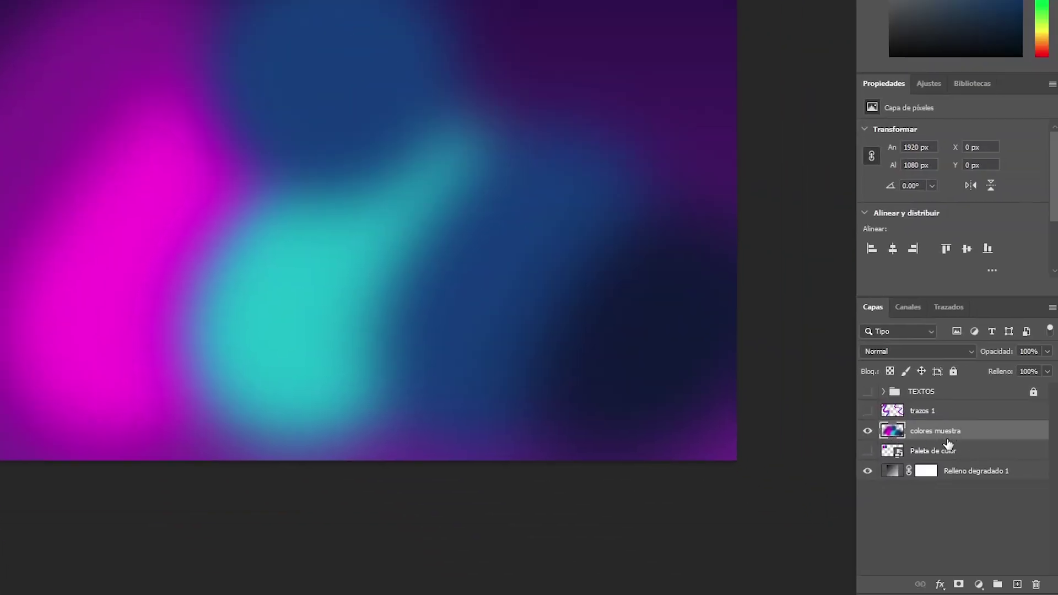
left_click(1017, 586)
type("trazos fondo")
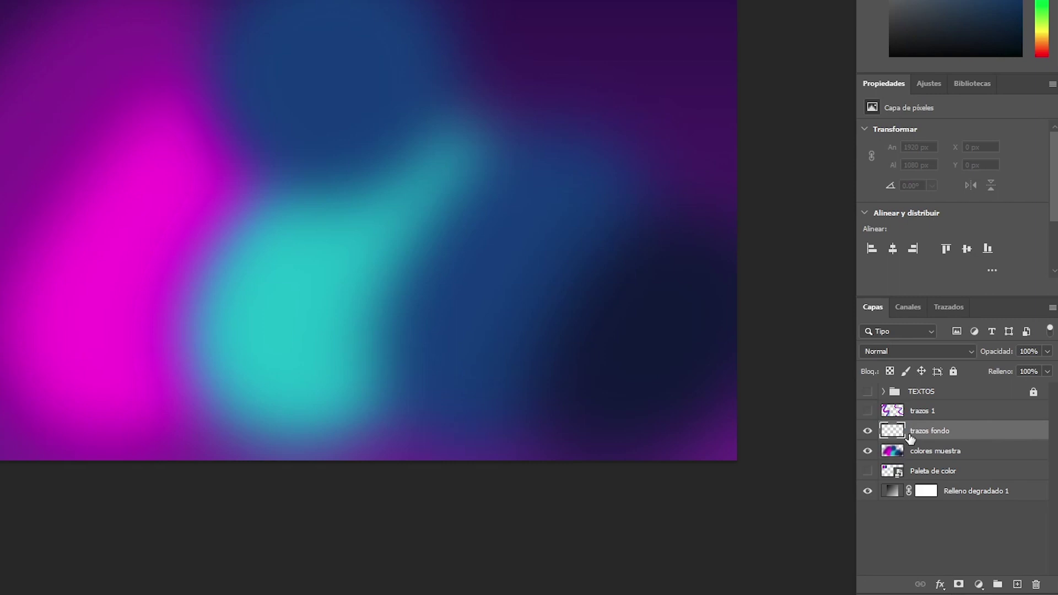
left_click(867, 452)
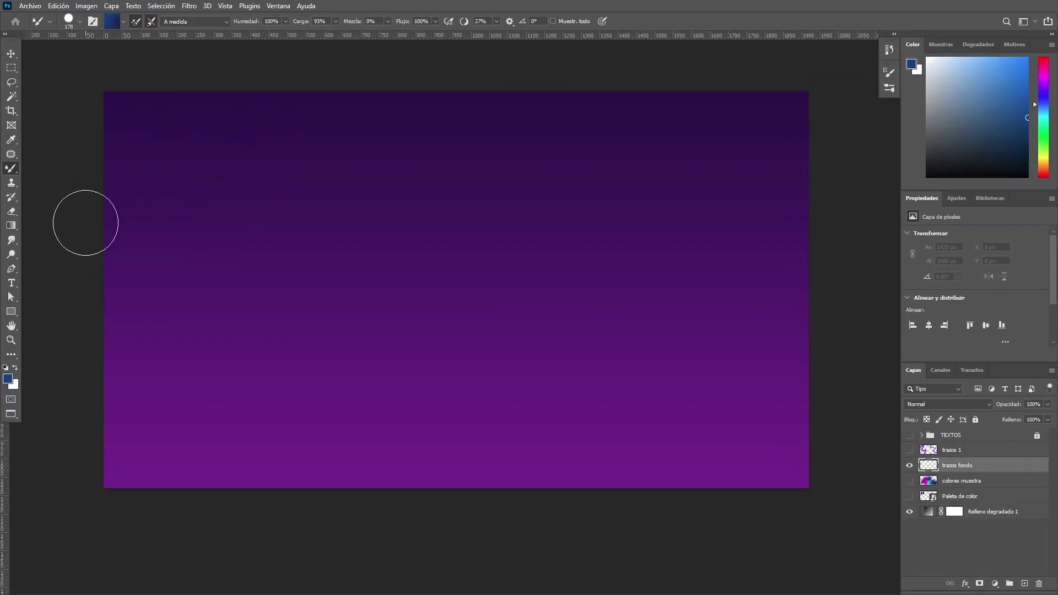
Discard a trial blue wave and load the brush with teal sampled from colores muestra
mouse_move(109, 247)
left_mouse_down()
mouse_move(416, 342)
mouse_move(562, 555)
left_mouse_up()
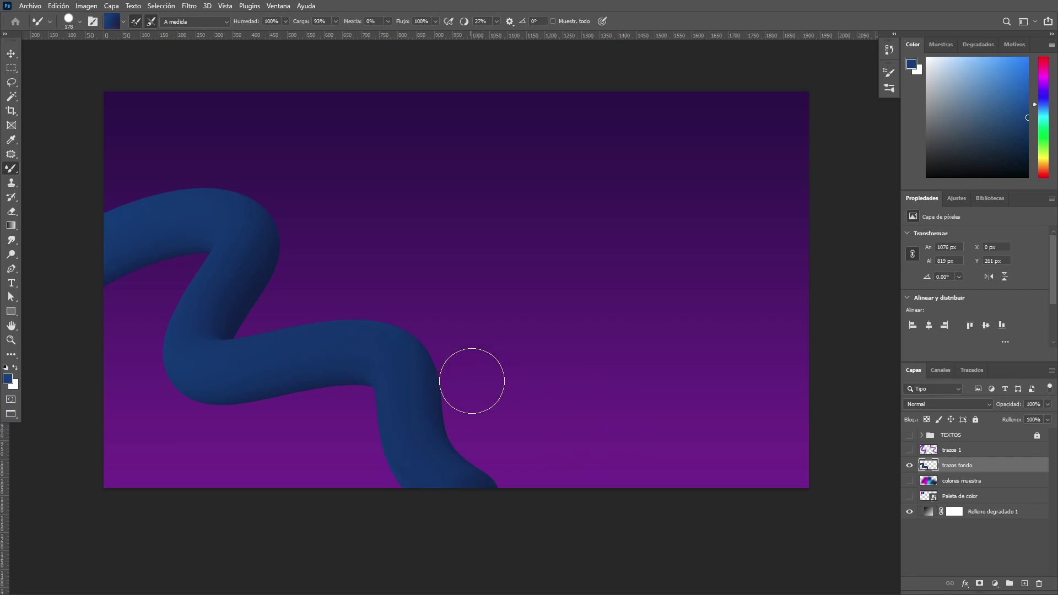
key("ctrl+z")
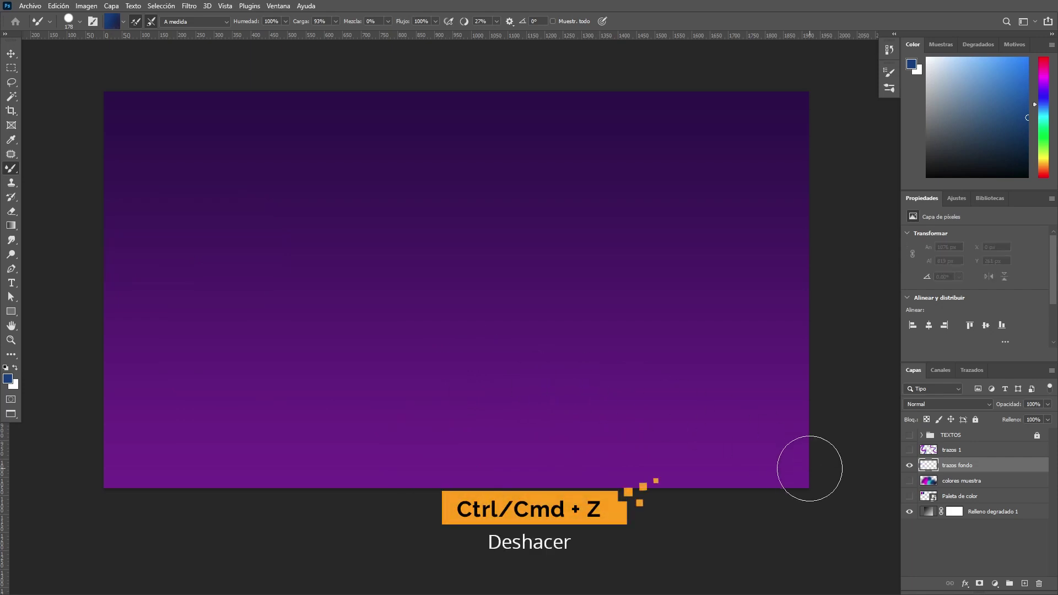
left_click(909, 481)
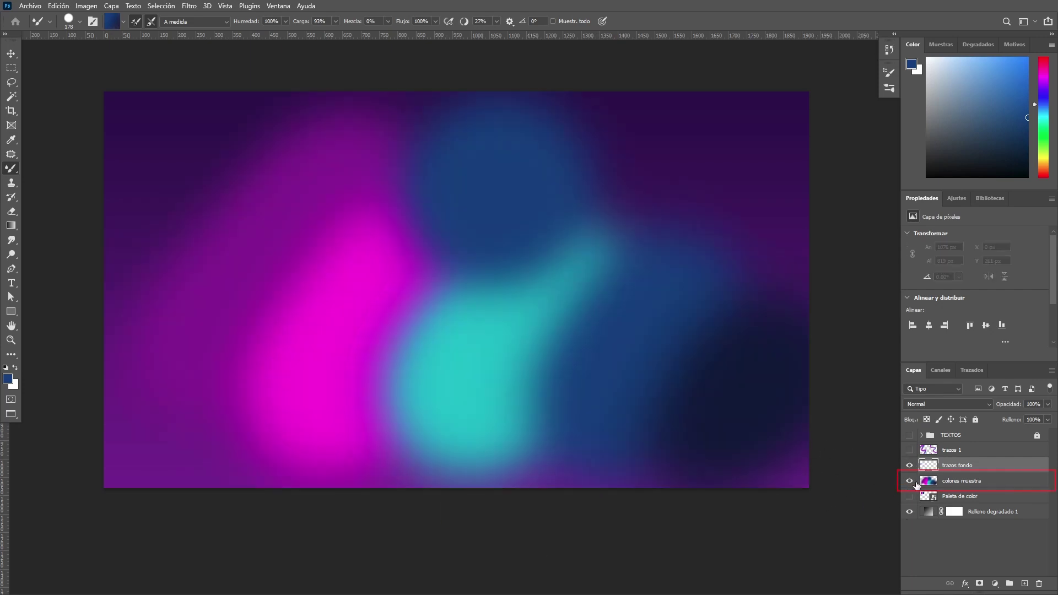
left_click(926, 483)
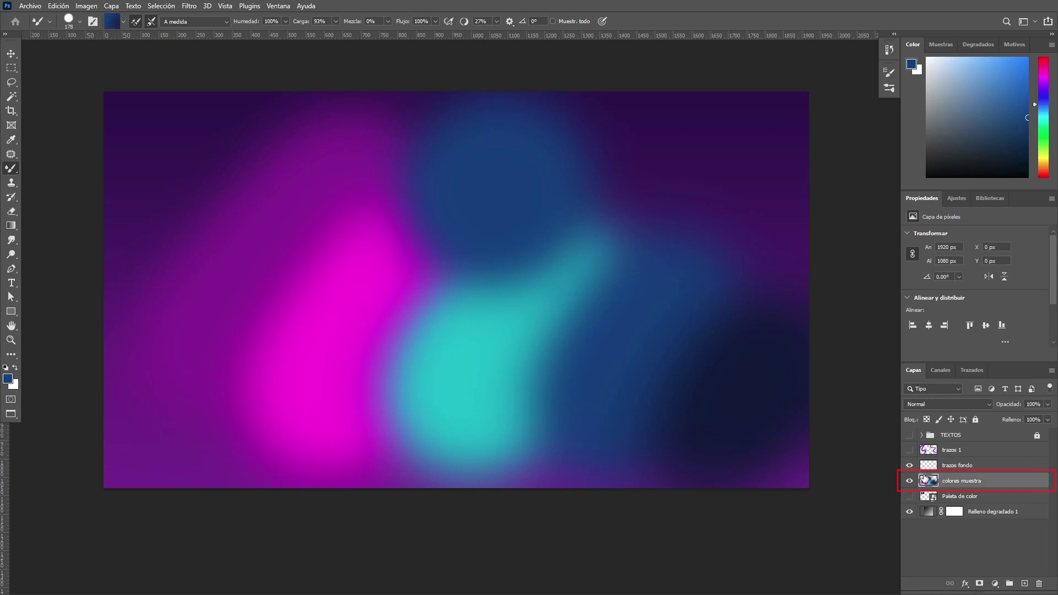
left_click(578, 275, "alt")
Use the 'Húm., mez. suave' preset and paint a teal wave on trazos fondo, hiding colores muestra
left_click(200, 25)
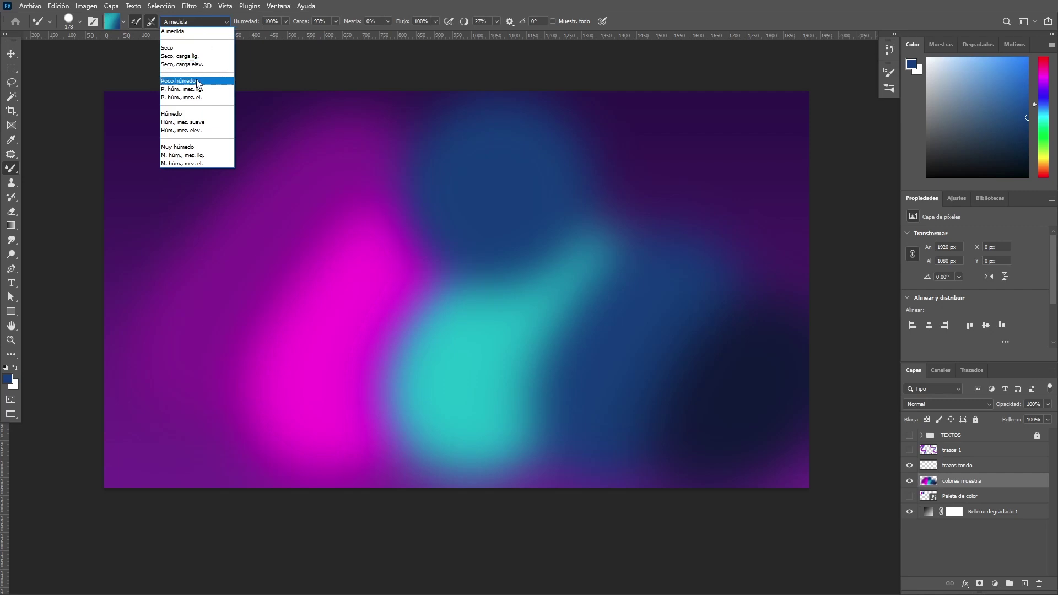
left_click(184, 121)
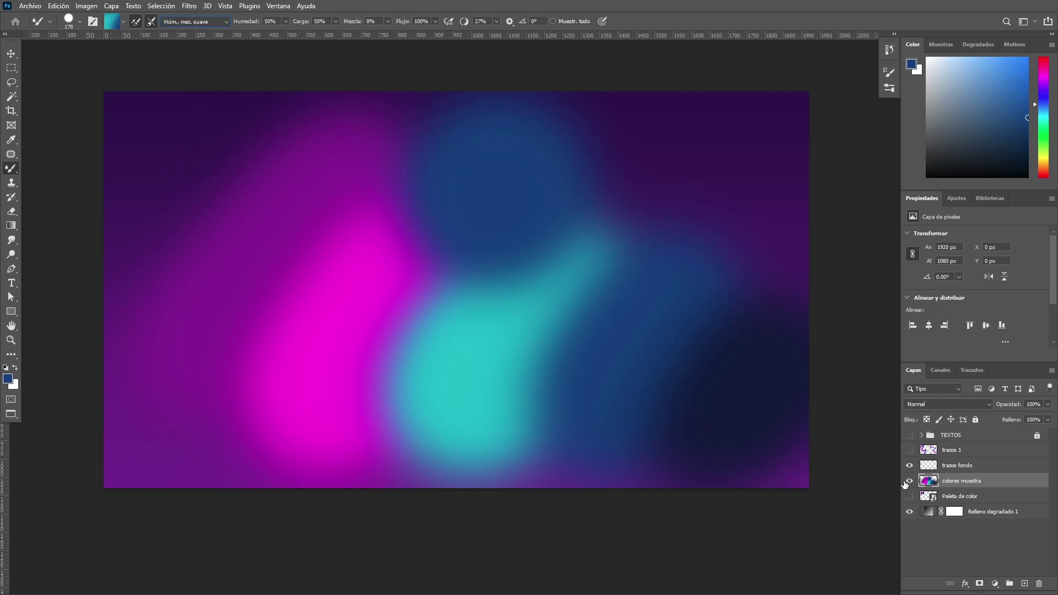
left_click(910, 482)
left_click(959, 469)
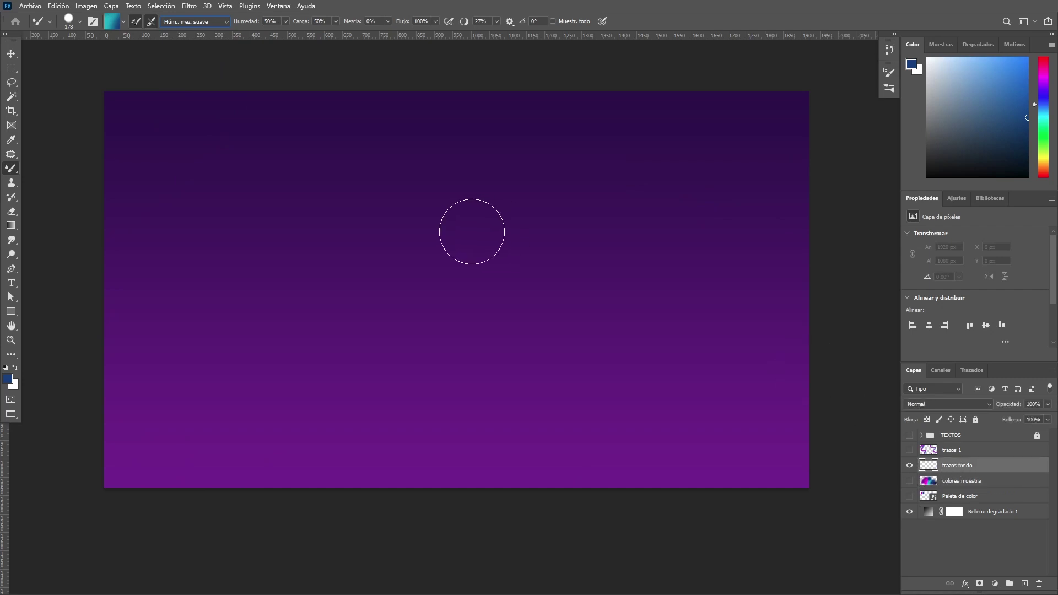
left_click_drag(475, 232, 102, 156)
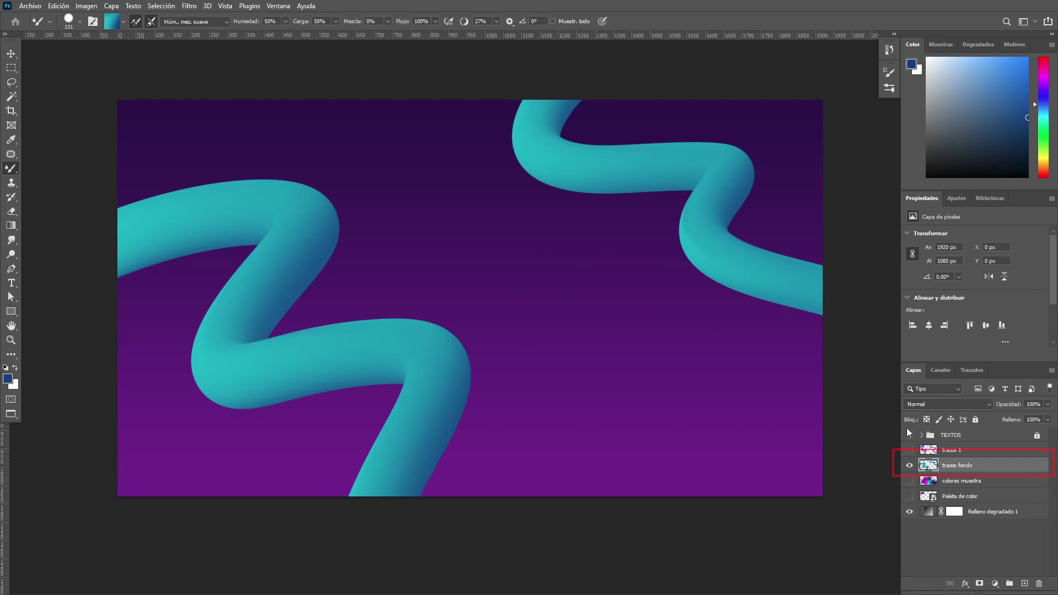
Apply a Gaussian blur with a 75.5 px radius to the trazos fondo tubes
left_click(196, 5)
mouse_move(168, 203)
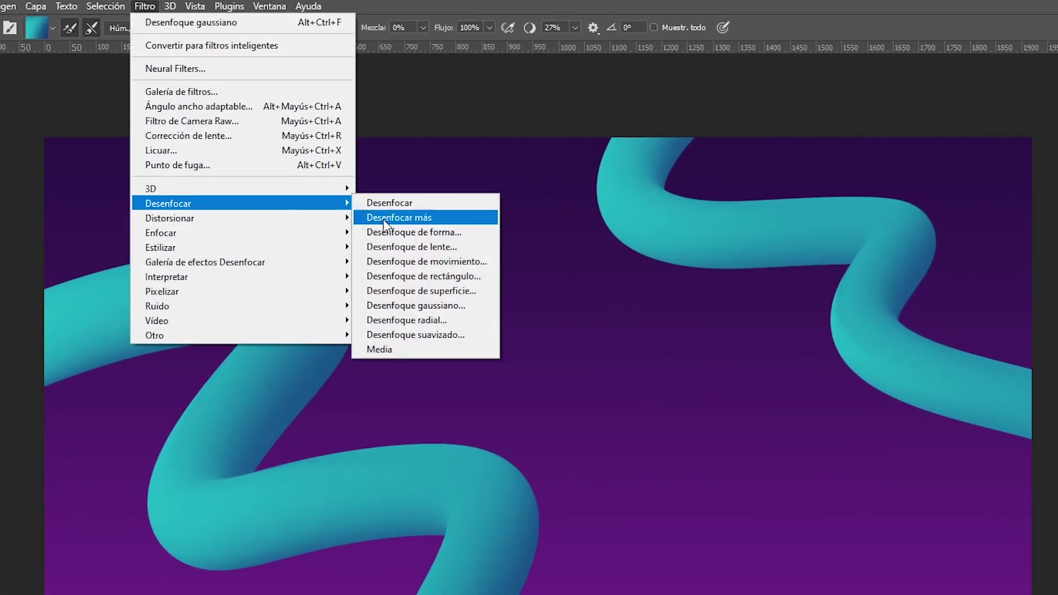
left_click(413, 306)
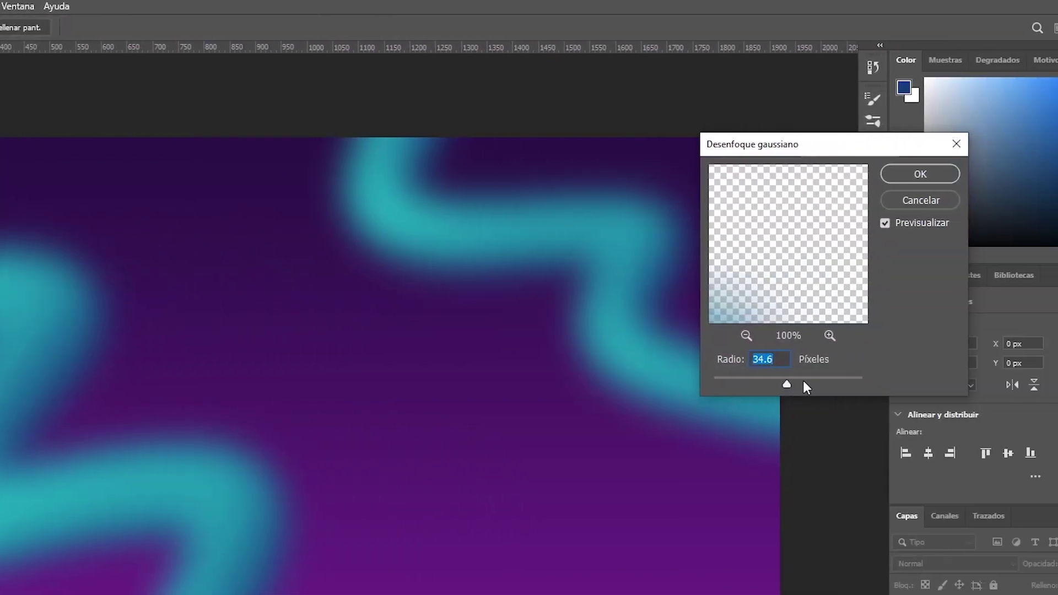
left_click(802, 383)
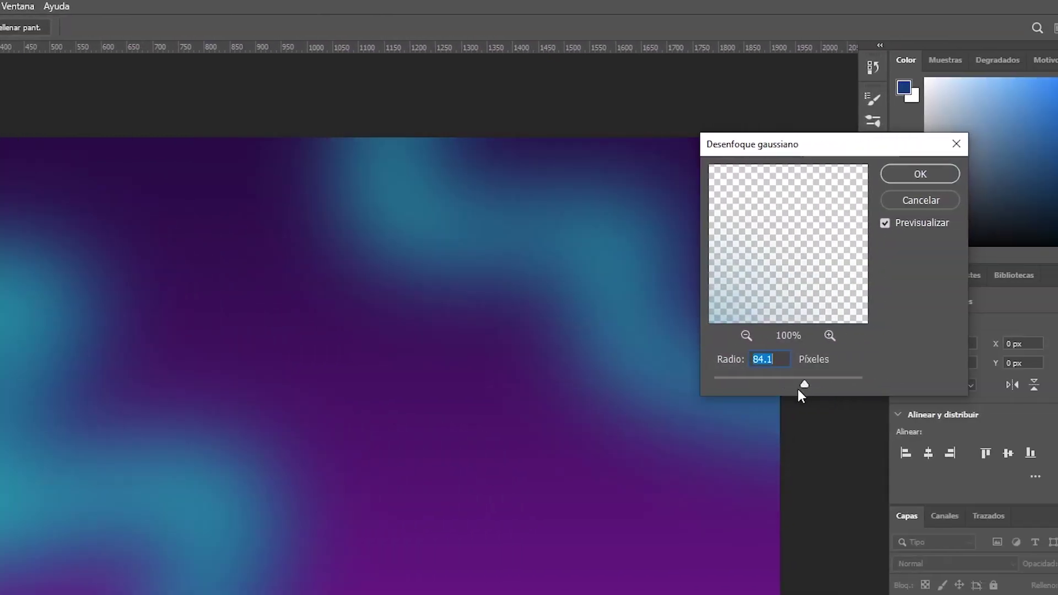
left_click_drag(808, 388, 807, 377)
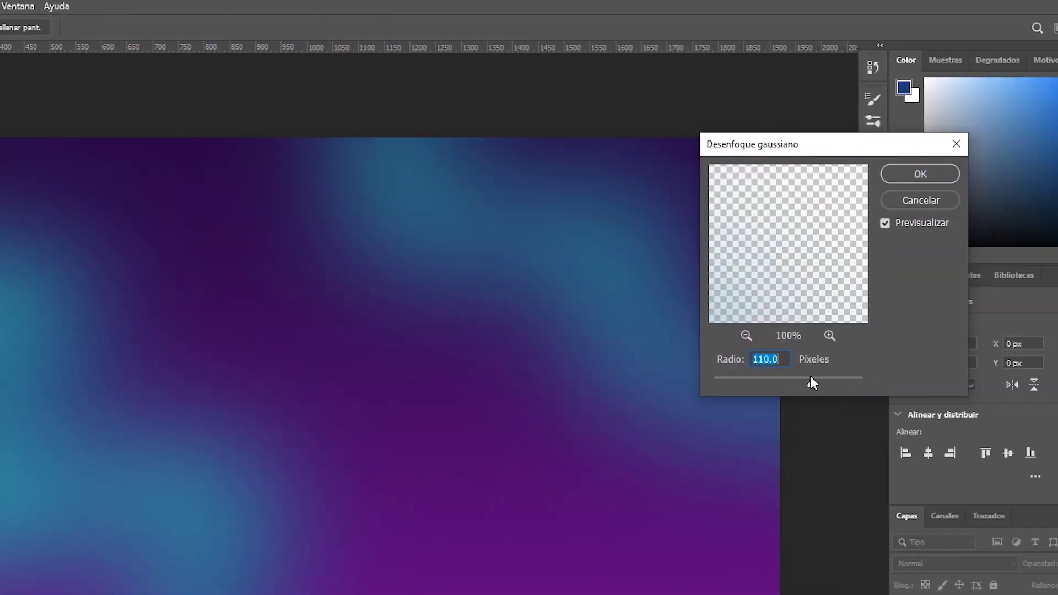
left_click_drag(805, 381, 802, 384)
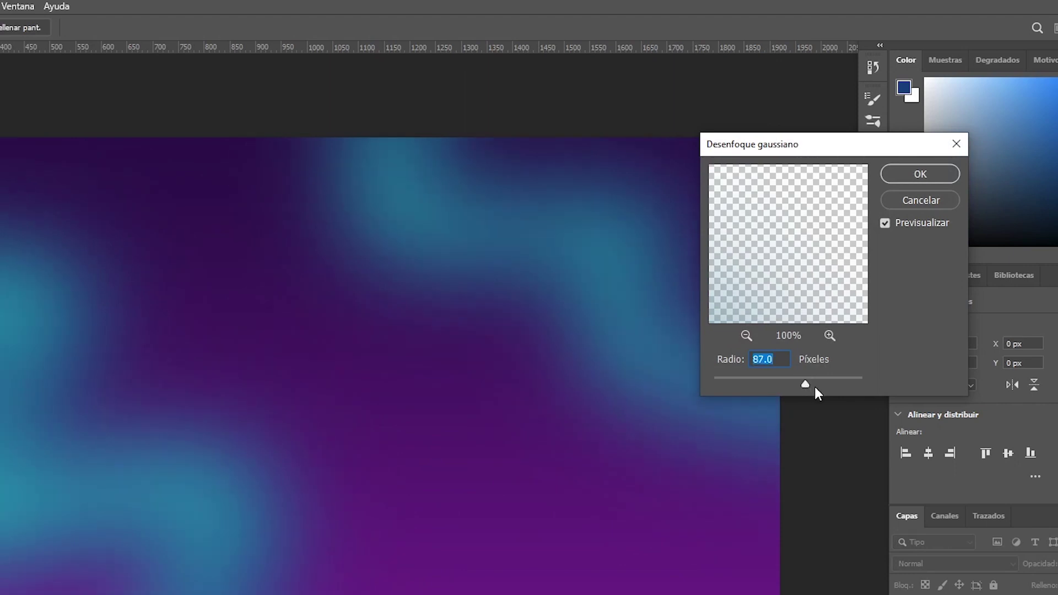
left_click_drag(805, 388, 802, 386)
left_click(901, 182)
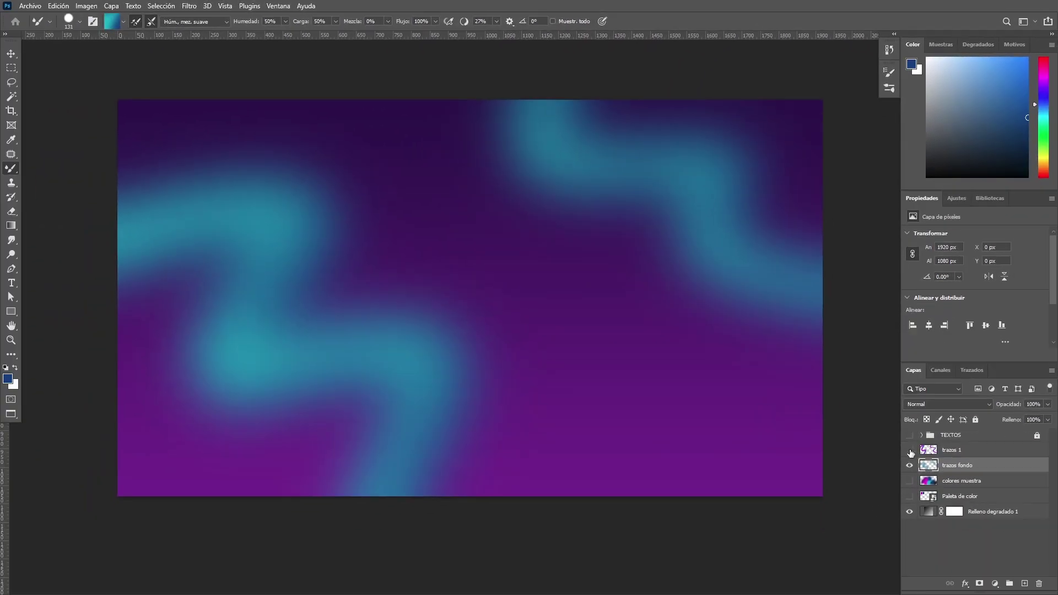
Compare layer visibility, ending with the colores muestra blobs shown and tubes and title hidden
left_click(910, 451)
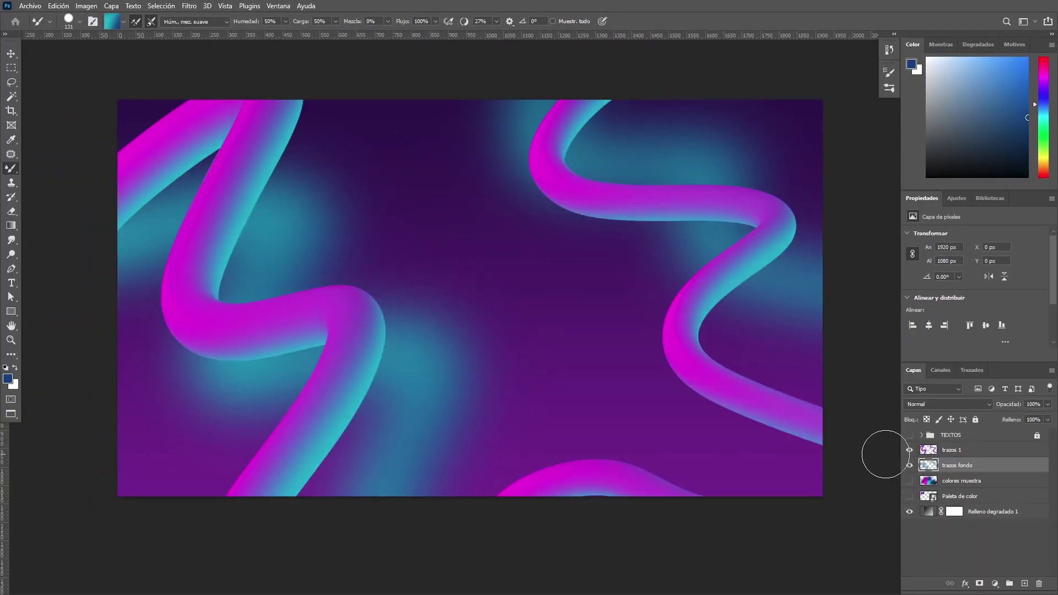
left_click(911, 436)
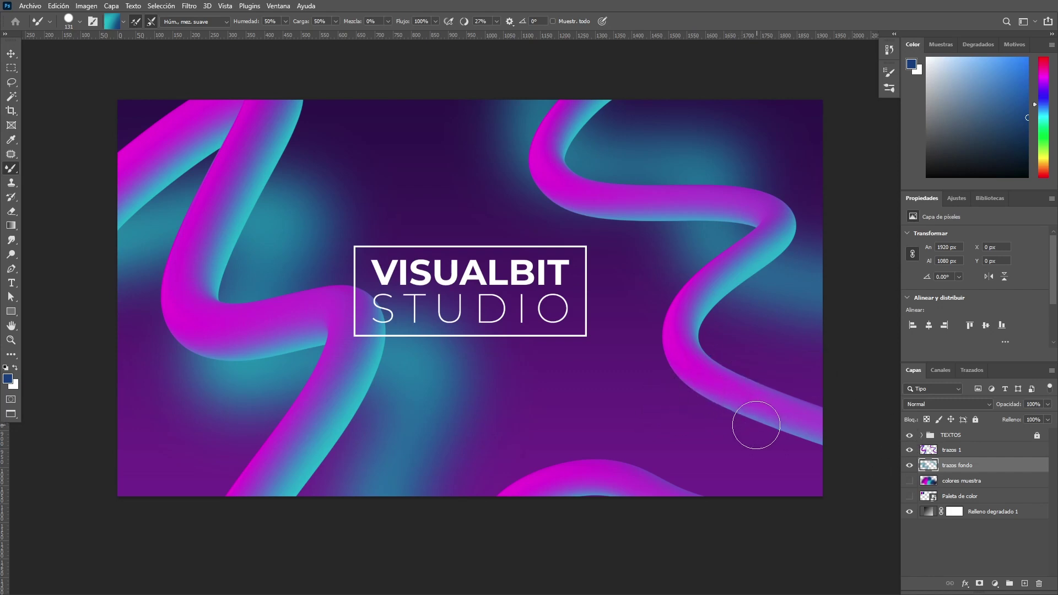
left_click(951, 483)
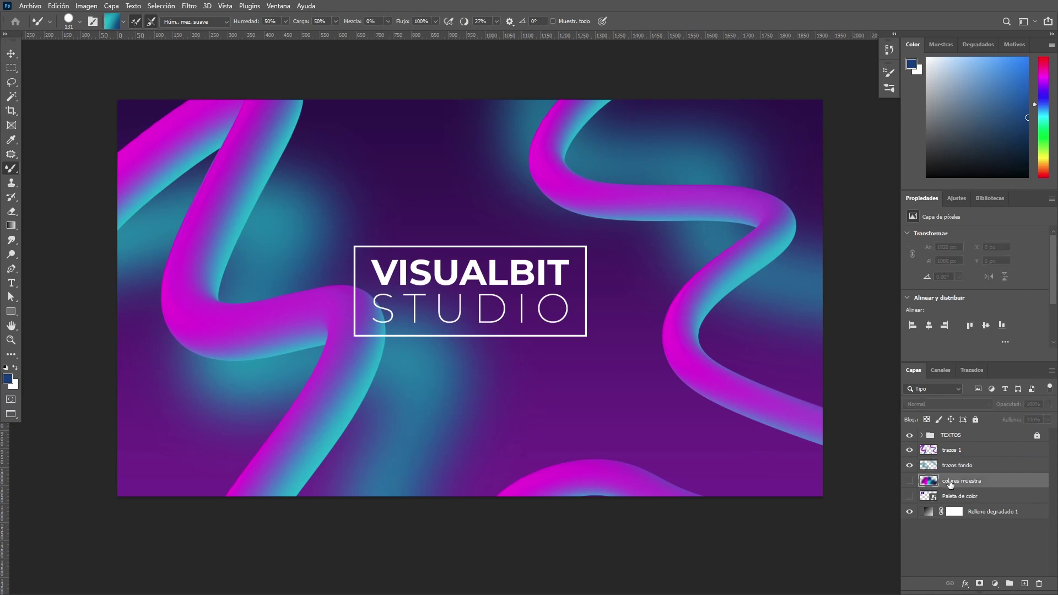
left_click(911, 482)
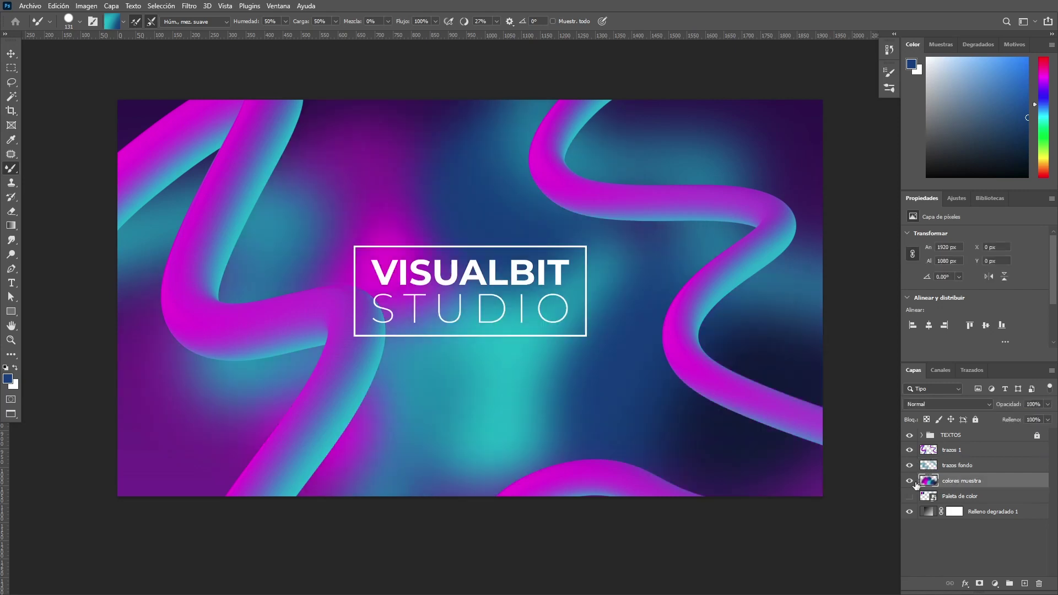
left_click(910, 466)
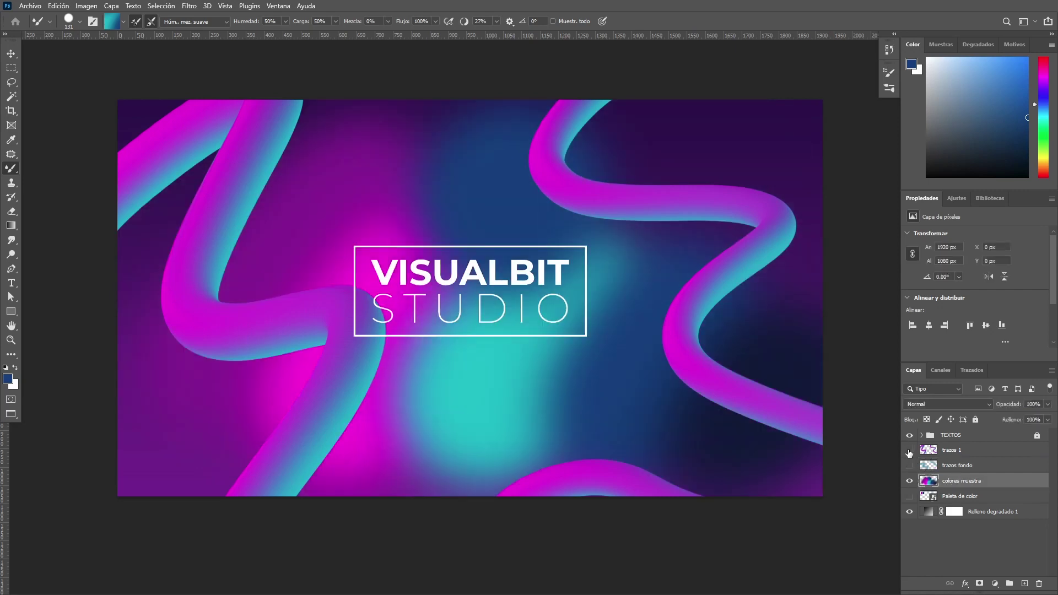
left_click(908, 437)
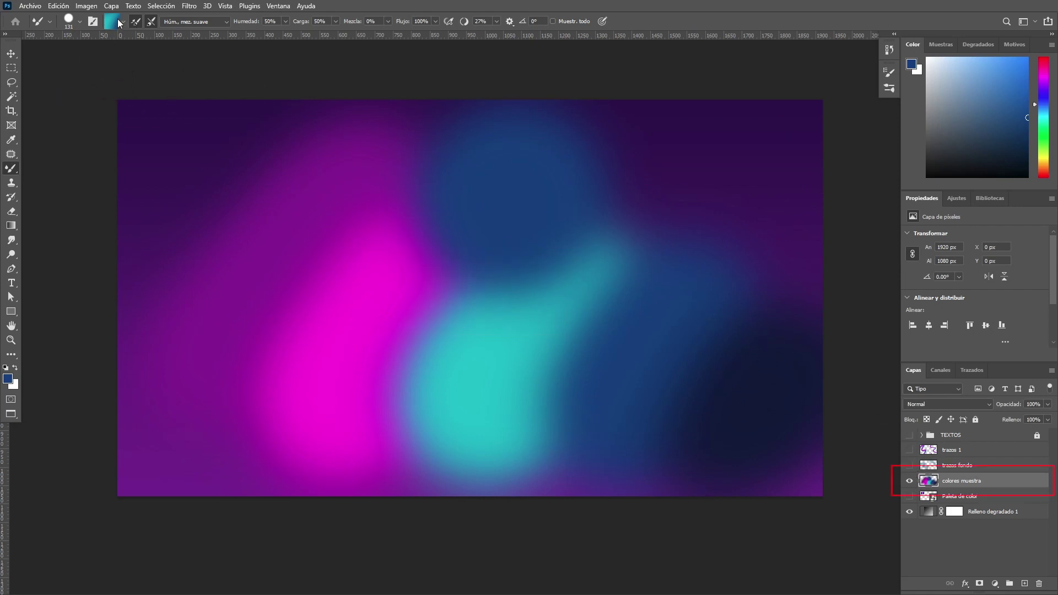
Resize the brush to about 107 px, show the tube layers, hide colores muestra, select TEXTOS
key("alt")
left_click_drag(725, 328, 676, 328)
left_click_drag(561, 261, 556, 263)
left_click(910, 450)
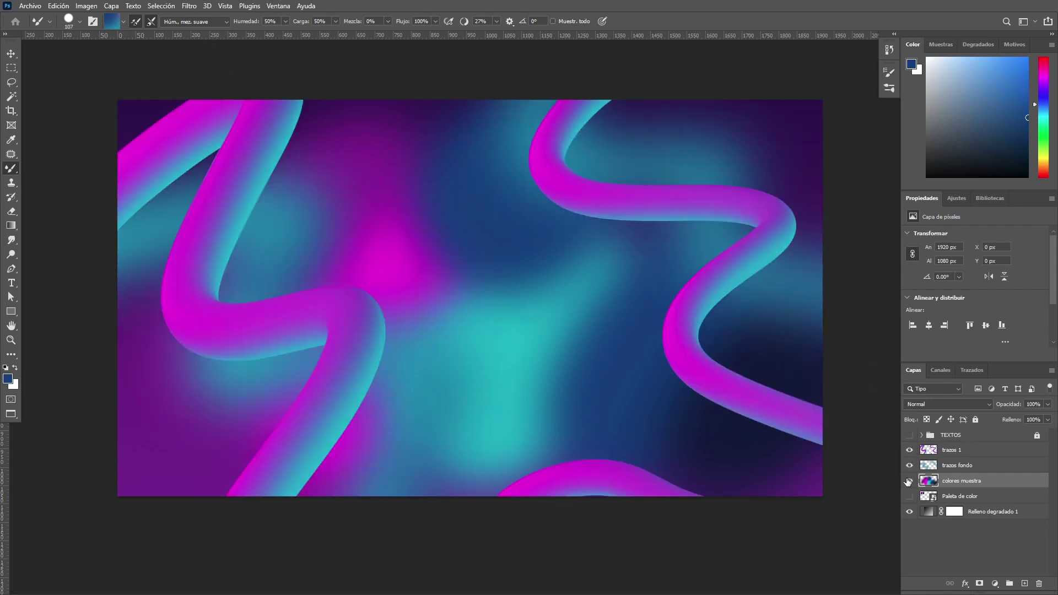
left_click(911, 480)
left_click(972, 451)
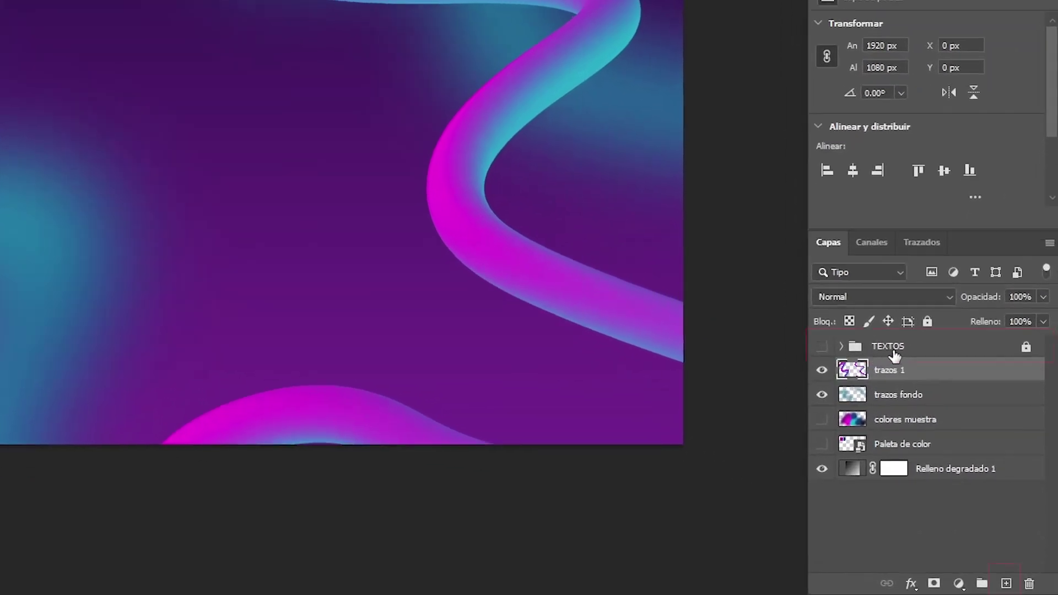
left_click(966, 440)
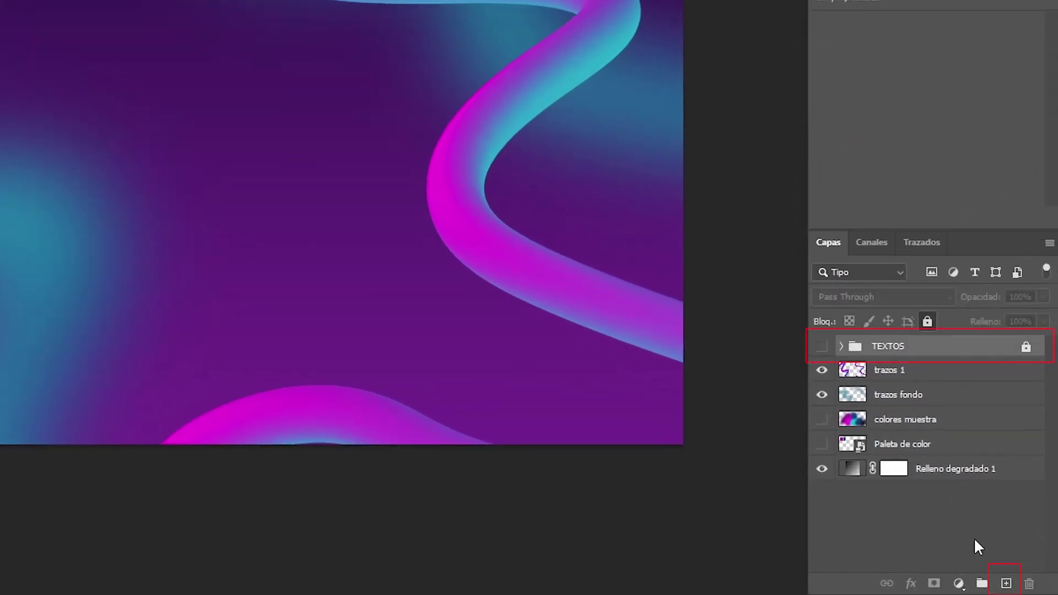
On a new layer with the title visible, paint a 132 px blue circle, then resize the brush to 50 and 78 px
left_click(1006, 585)
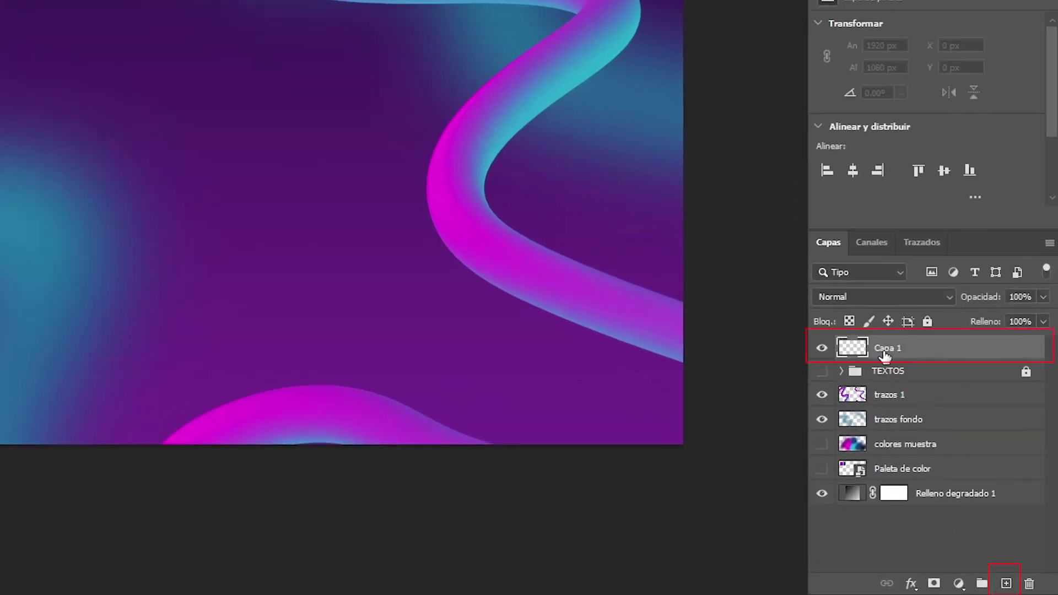
left_click(821, 372)
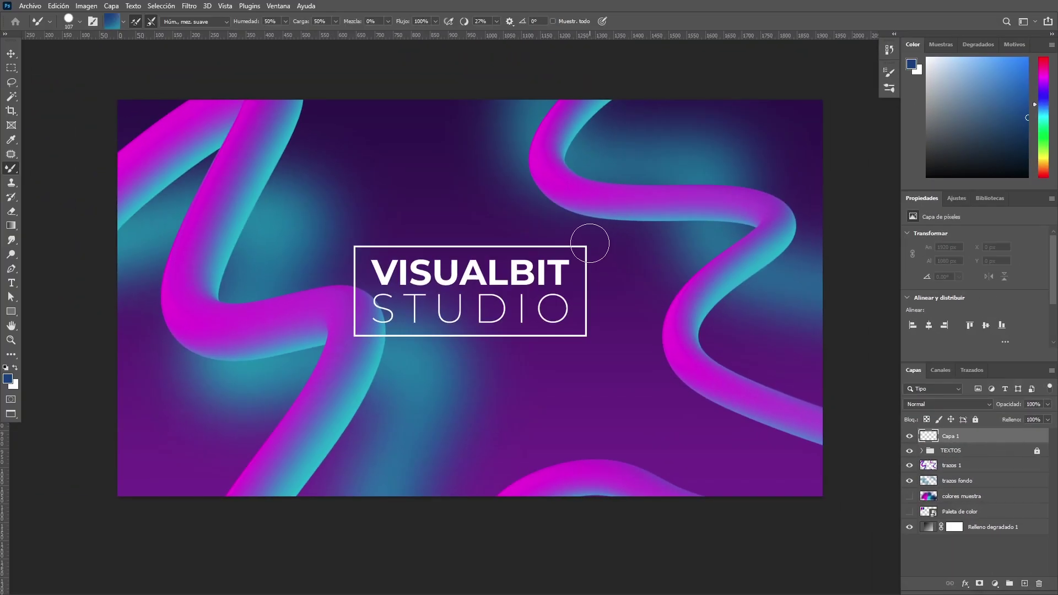
right_click(581, 243, "alt")
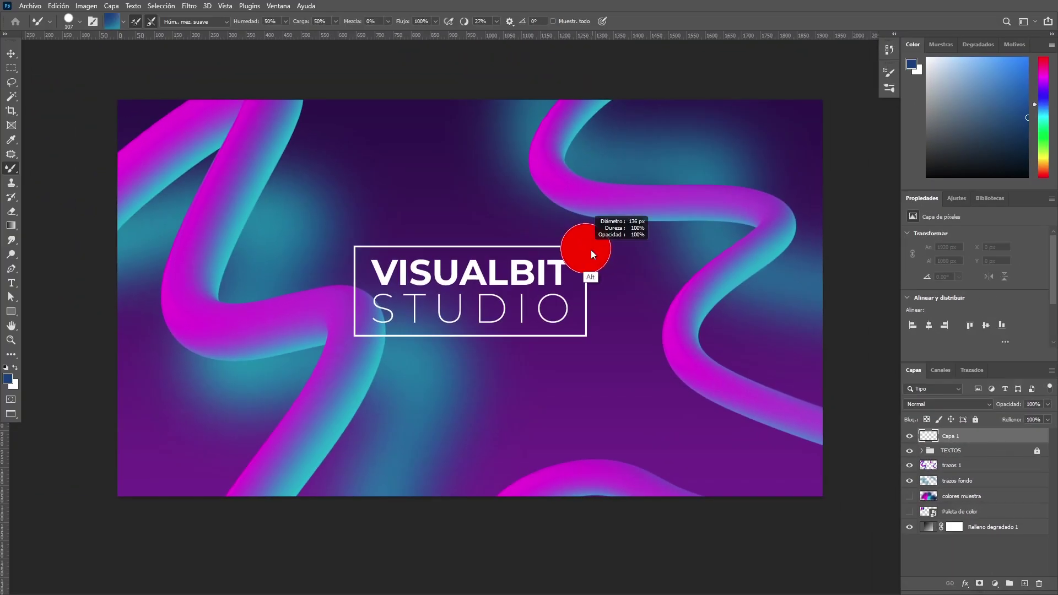
left_click(592, 242)
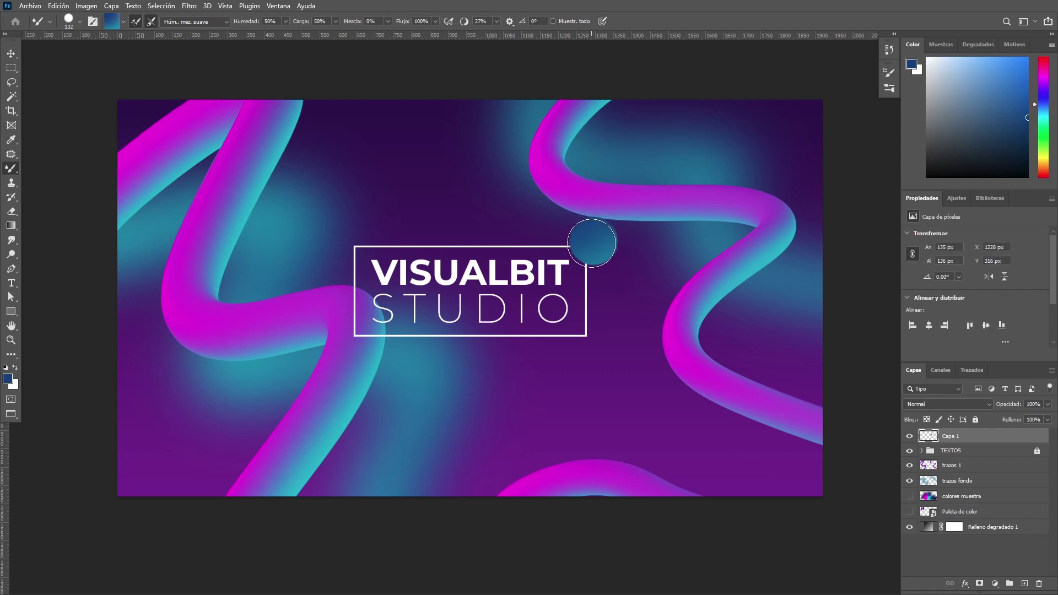
right_click(608, 289, "alt")
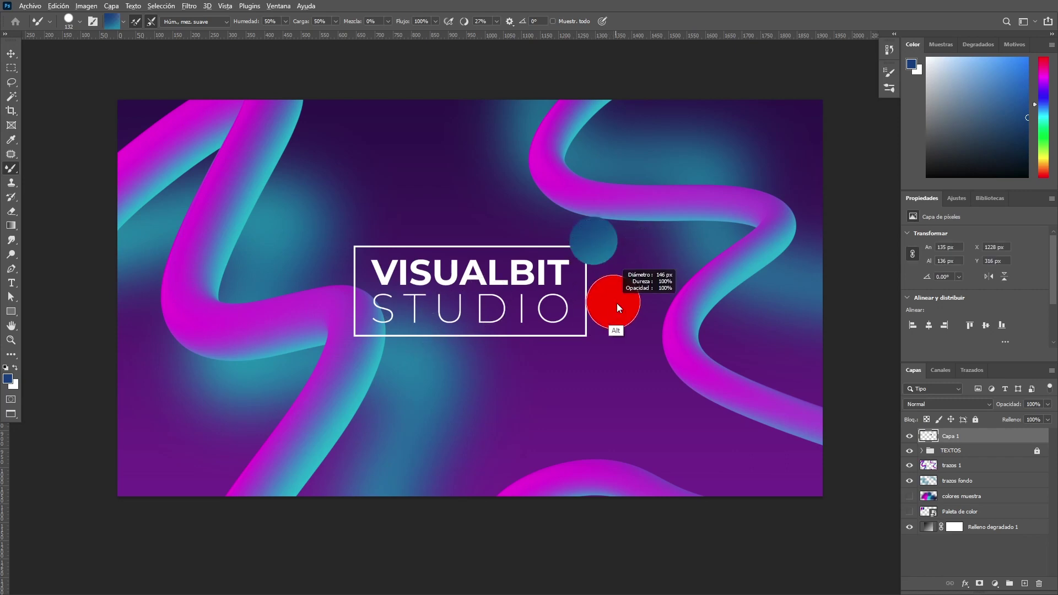
right_click(364, 350, "alt")
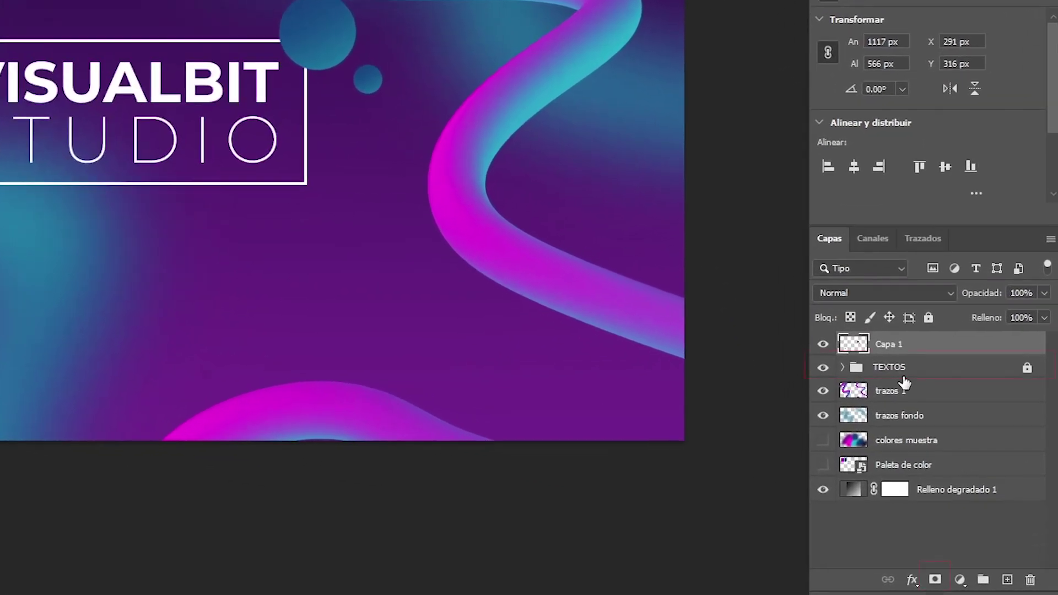
Select and unlock the TEXTOS group, then attach a white layer mask to it
left_click(970, 452)
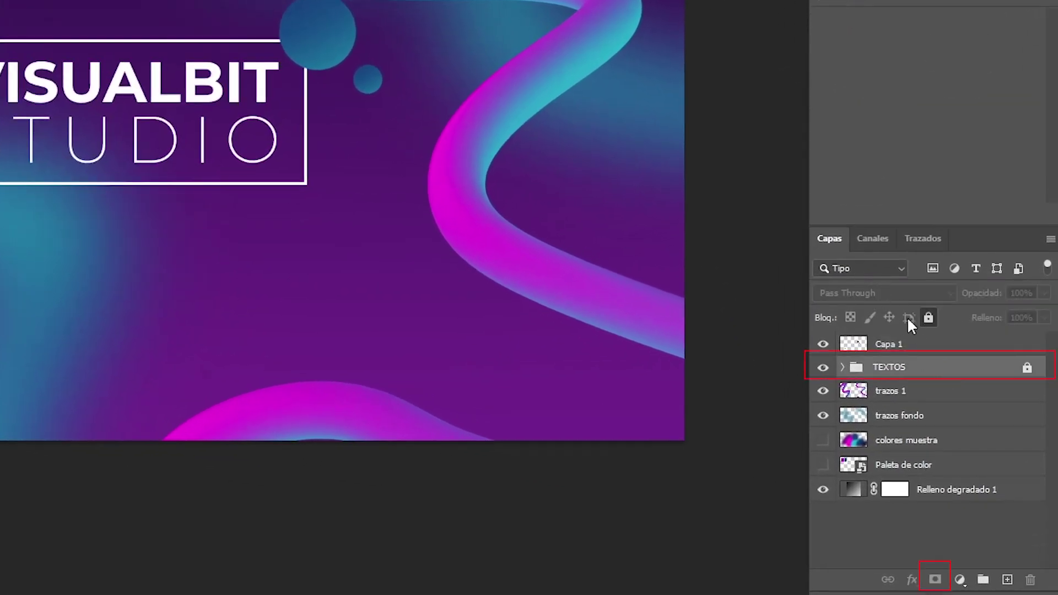
left_click(928, 317)
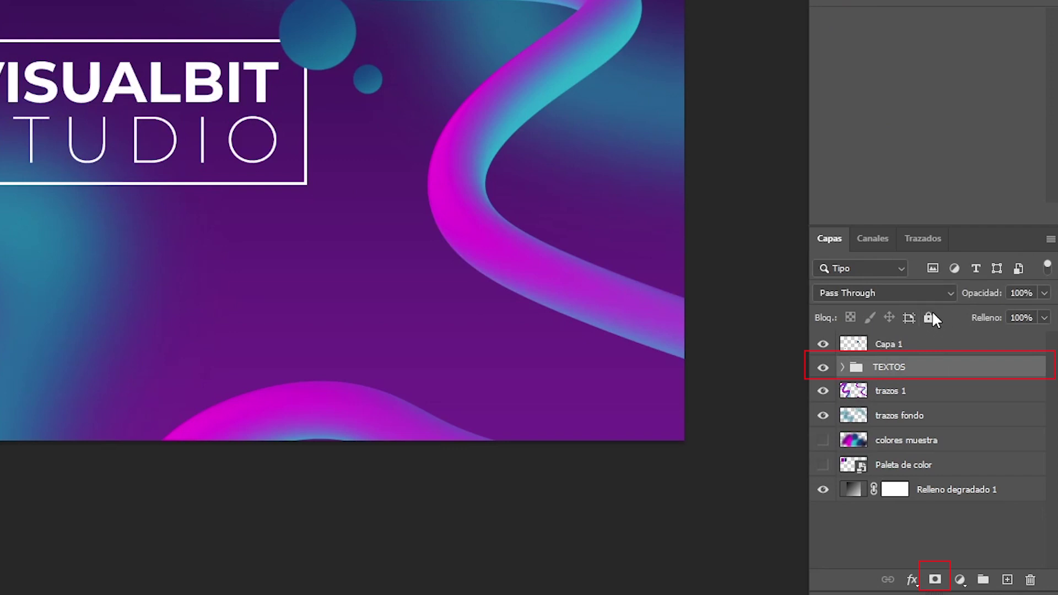
left_click(936, 581)
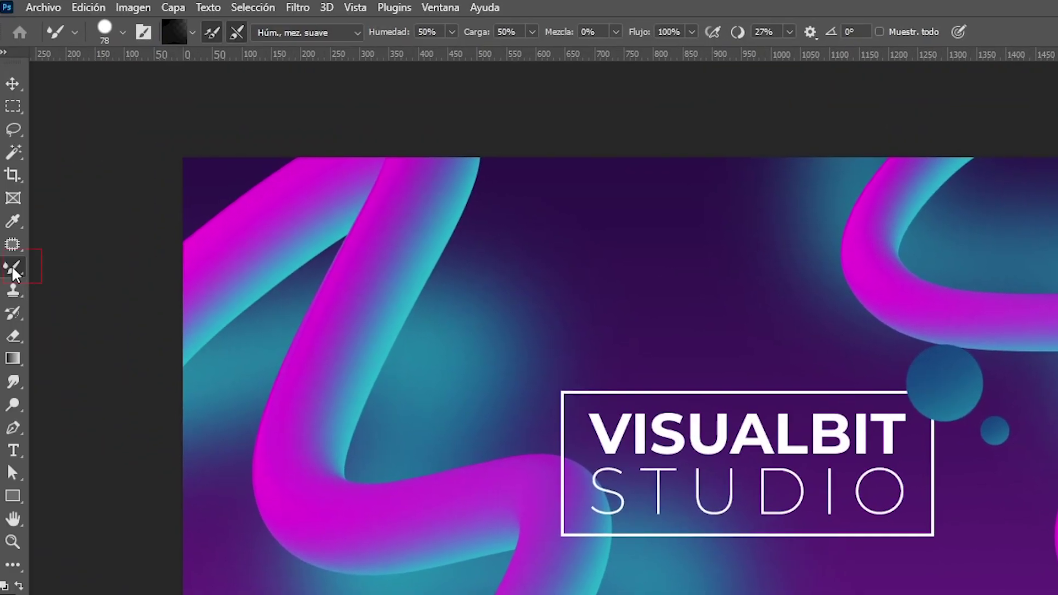
Switch to the regular Brush with the hard Circular definido preset, adjusting size and hardness
right_click(22, 274)
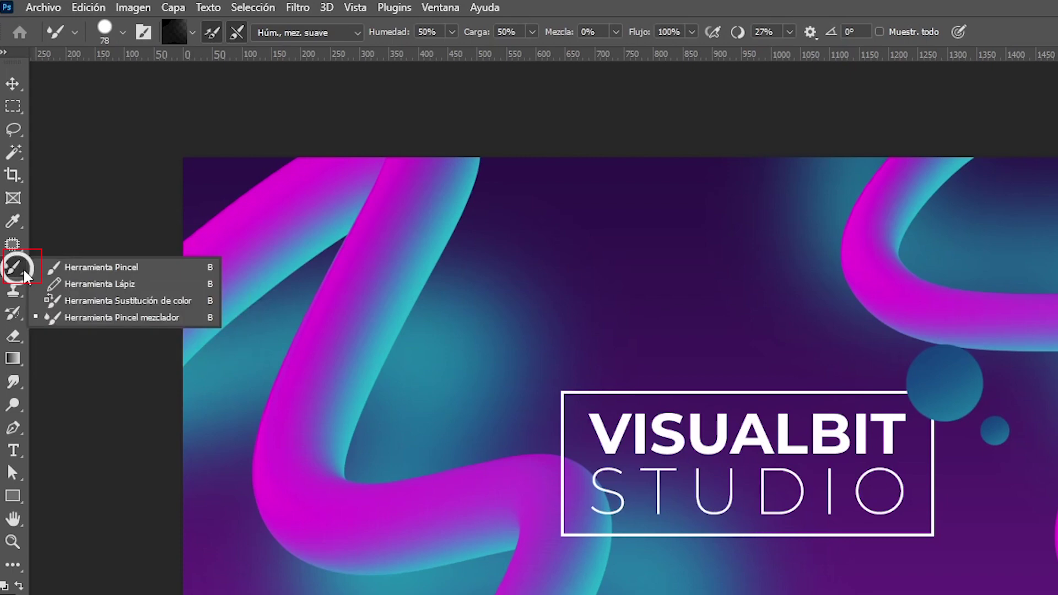
left_click(53, 268)
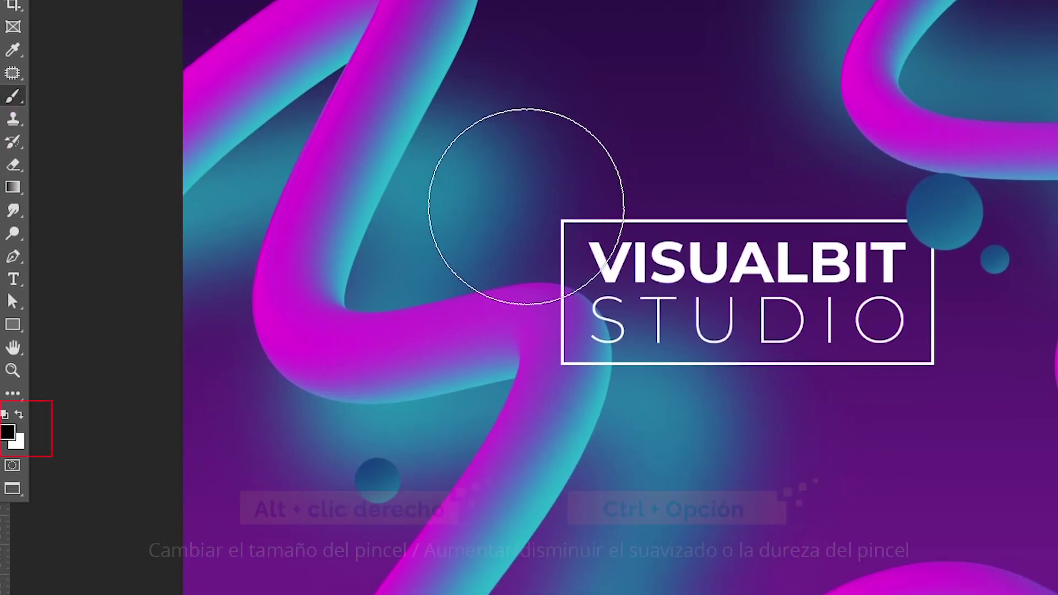
right_click(527, 207, "alt")
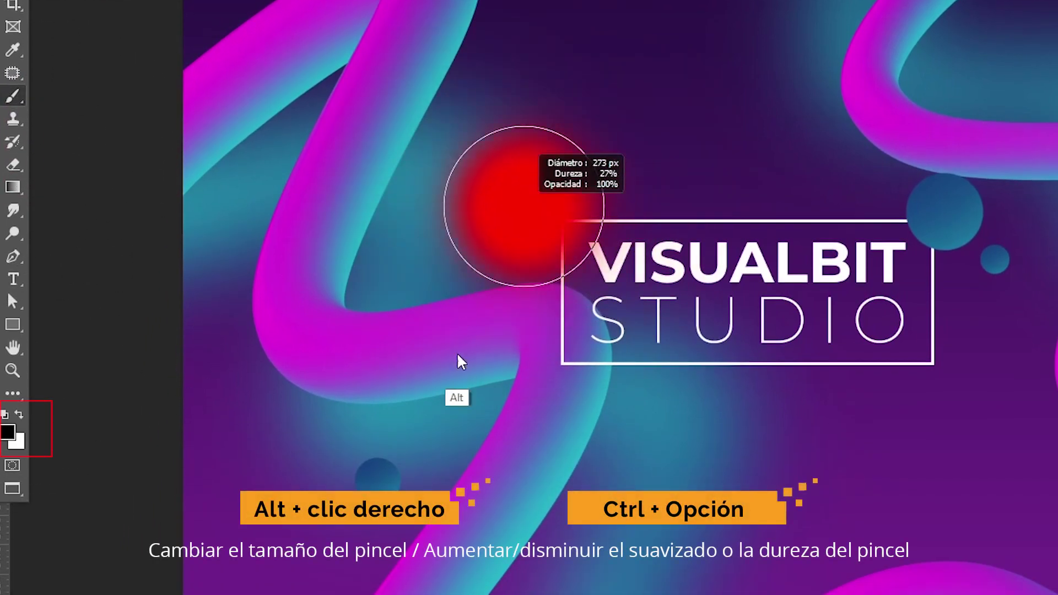
right_click(532, 337, "alt")
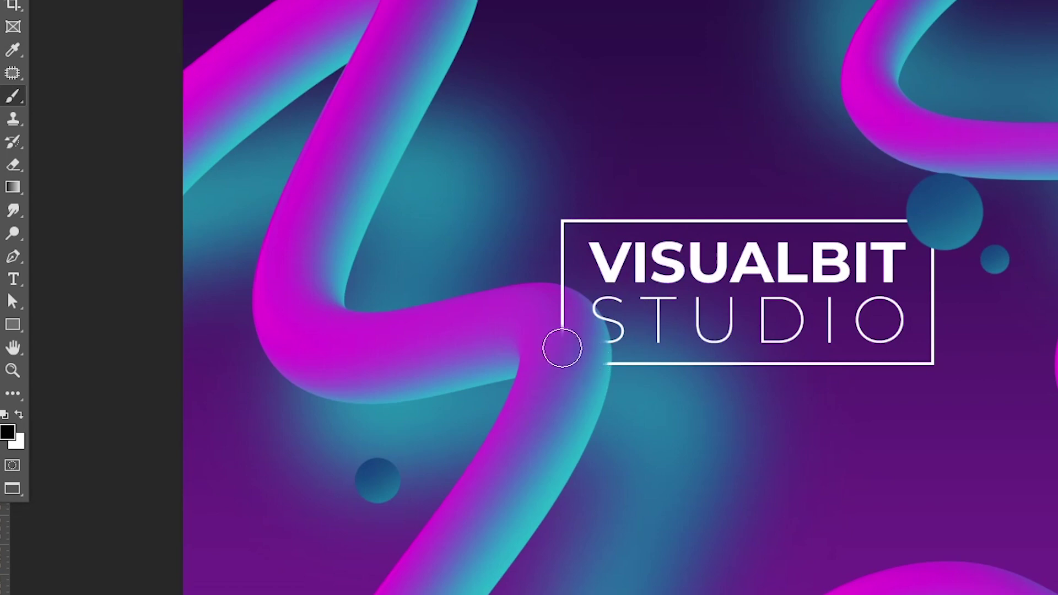
key("x")
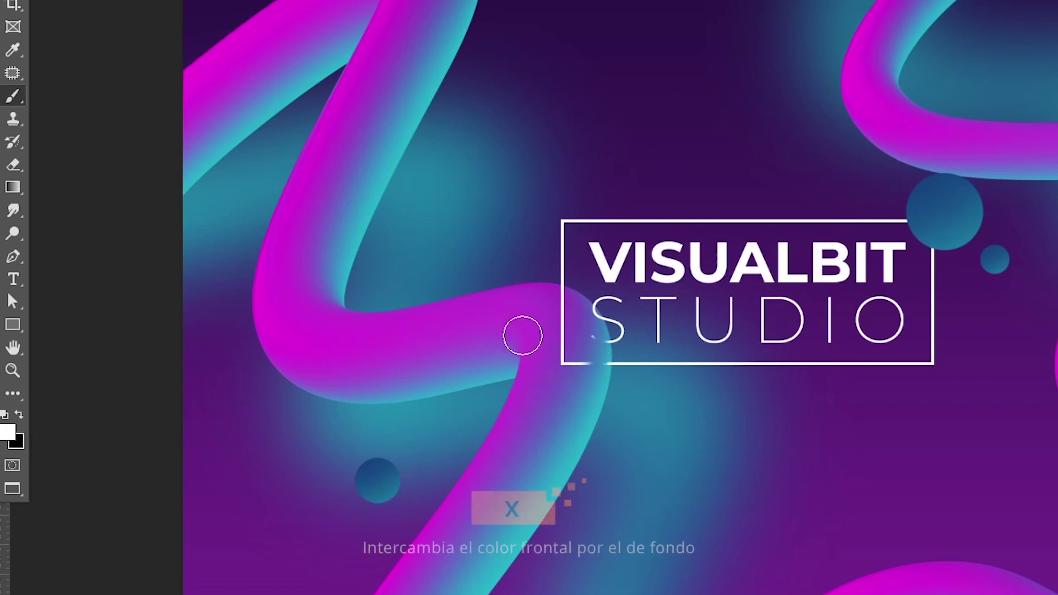
left_click(13, 431)
left_click(617, 549)
key("Return")
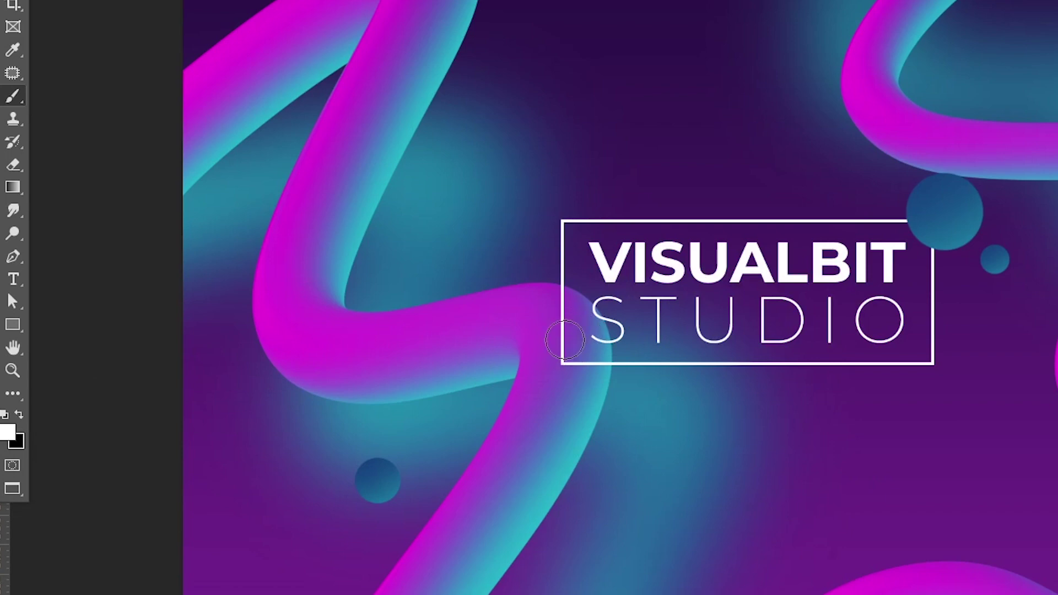
Swap between black and white painting colours and zoom out to view the whole poster
key("x")
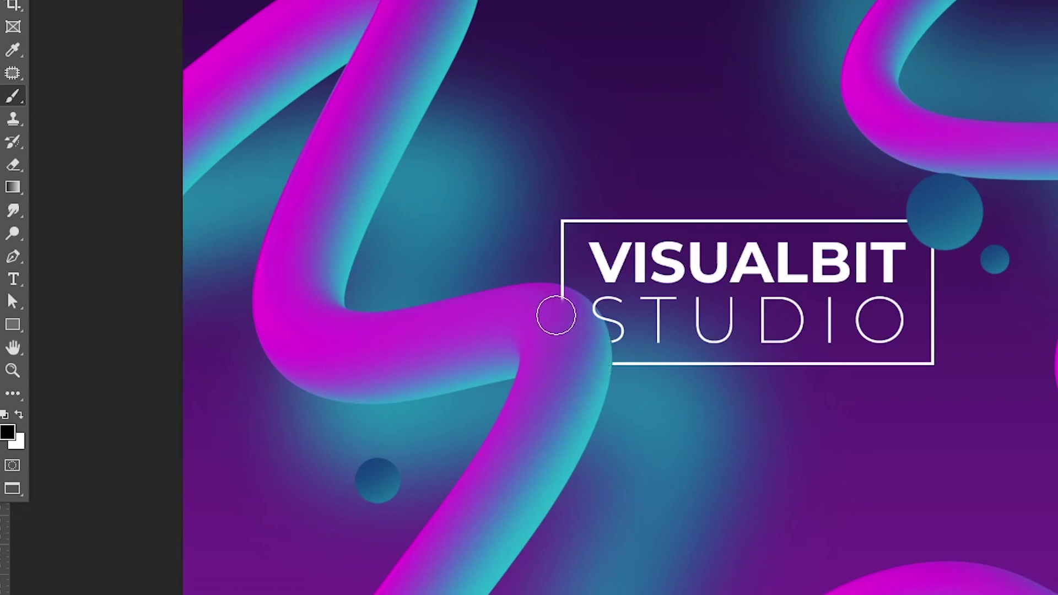
key("x")
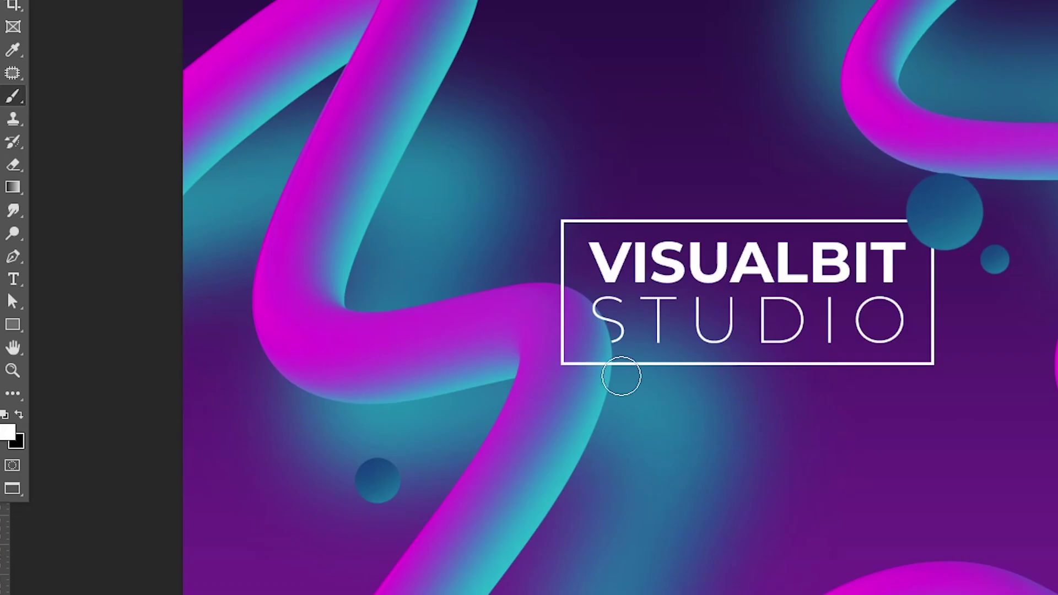
scroll(622, 373, "up", 5)
key("z")
scroll(678, 331, "down", 5)
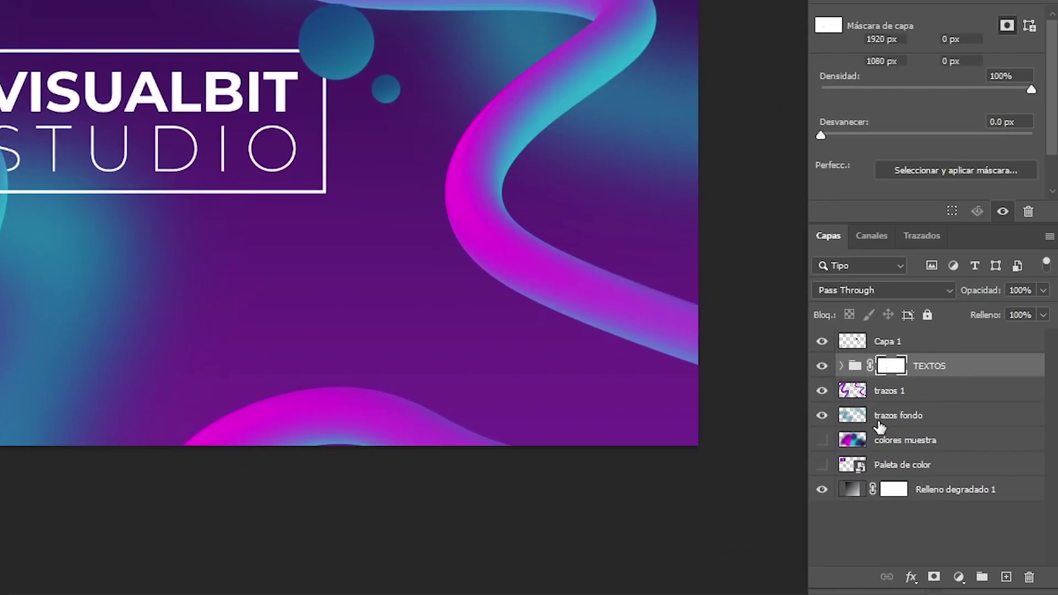
Scale the trazos fondo glow layer to about 110%, tilt it about 2.4°, and nudge it right and down
left_click(876, 420)
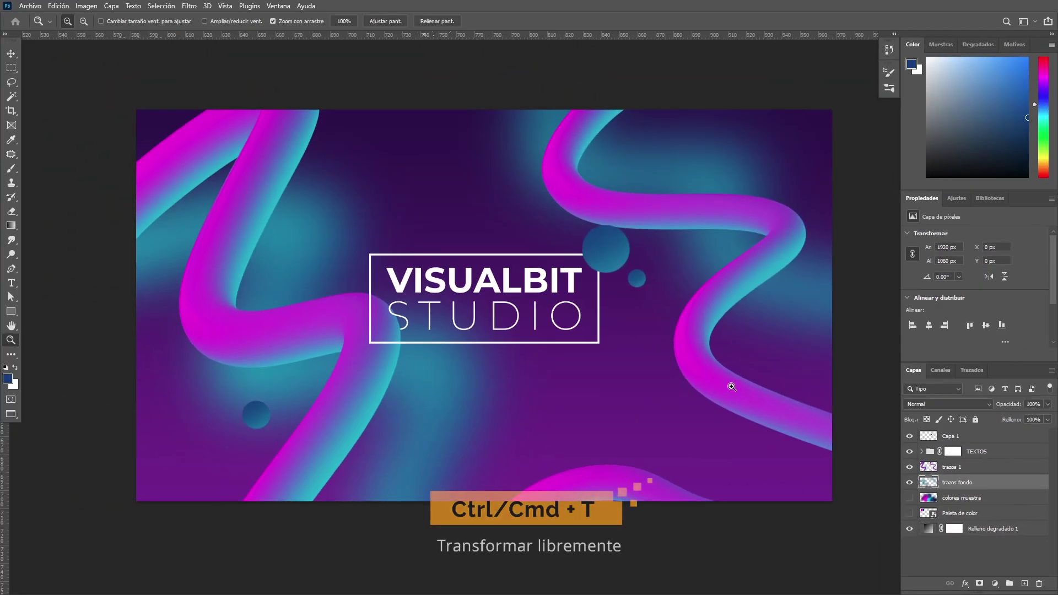
key("ctrl+t")
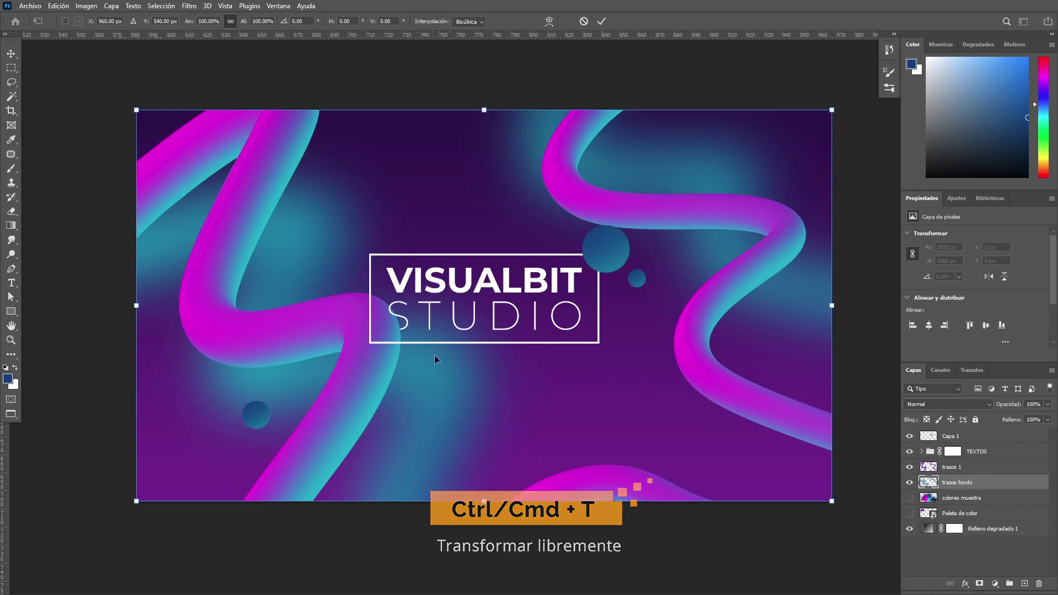
left_click_drag(436, 364, 450, 347)
key("ctrl+z")
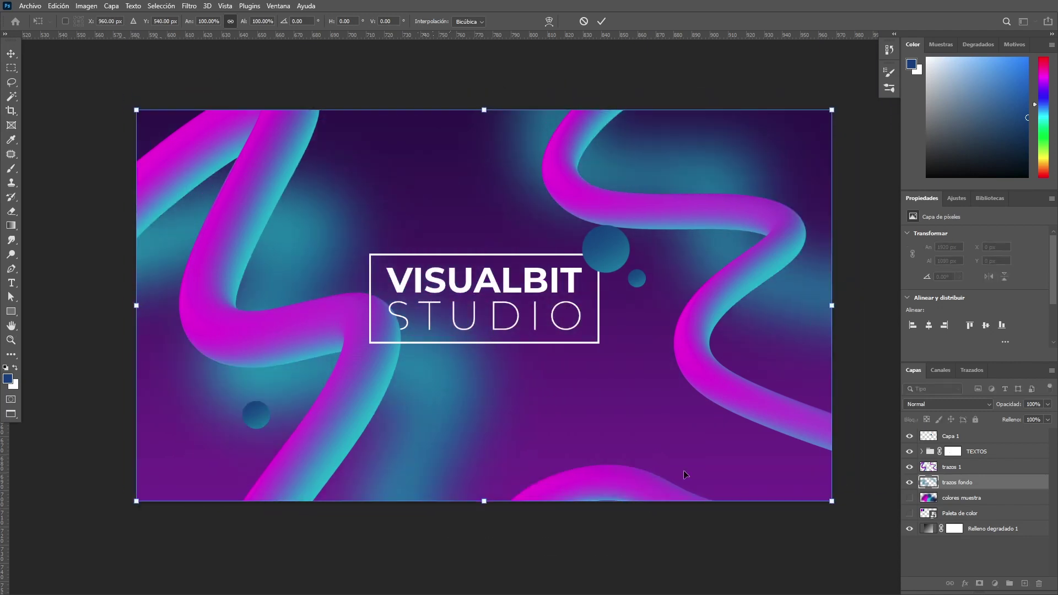
left_click_drag(832, 502, 858, 540)
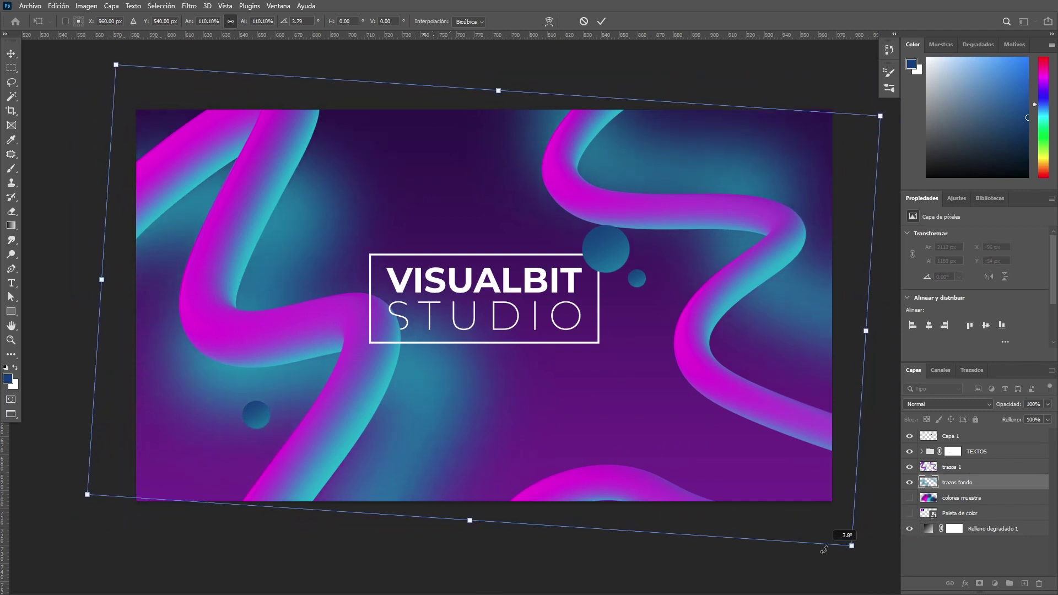
left_click_drag(517, 300, 526, 311)
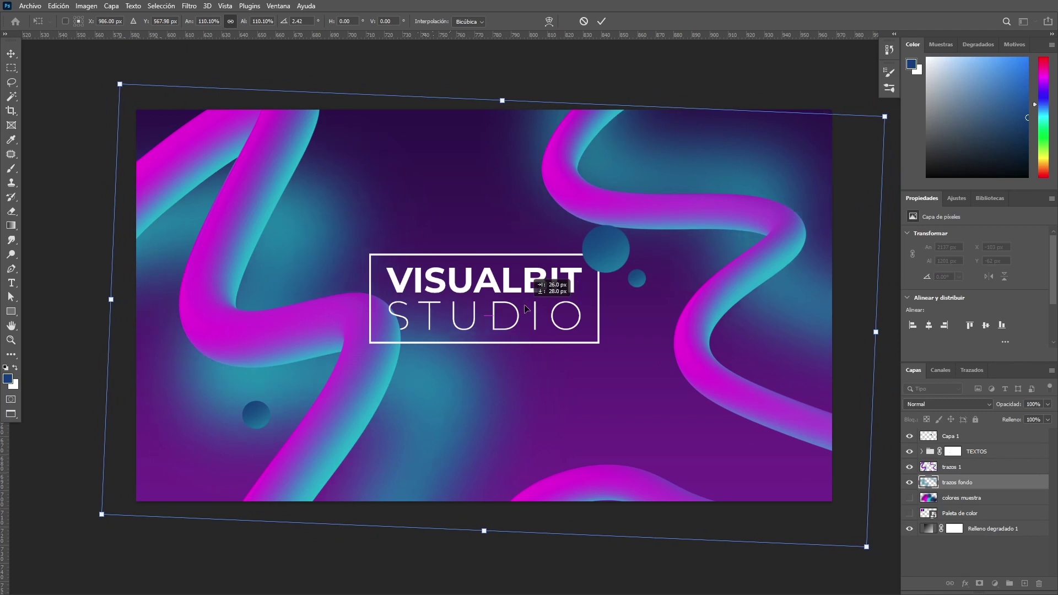